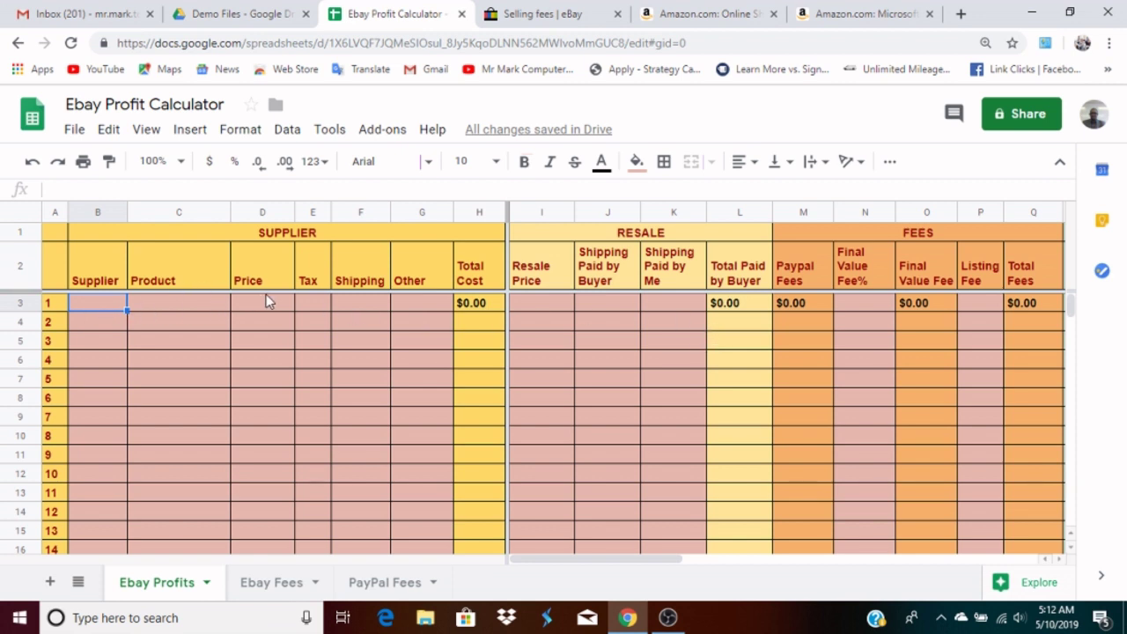
# Look over the Supplier, Product, Price, Tax and Other entry cells in row 3 of the Ebay Profits sheet.
pyautogui.click(148, 345)
pyautogui.click(105, 303)
pyautogui.click(161, 301)
pyautogui.click(244, 303)
pyautogui.click(308, 305)
pyautogui.click(413, 305)
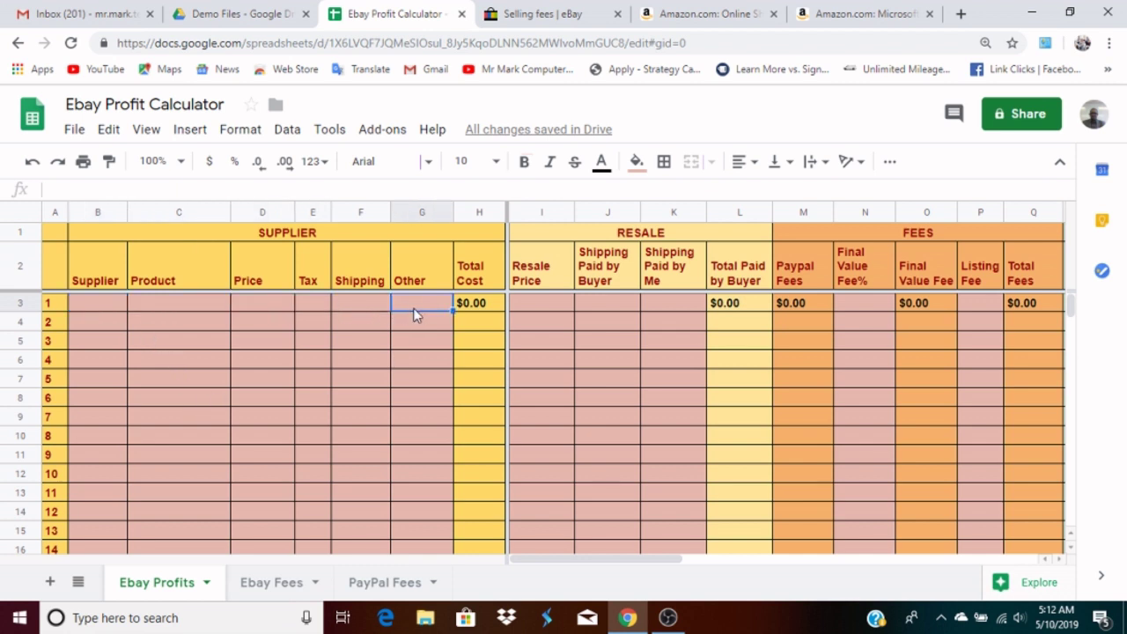
pyautogui.click(99, 305)
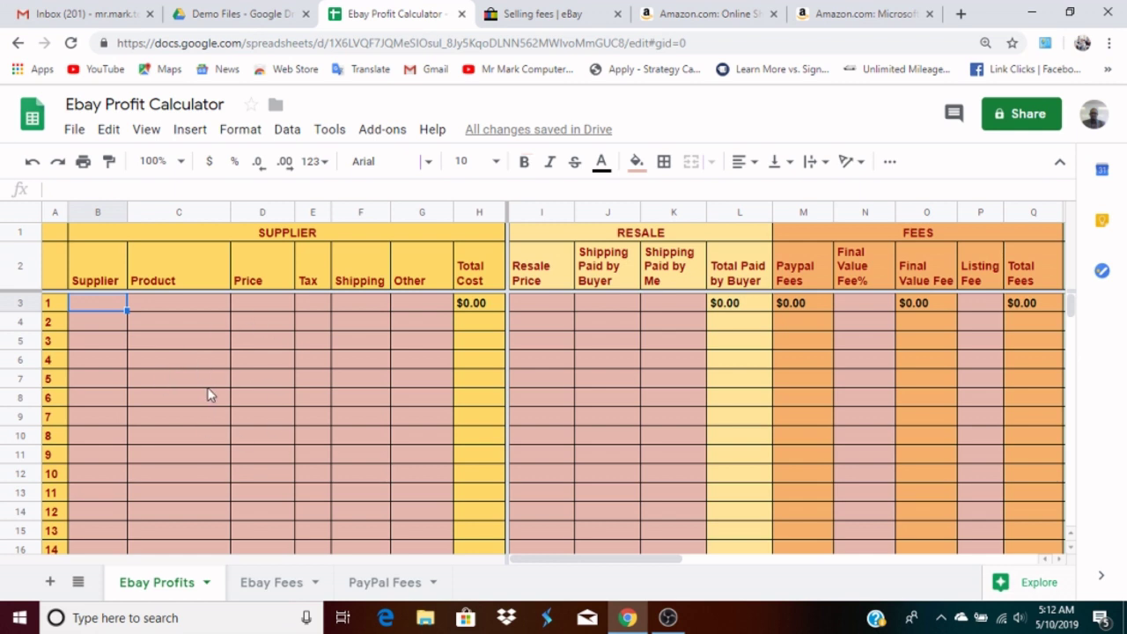
pyautogui.click(147, 303)
pyautogui.click(100, 302)
# Examine the row 3 formulas for Total Cost, Total Paid by Buyer, Paypal Fees and Final Value Fee.
pyautogui.click(486, 309)
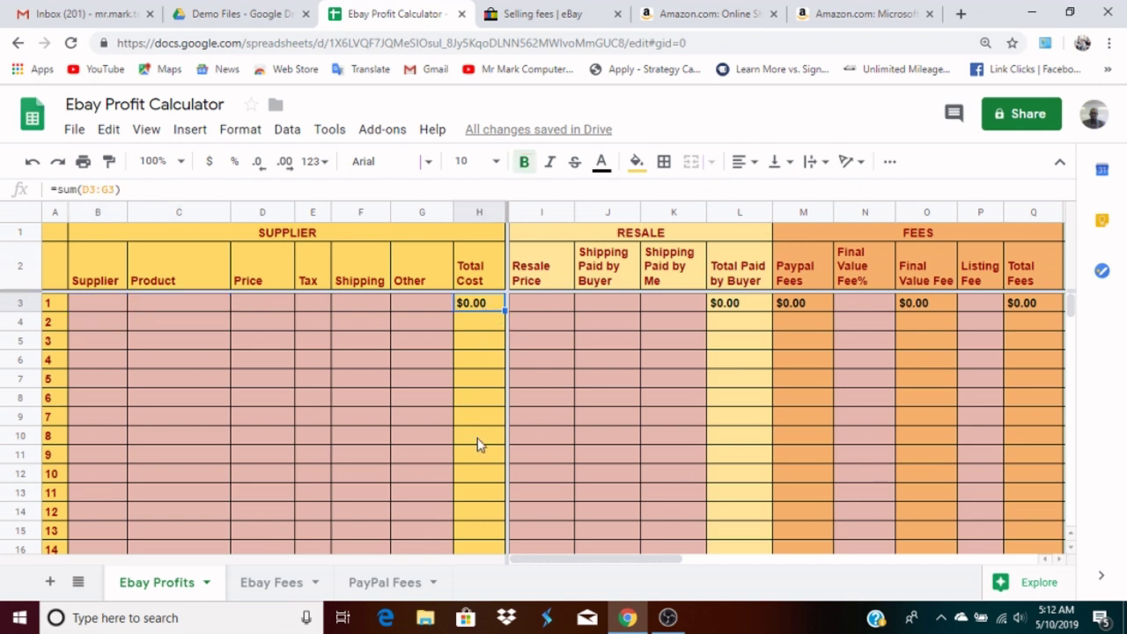
pyautogui.click(739, 312)
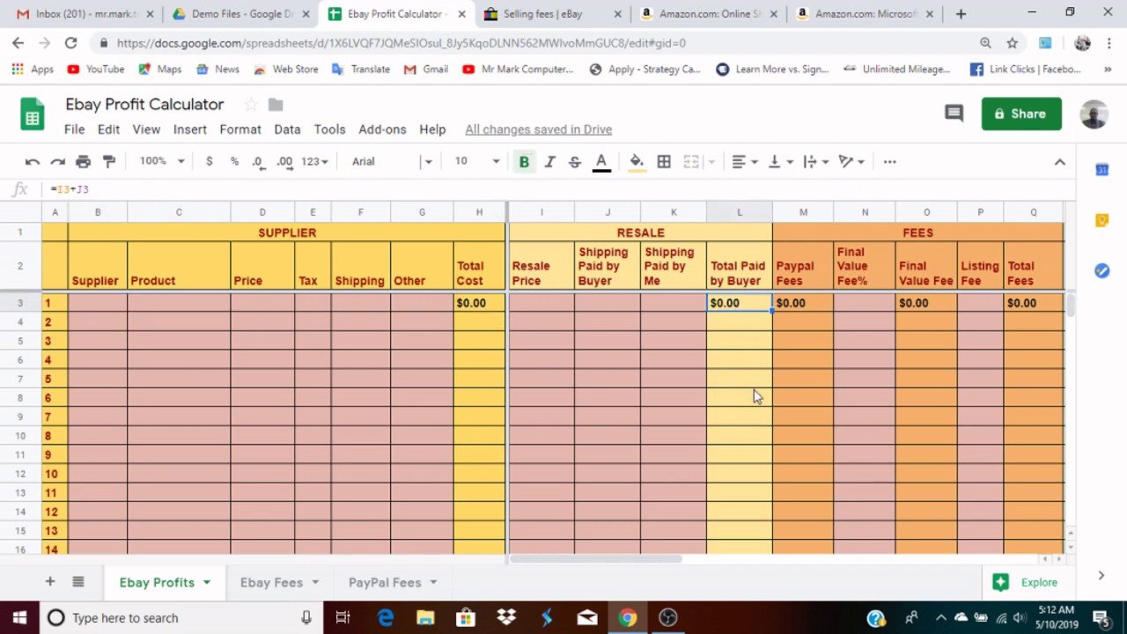
pyautogui.click(801, 309)
pyautogui.click(914, 304)
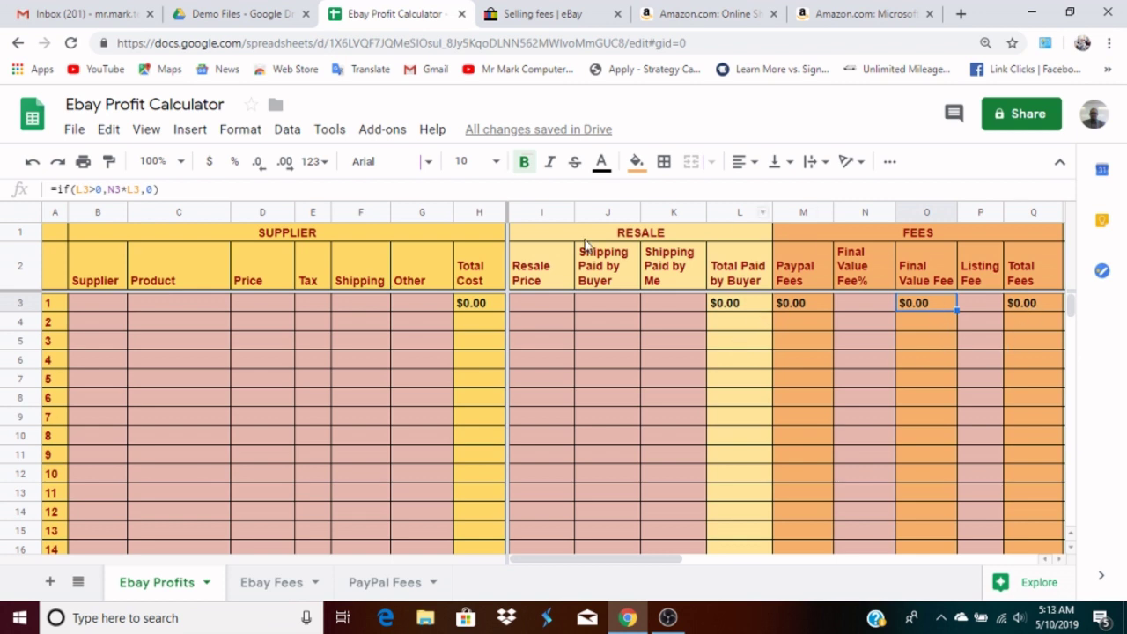
# Enter Amazon as the supplier and Pack of Paper as the product in row 3.
pyautogui.click(96, 305)
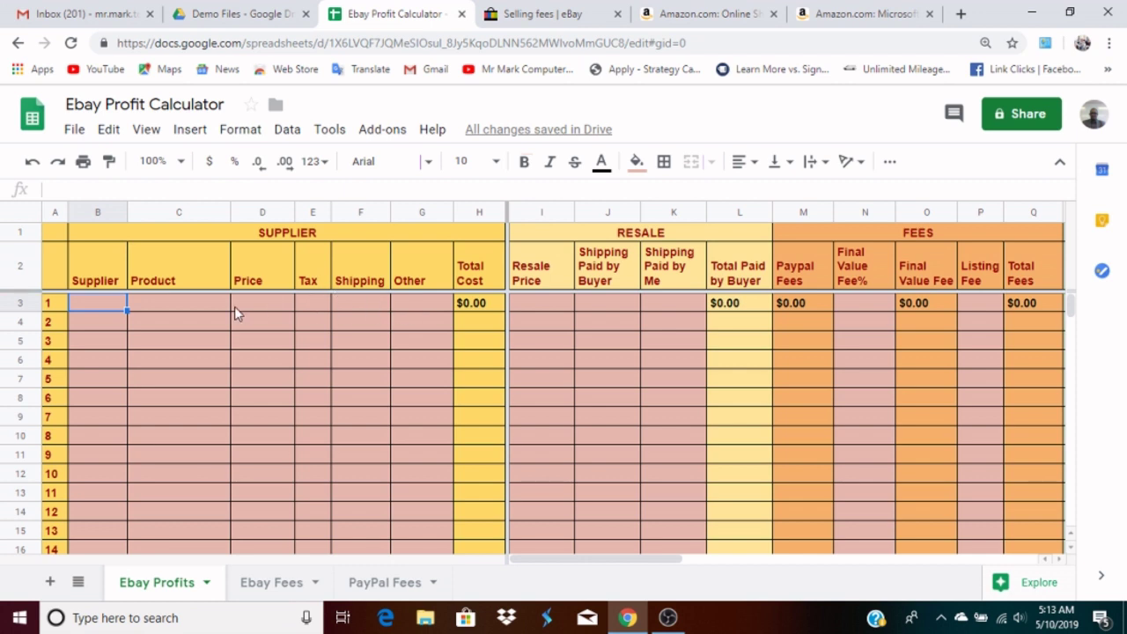
pyautogui.write('Amaz')
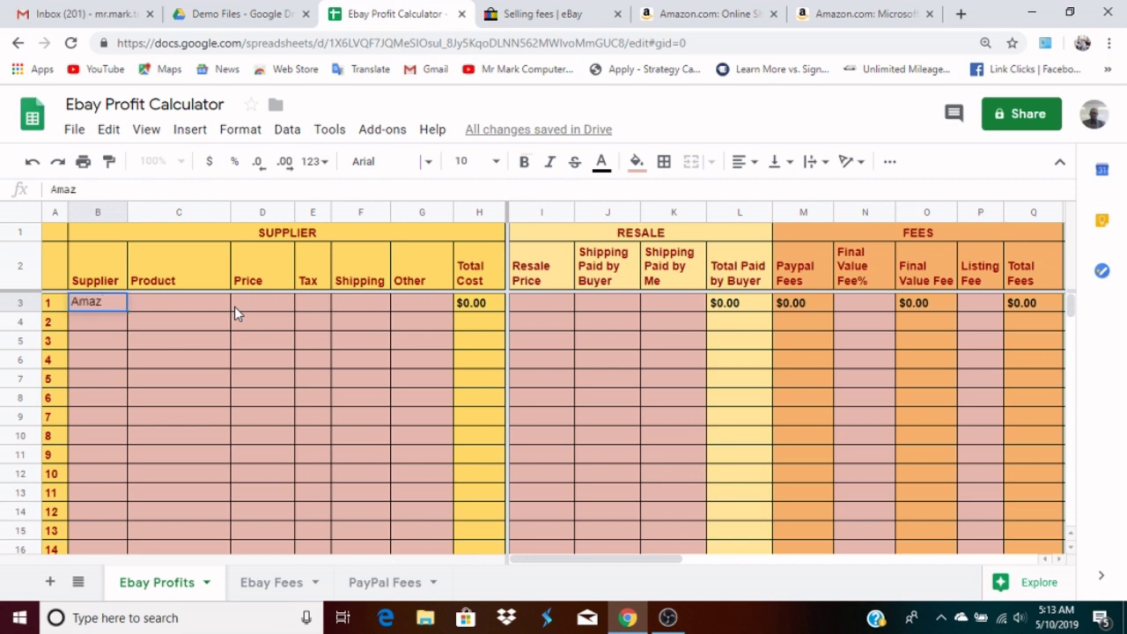
pyautogui.write('on')
pyautogui.click(156, 304)
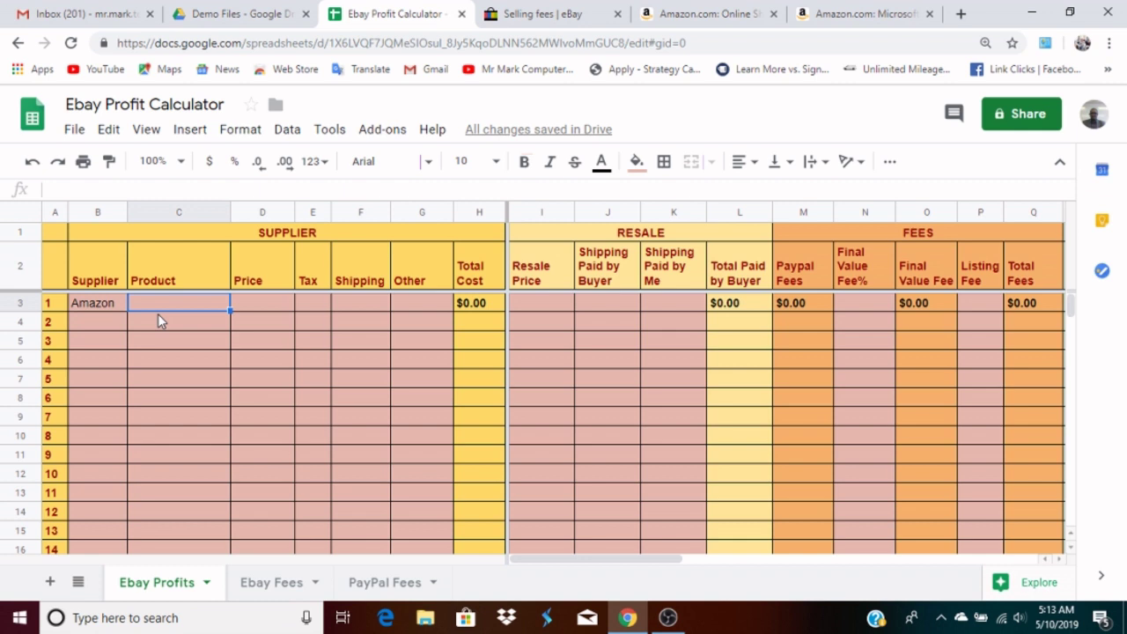
pyautogui.write('Pa')
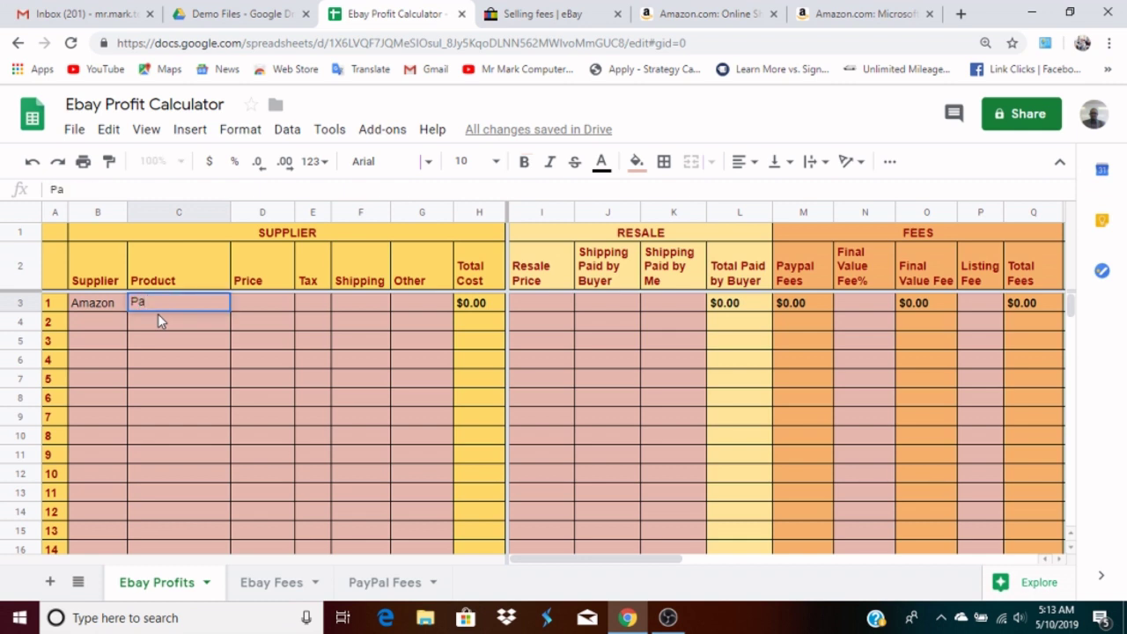
pyautogui.write('ck of Paper')
pyautogui.press('Tab')
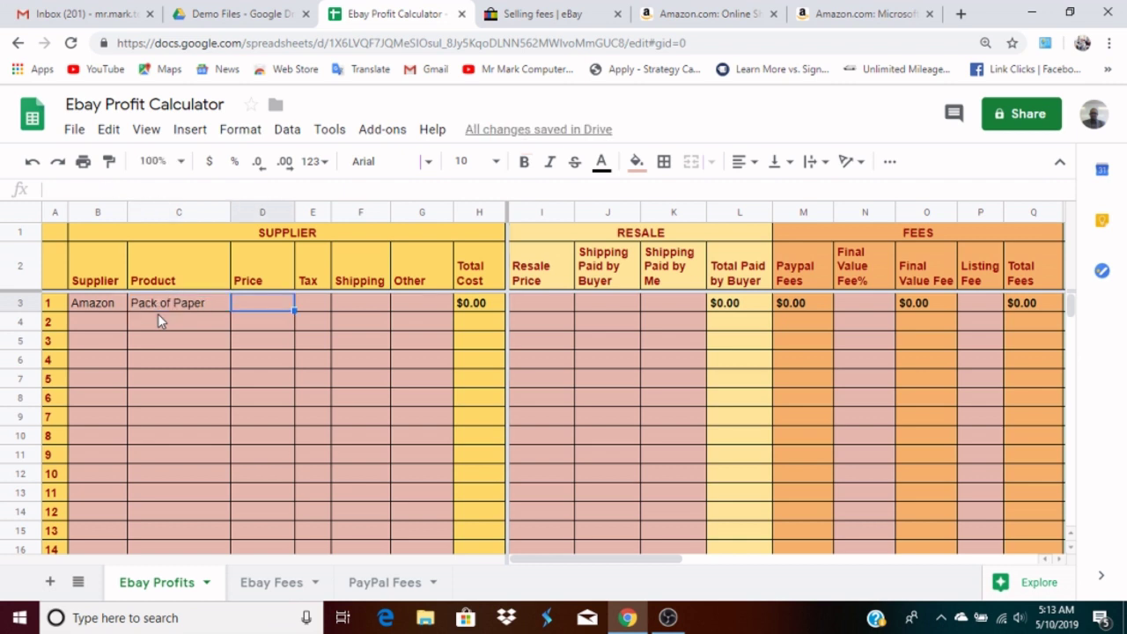
# Enter a supplier price of 10 and a tax of 1 for the Pack of Paper.
pyautogui.write('10')
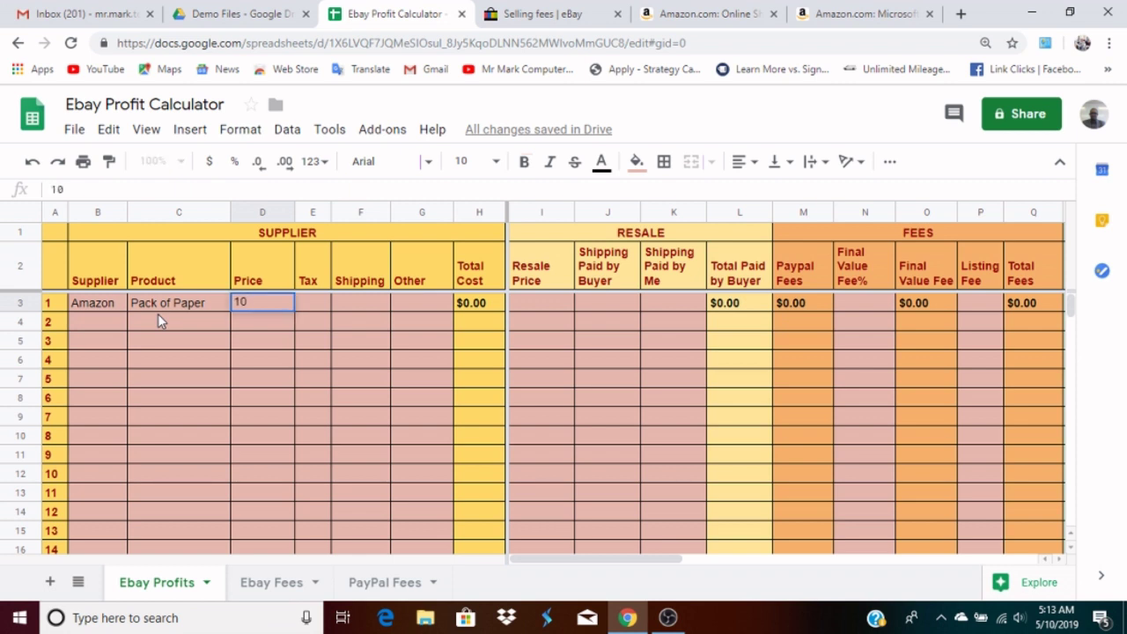
pyautogui.press('Return')
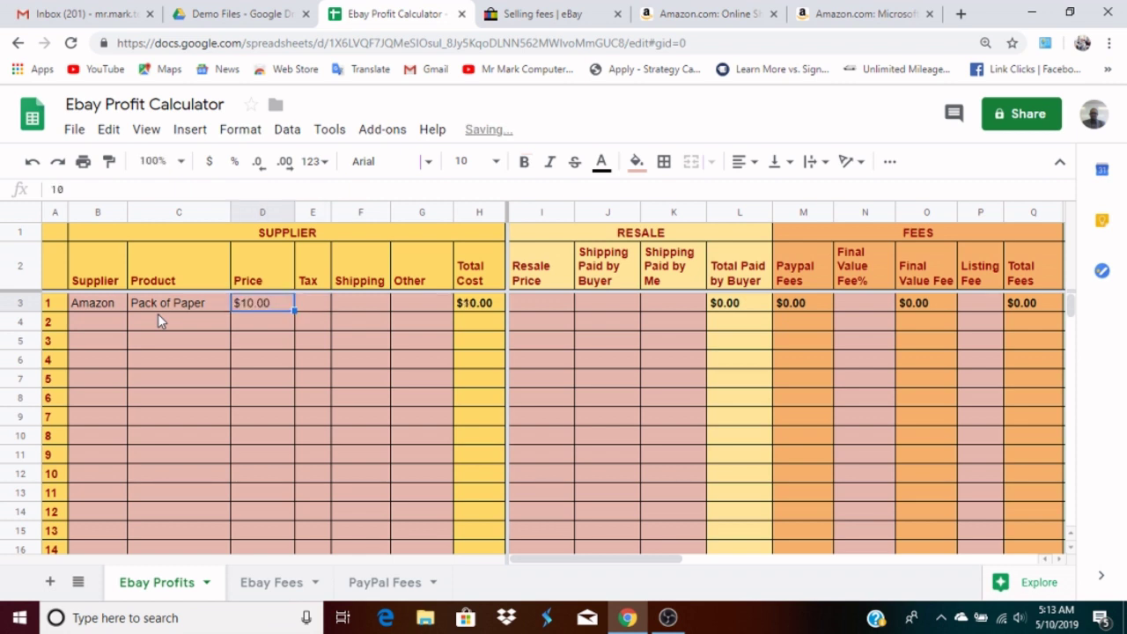
pyautogui.click(323, 305)
pyautogui.click(274, 307)
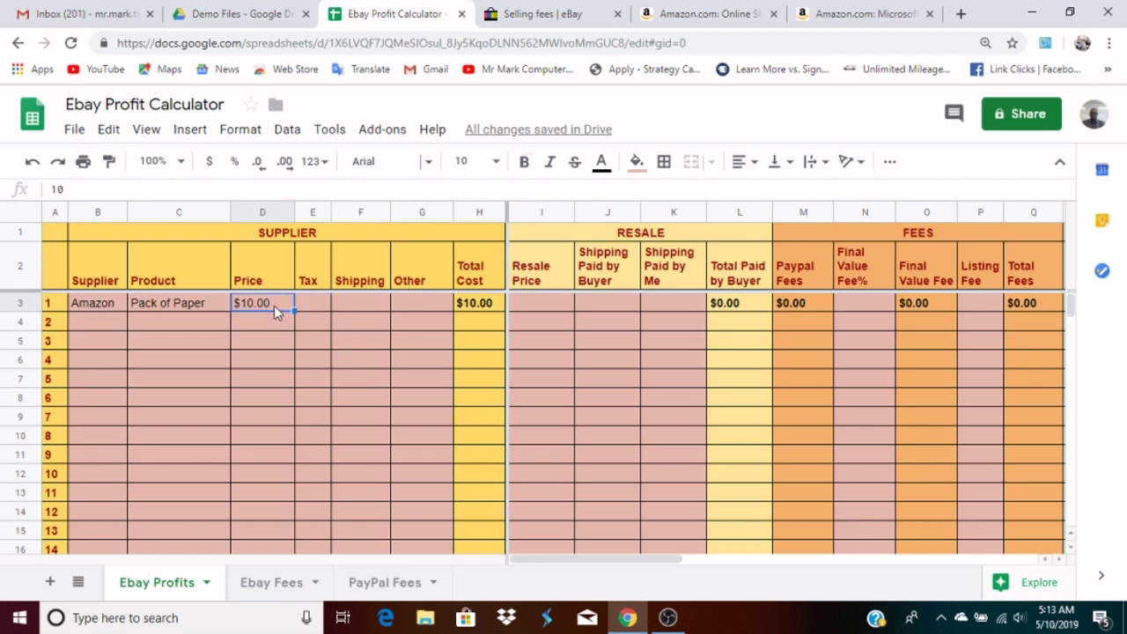
pyautogui.click(322, 307)
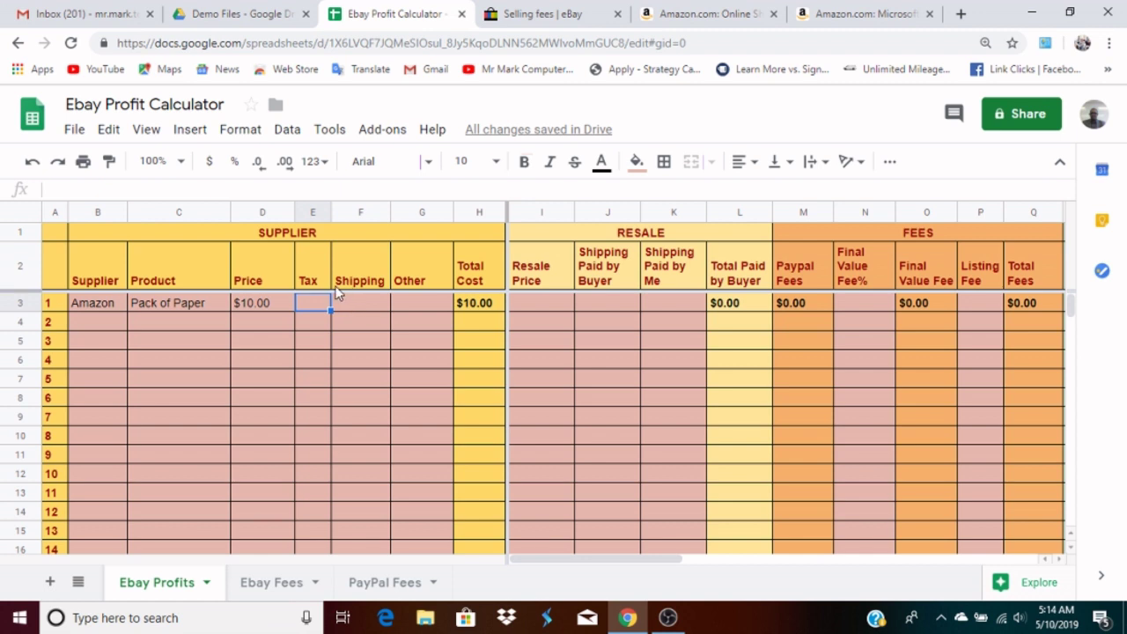
pyautogui.write('1')
# Set the supplier shipping cost for the Pack of Paper to 4 and leave Other empty.
pyautogui.click(356, 304)
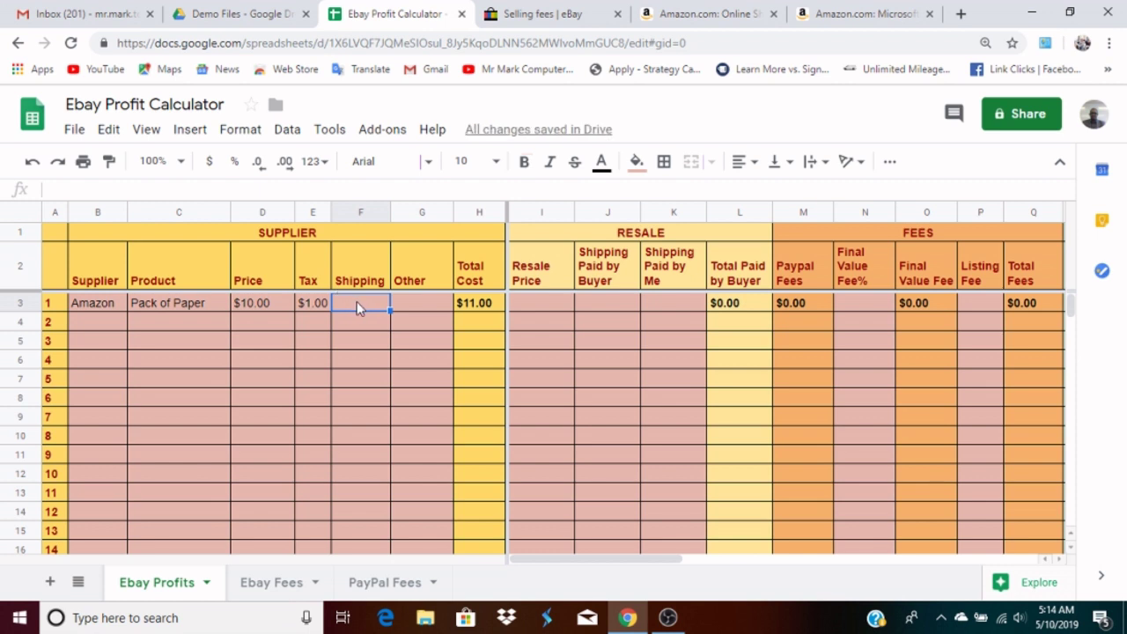
pyautogui.write('3')
pyautogui.press('BackSpace')
pyautogui.write('4')
pyautogui.press('Return')
pyautogui.click(357, 299)
pyautogui.click(415, 305)
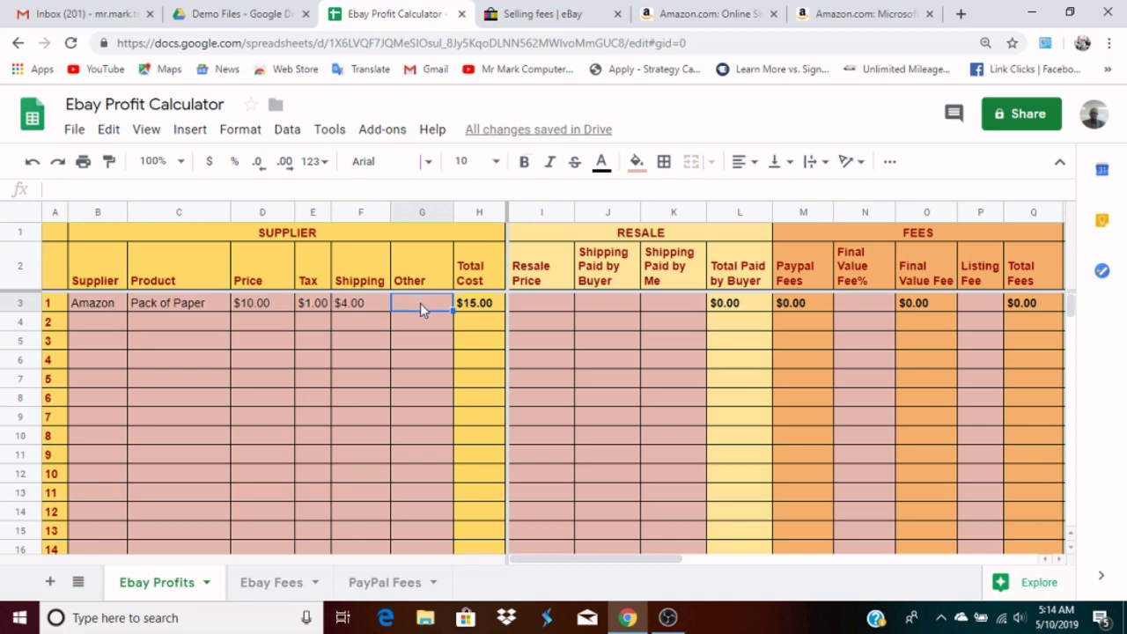
# Set the Resale Price of the Pack of Paper to 20.
pyautogui.click(532, 301)
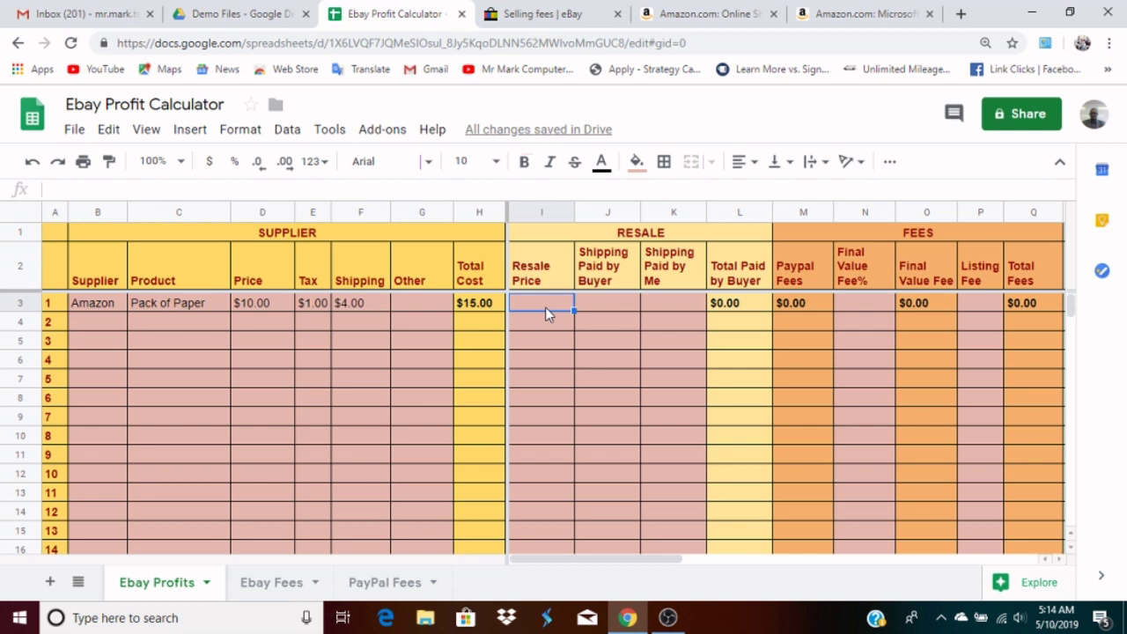
pyautogui.write('20')
pyautogui.click(546, 306)
pyautogui.click(607, 308)
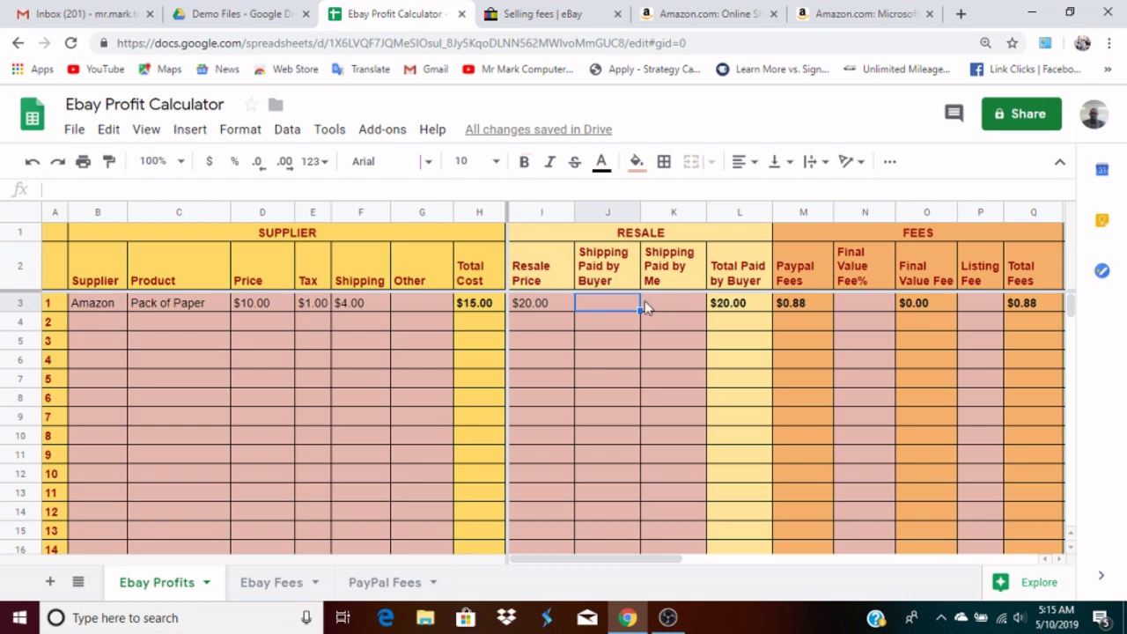
pyautogui.click(537, 302)
pyautogui.click(599, 306)
pyautogui.click(668, 304)
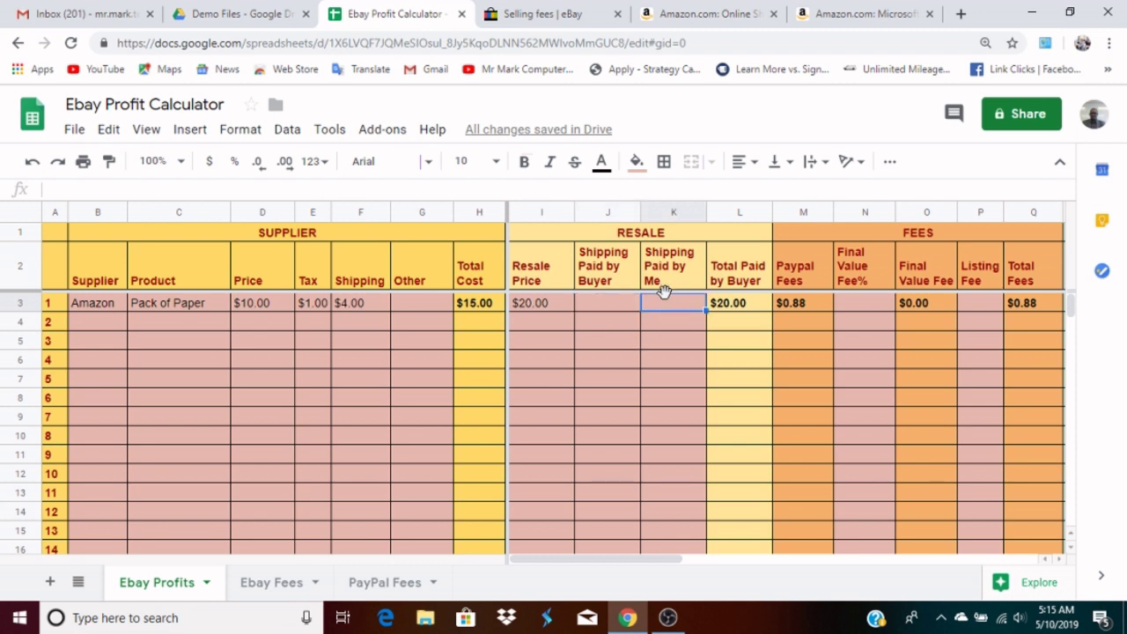
# Set Shipping Paid by Buyer to 5 for the Pack of Paper.
pyautogui.click(614, 309)
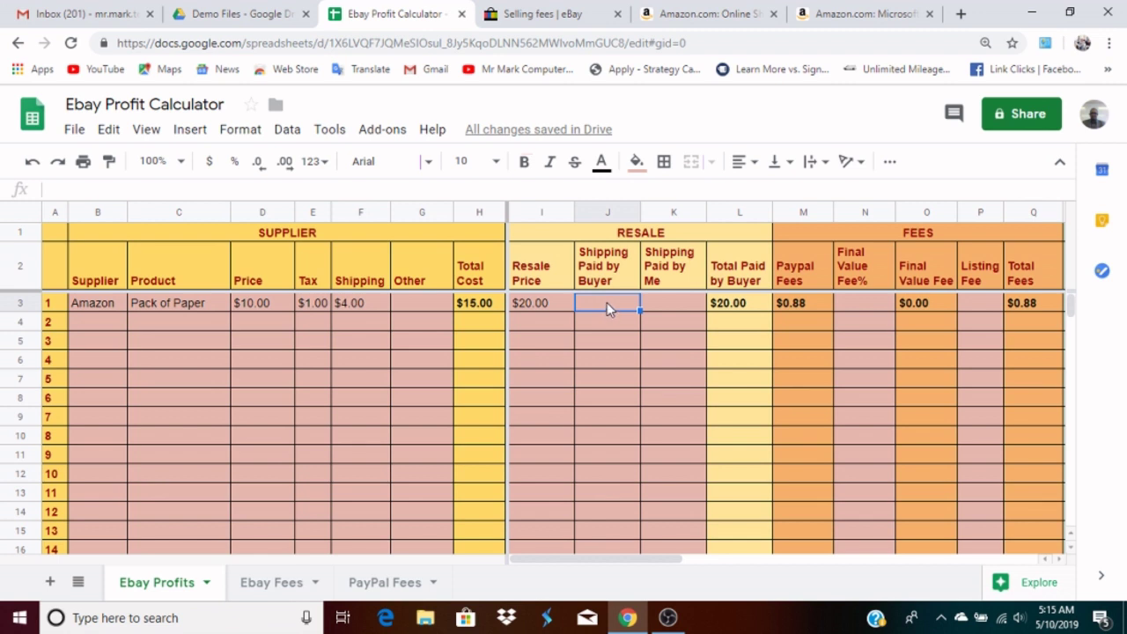
pyautogui.write('5')
pyautogui.press('Return')
pyautogui.click(605, 303)
pyautogui.click(670, 306)
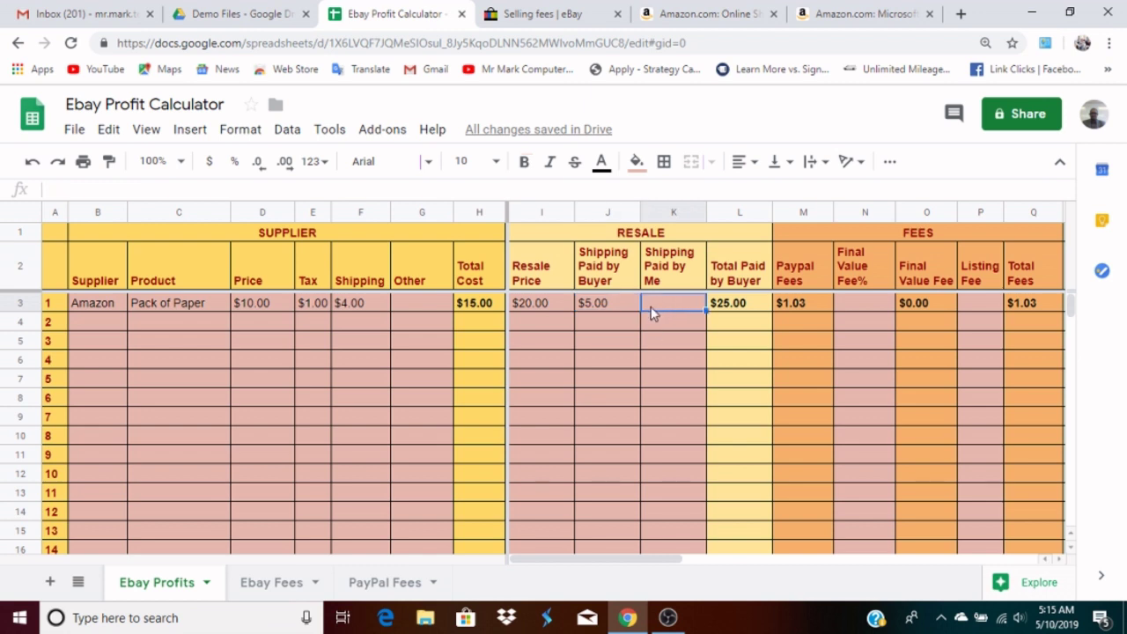
pyautogui.click(597, 305)
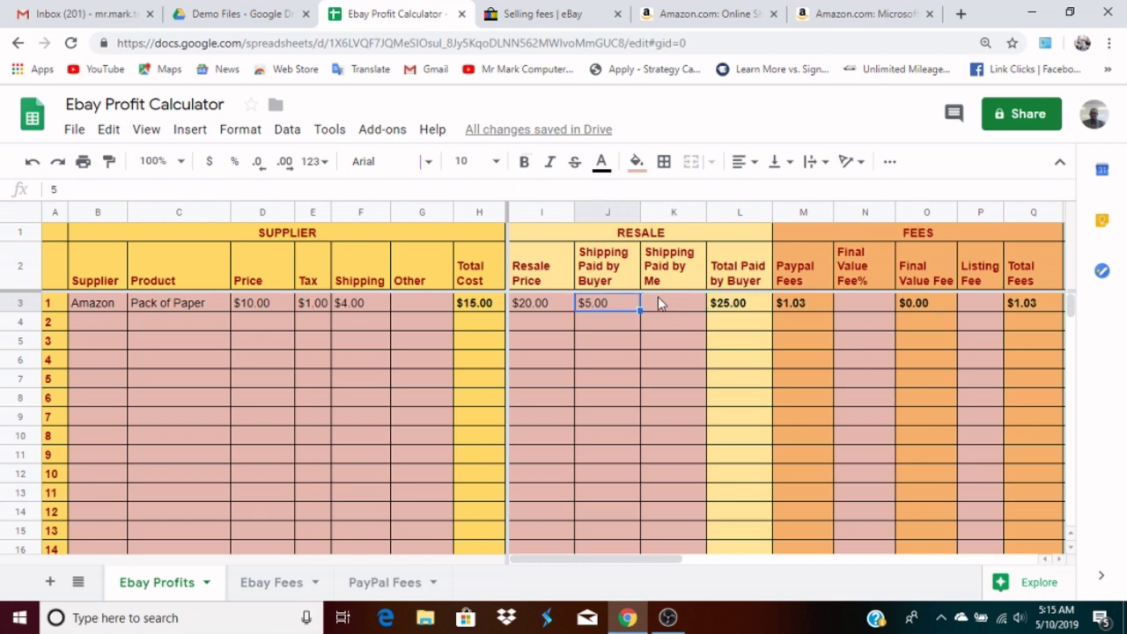
pyautogui.click(658, 300)
# Clear the Shipping Paid by Buyer amount from the Pack of Paper row.
pyautogui.click(612, 305)
pyautogui.press('Delete')
pyautogui.click(667, 301)
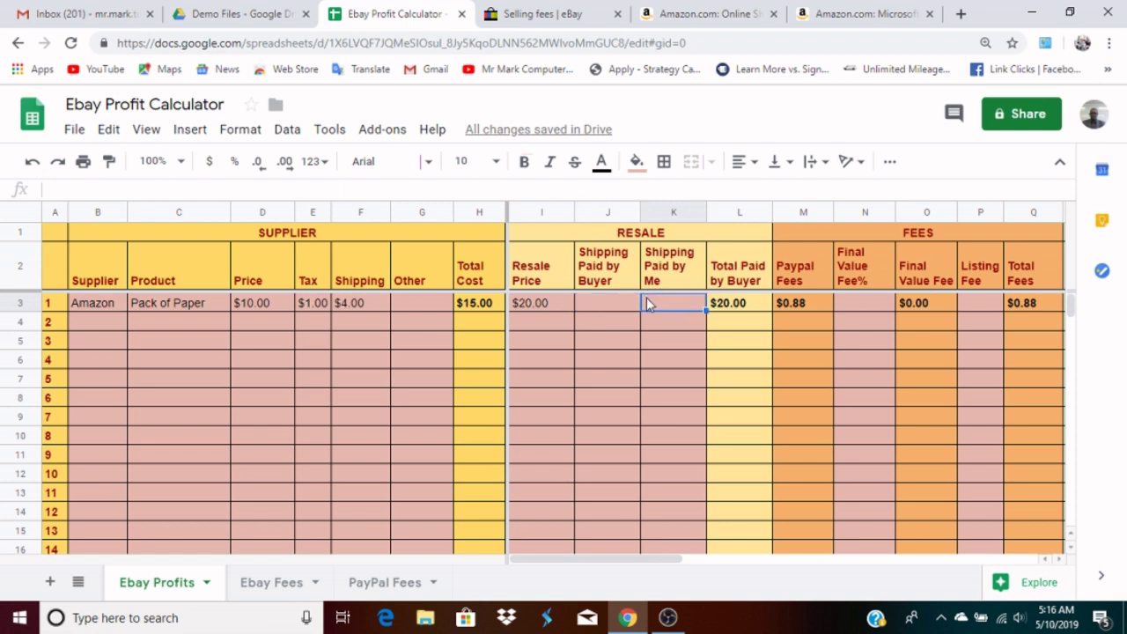
# Check the Total Paid by Buyer and Paypal Fees formulas in row 3 against the rates on the PayPal Fees sheet.
pyautogui.click(632, 305)
pyautogui.click(679, 311)
pyautogui.click(733, 310)
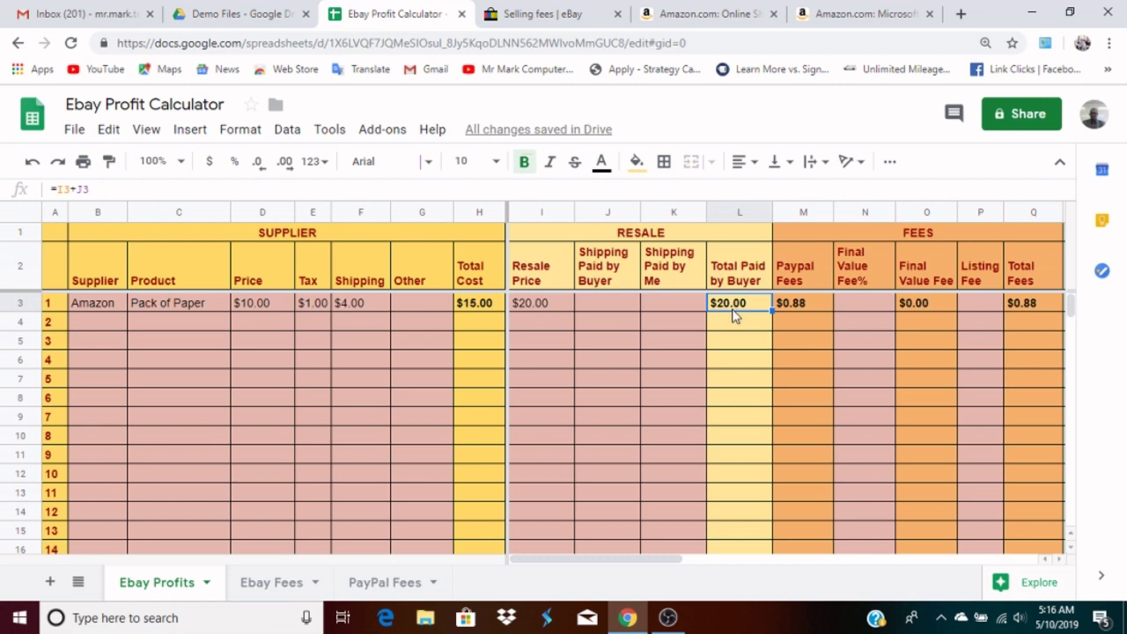
pyautogui.click(797, 309)
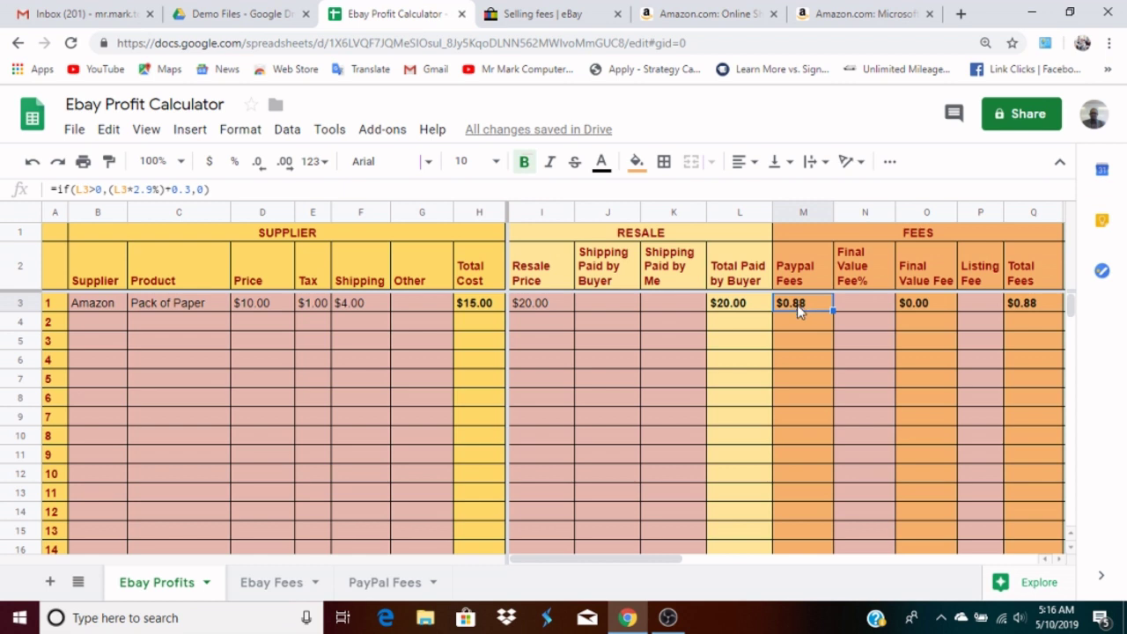
pyautogui.click(372, 583)
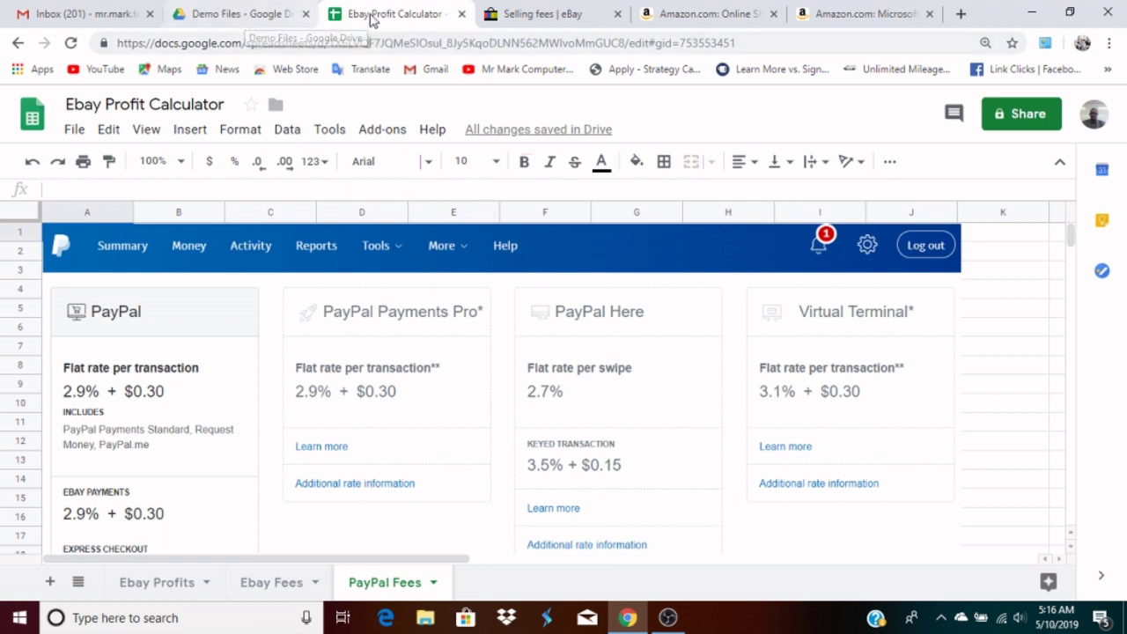
pyautogui.click(141, 584)
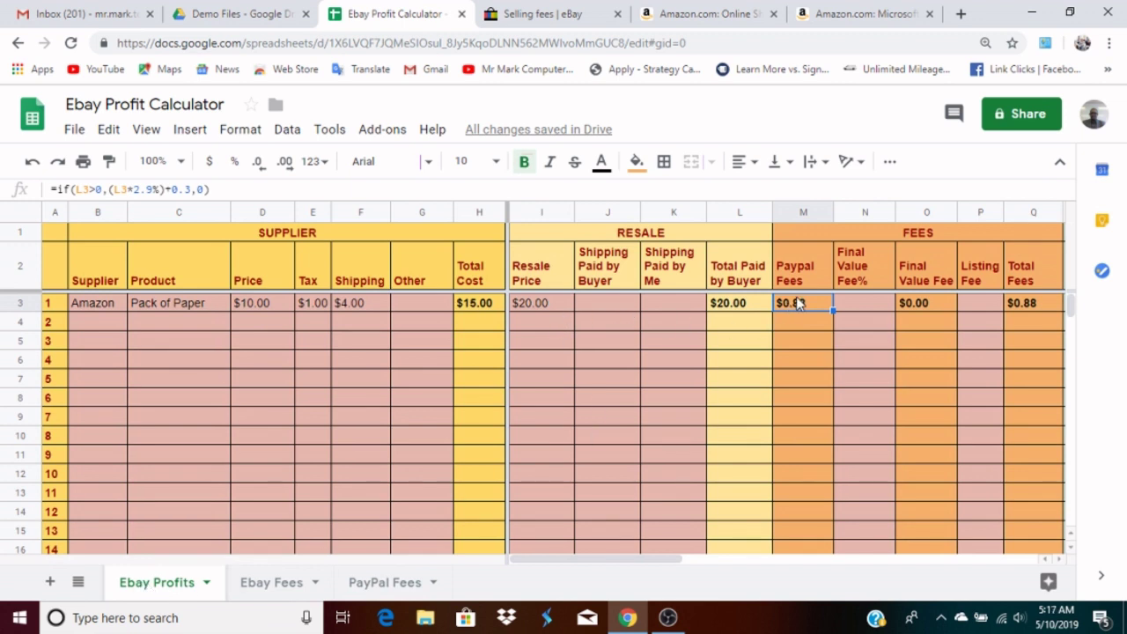
# Look up the insertion fees and final value fee percentages for each category on the Ebay Fees sheet.
pyautogui.click(860, 304)
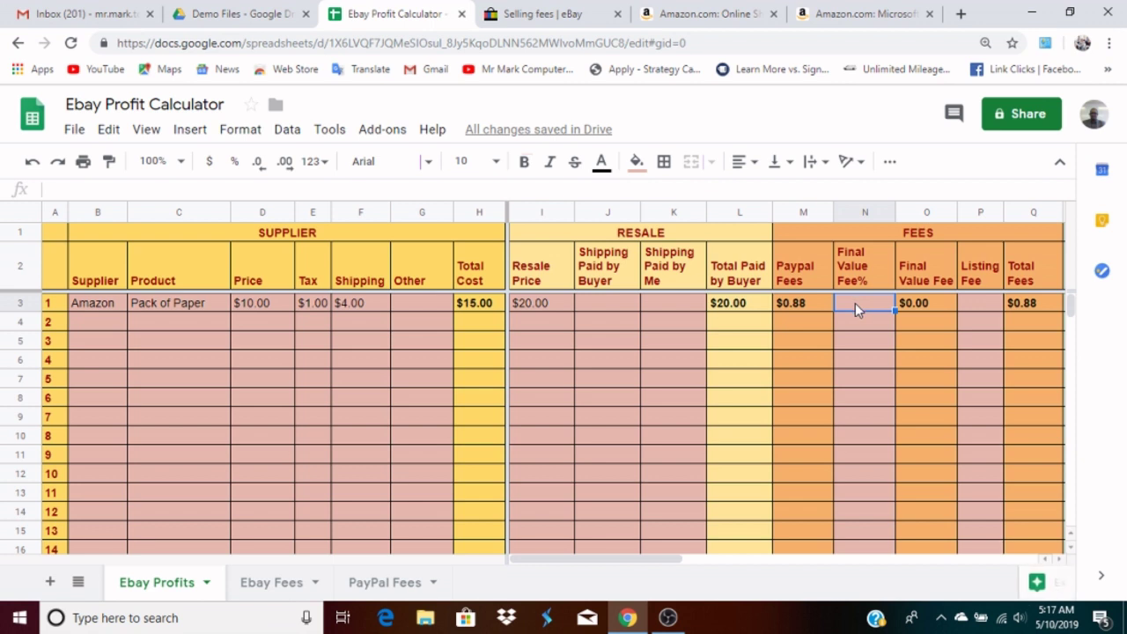
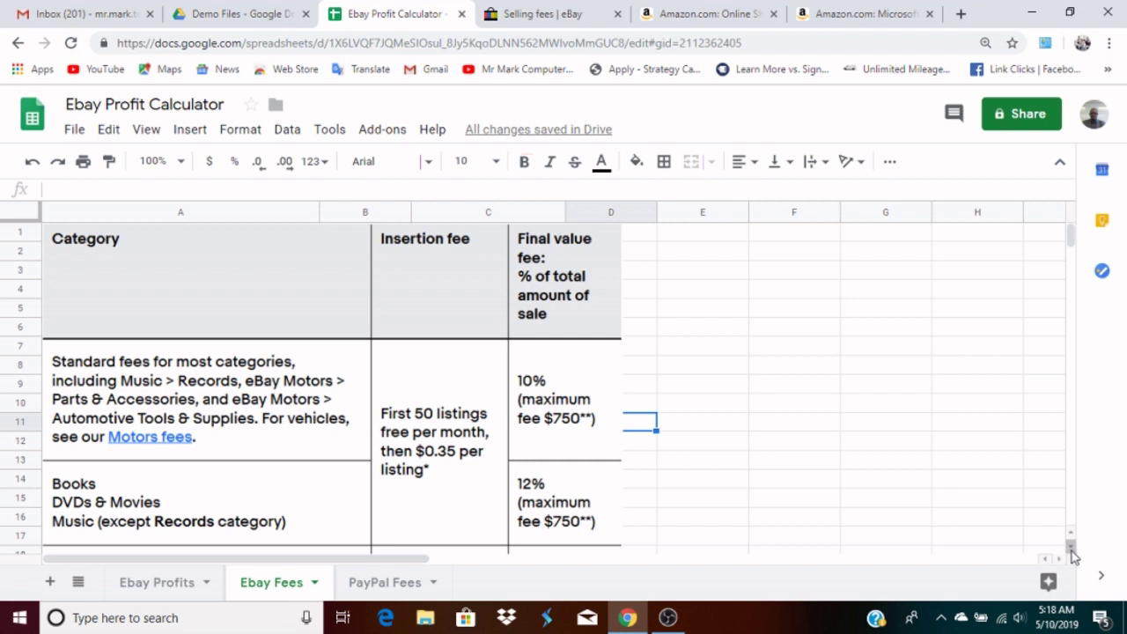
pyautogui.click(1072, 555)
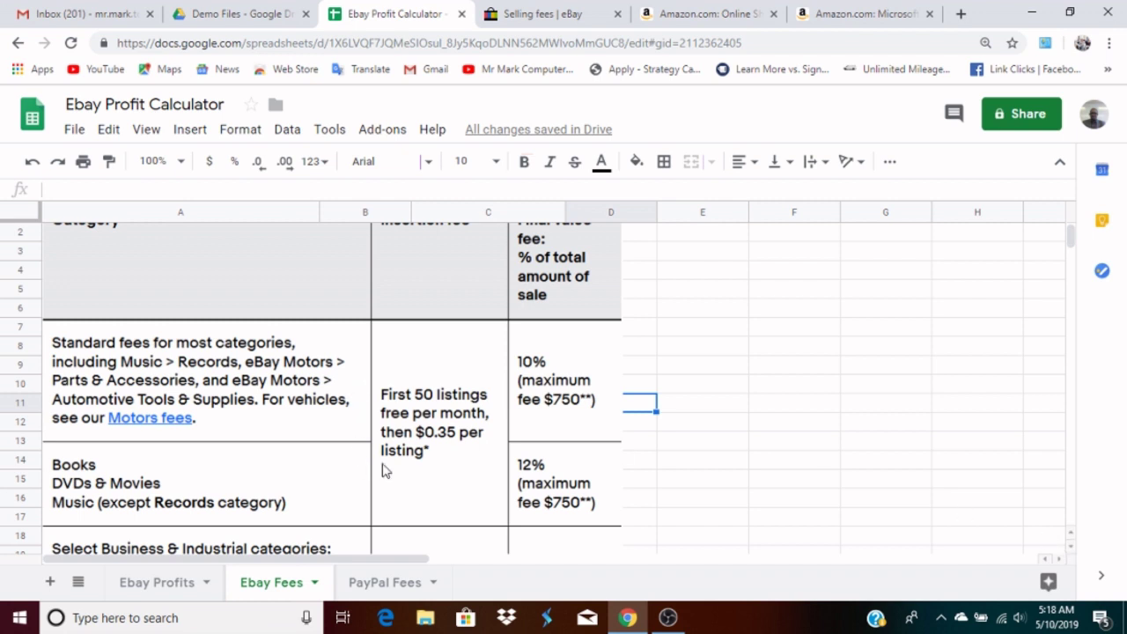
pyautogui.scroll(1, 478, 462)
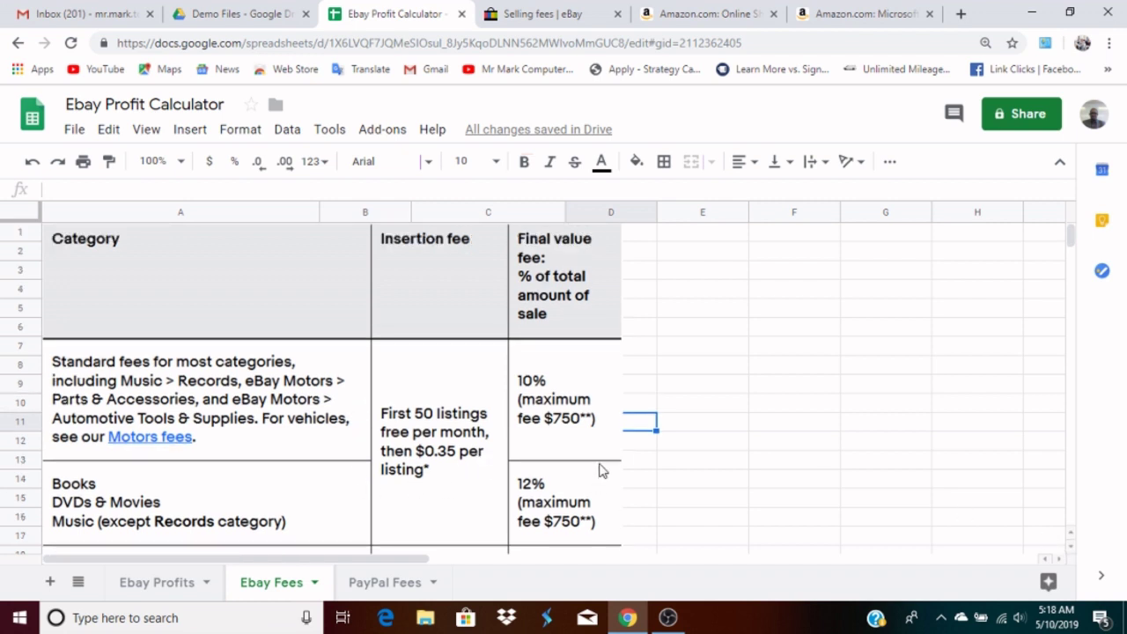
pyautogui.press('Down')
pyautogui.press('Down')
pyautogui.press('Down')
pyautogui.press('Down')
pyautogui.press('Down')
pyautogui.press('Down')
pyautogui.press('Down')
pyautogui.press('Down')
pyautogui.press('Down')
pyautogui.press('Down')
pyautogui.press('Down')
pyautogui.press('Down')
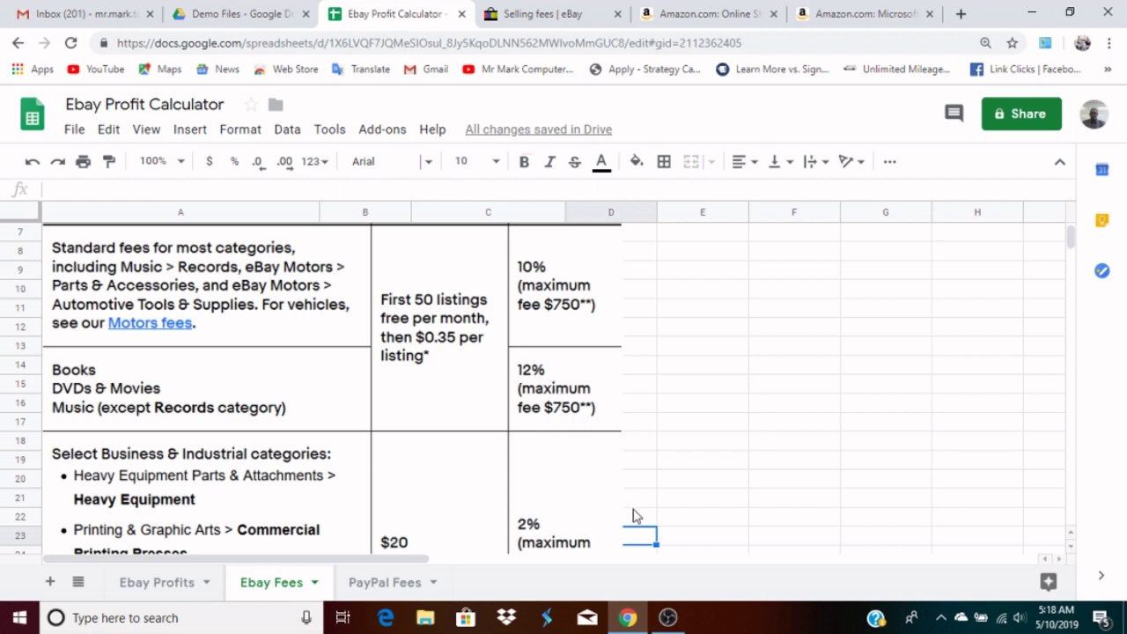
pyautogui.press('Down')
pyautogui.press('Down')
pyautogui.press('Down')
pyautogui.press('Down')
pyautogui.press('Down')
pyautogui.press('Down')
pyautogui.press('Down')
pyautogui.press('Down')
pyautogui.press('Down')
pyautogui.press('Down')
pyautogui.press('Down')
pyautogui.press('Down')
pyautogui.press('Down')
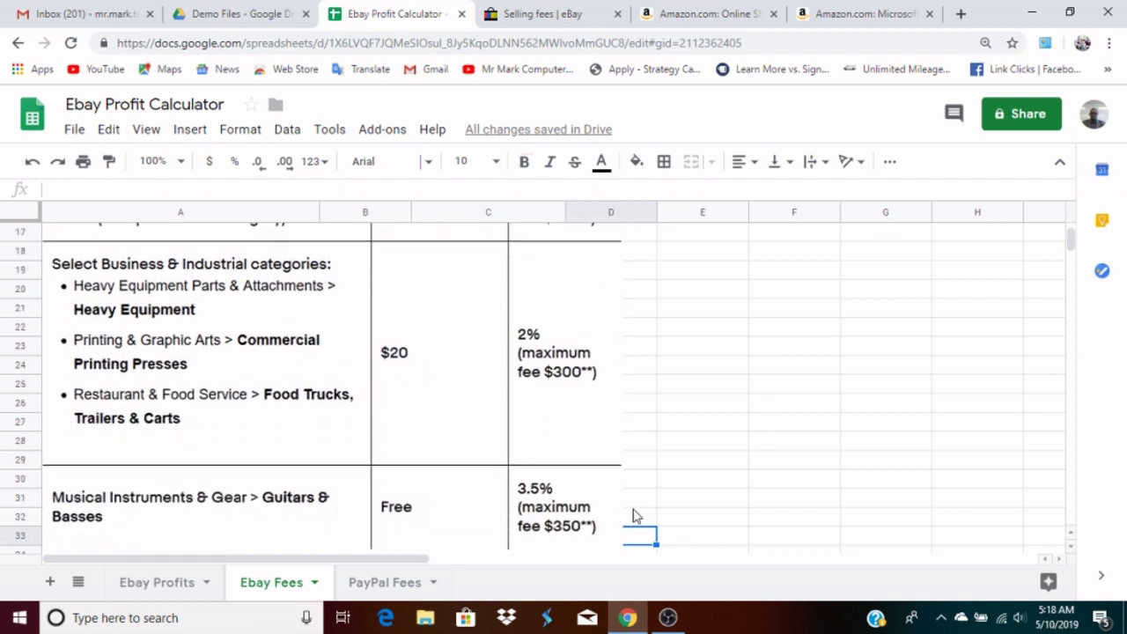
pyautogui.press('Down')
pyautogui.press('Up')
pyautogui.press('Up')
pyautogui.press('Up')
pyautogui.press('Up')
pyautogui.press('Up')
pyautogui.press('Up')
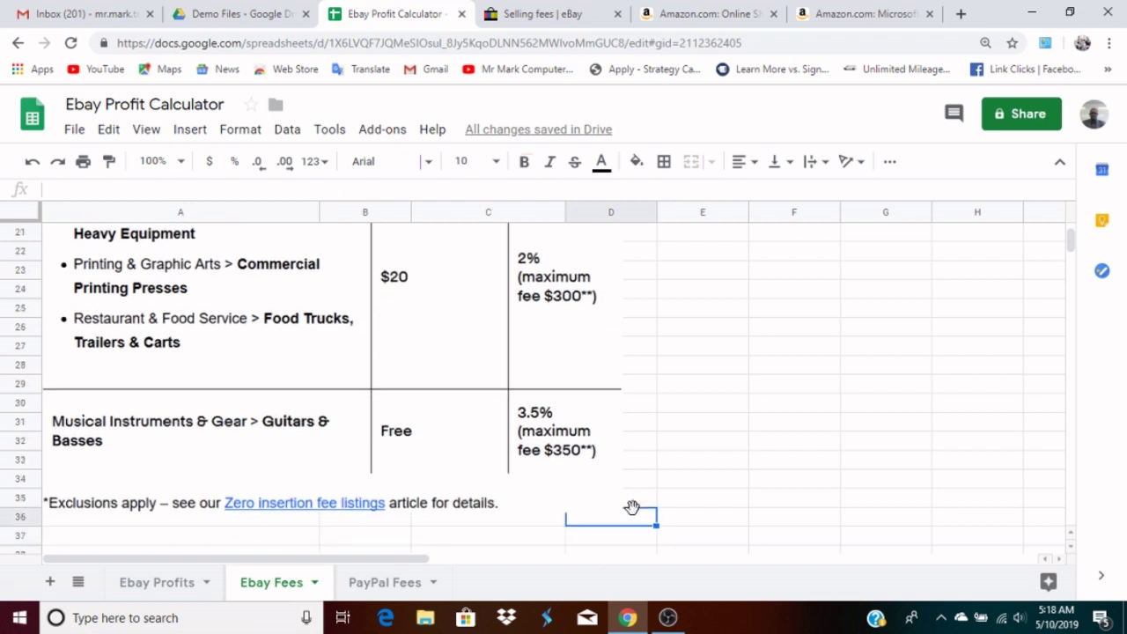
pyautogui.press('Up')
pyautogui.press('Up')
pyautogui.press('Up')
pyautogui.press('Up')
pyautogui.press('Up')
pyautogui.press('Up')
pyautogui.press('Up')
pyautogui.press('Up')
pyautogui.press('Up')
pyautogui.press('Up')
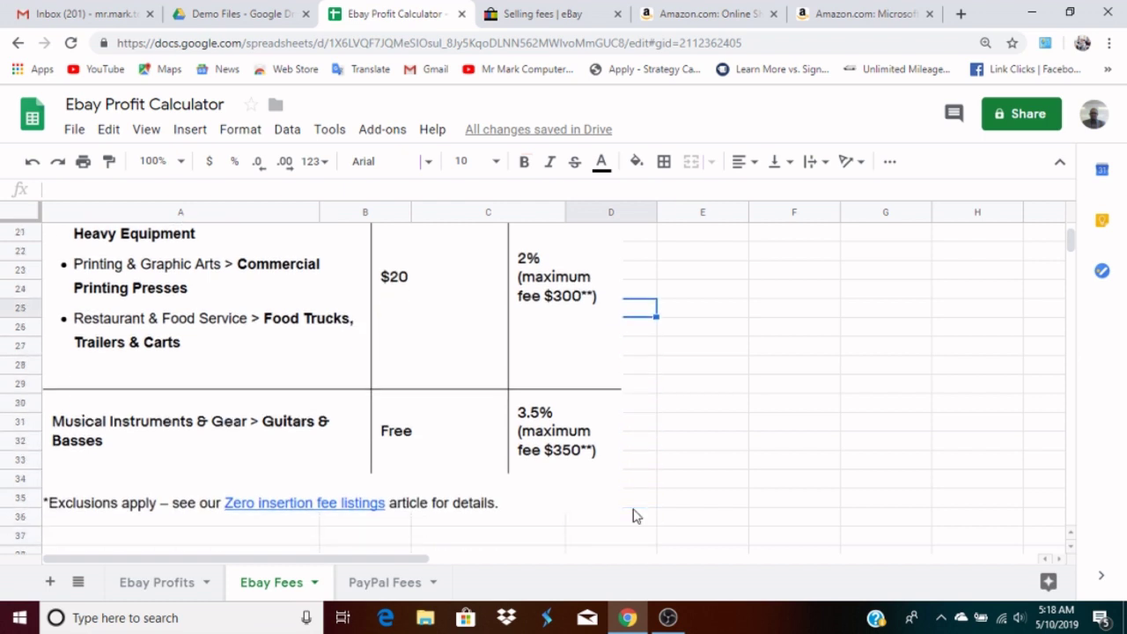
pyautogui.press('Down')
pyautogui.press('Down')
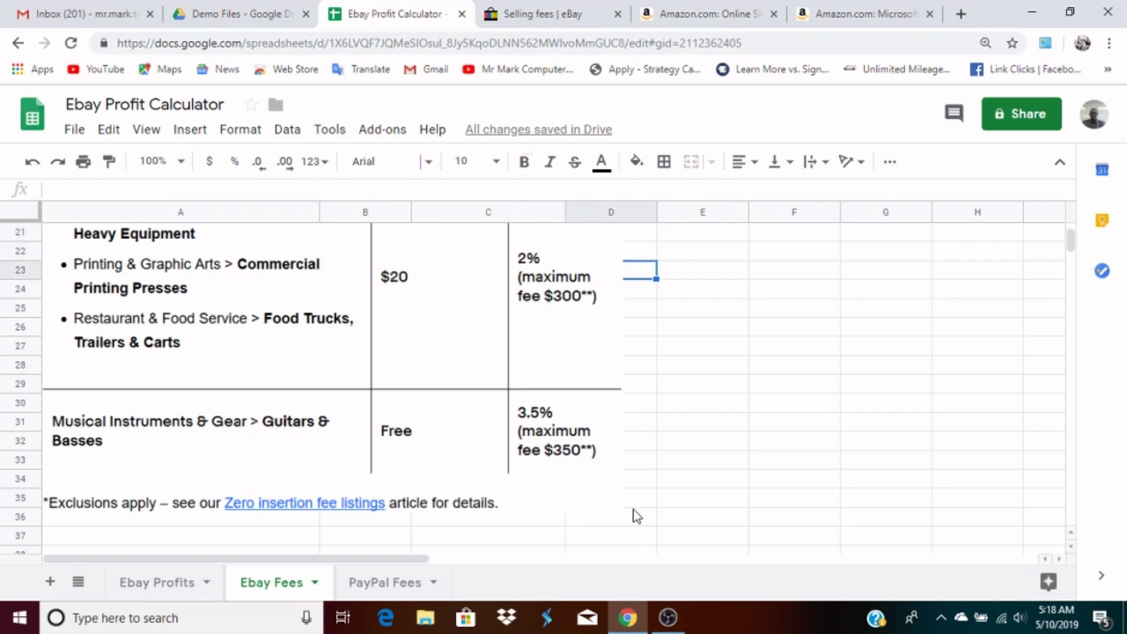
pyautogui.press('Up')
pyautogui.press('Up')
pyautogui.press('Up')
pyautogui.press('Up')
pyautogui.press('Up')
pyautogui.press('Up')
pyautogui.press('Up')
pyautogui.press('Up')
pyautogui.press('Up')
pyautogui.press('Up')
pyautogui.press('Up')
pyautogui.press('Up')
pyautogui.press('Up')
pyautogui.press('Up')
pyautogui.press('Up')
pyautogui.press('Up')
pyautogui.press('Up')
pyautogui.press('Up')
pyautogui.press('Up')
pyautogui.press('Up')
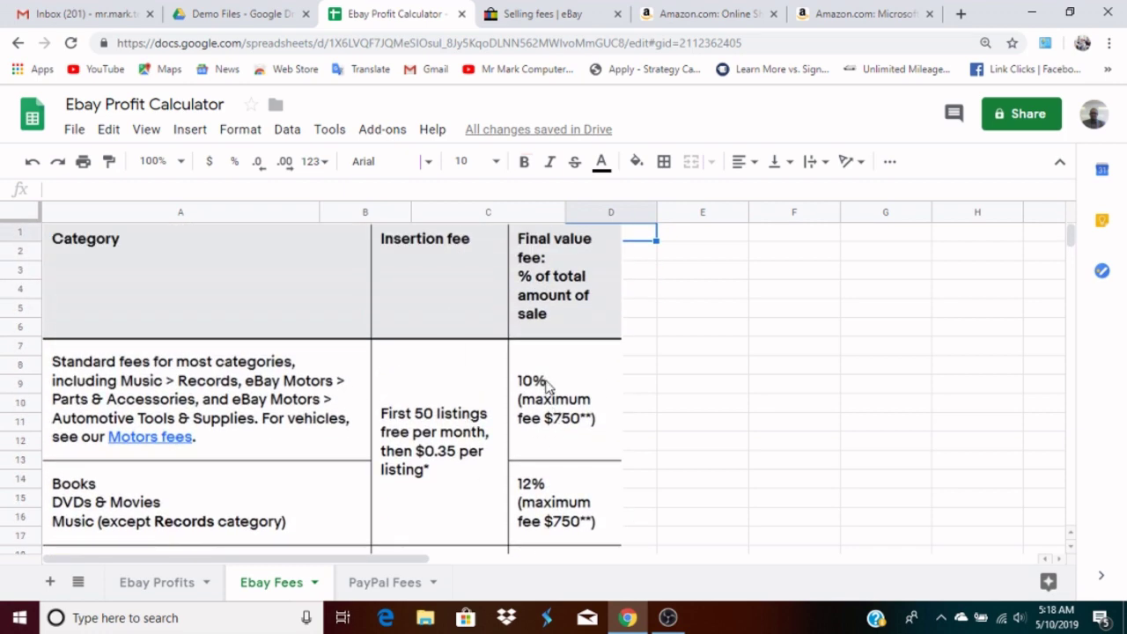
# Set the Pack of Paper's Final Value Fee% to 10% on the Ebay Profits sheet and check the Final Value Fee formula against its source cells.
pyautogui.click(161, 582)
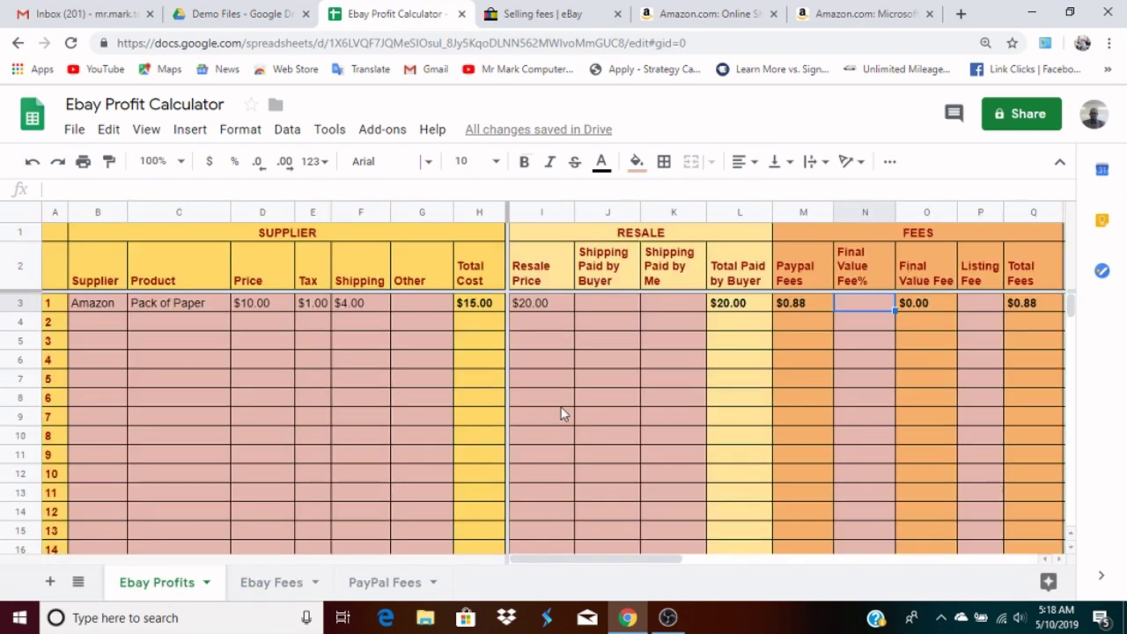
pyautogui.write('10')
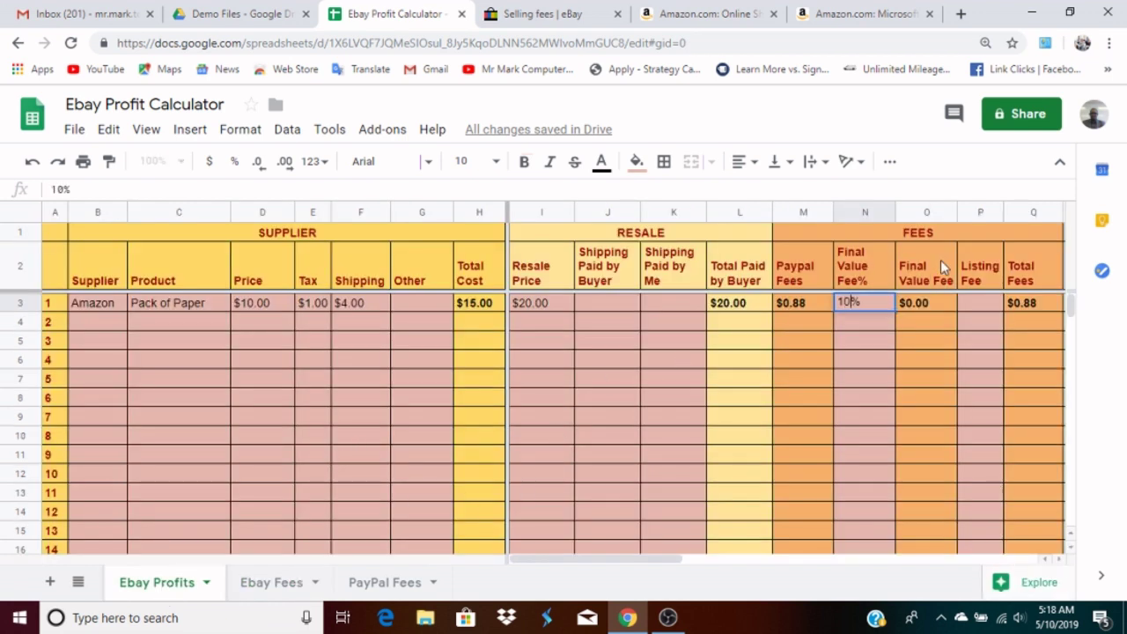
pyautogui.press('Return')
pyautogui.press('Up')
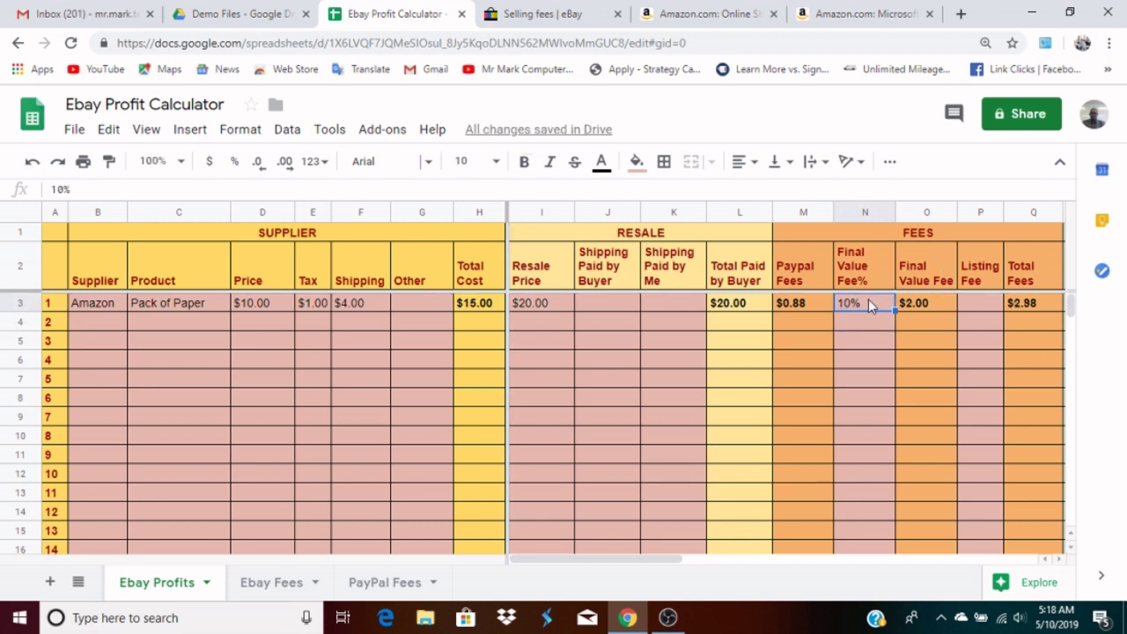
pyautogui.click(933, 304)
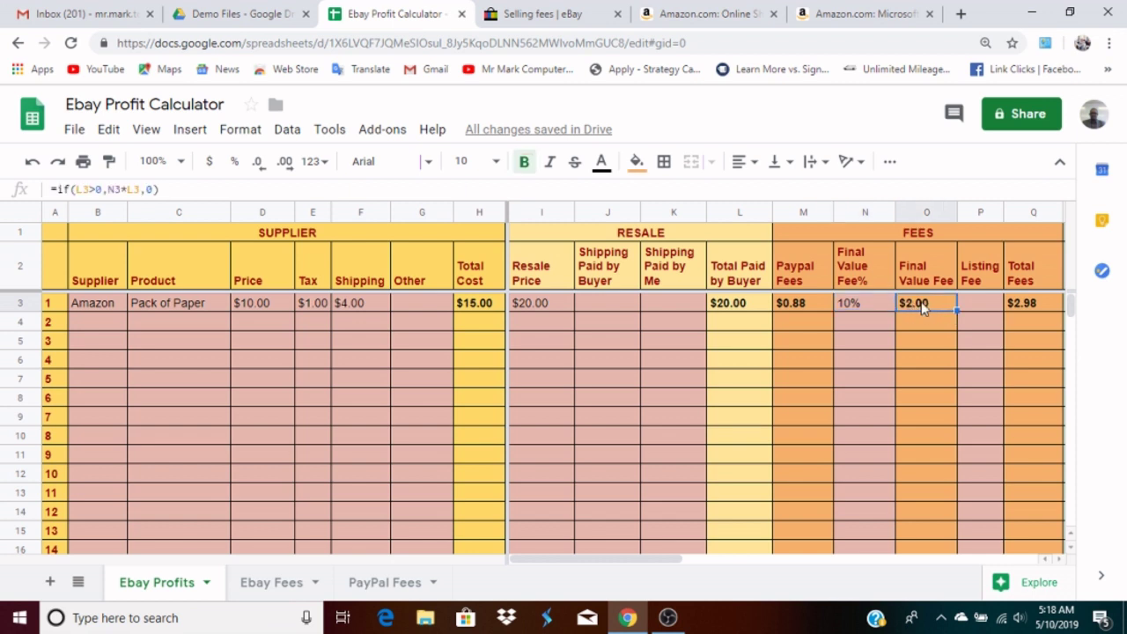
pyautogui.click(853, 307)
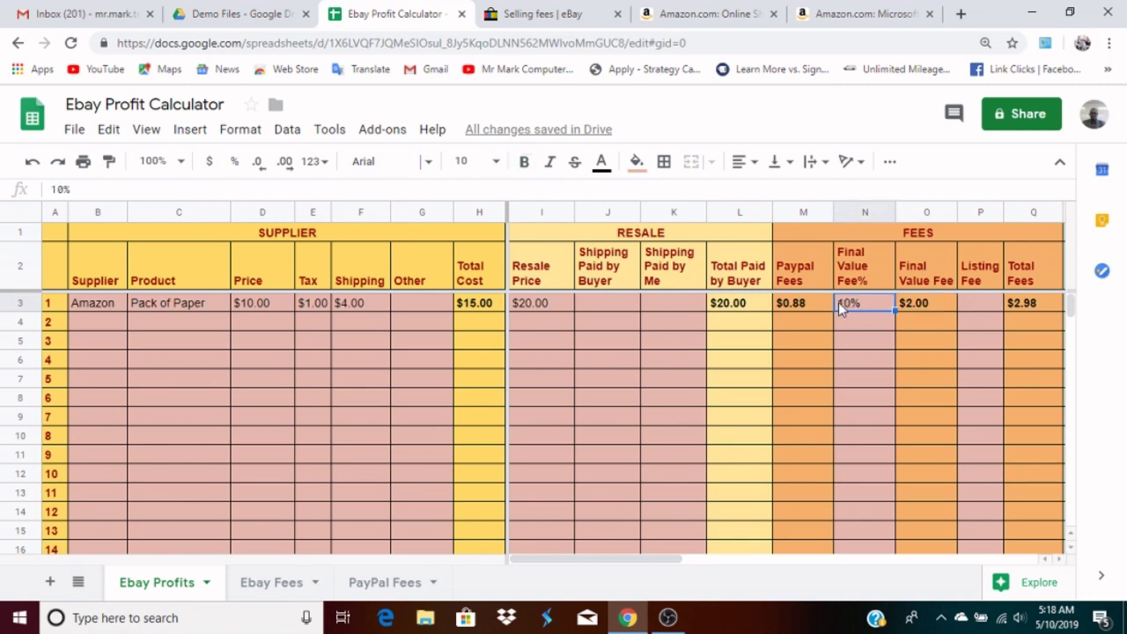
pyautogui.click(744, 313)
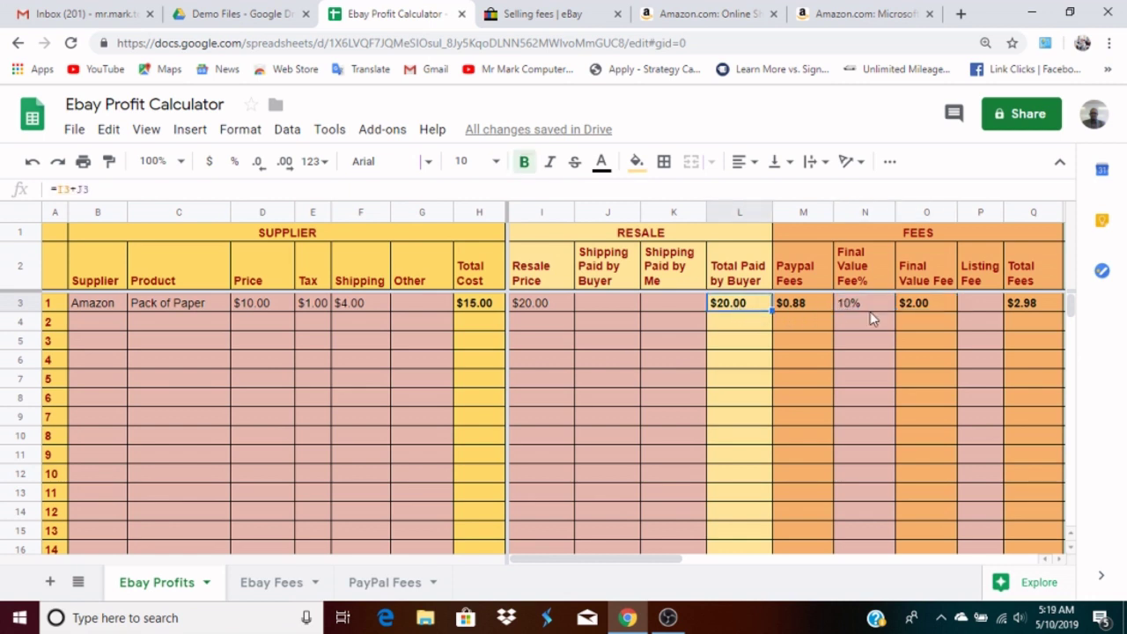
pyautogui.click(919, 306)
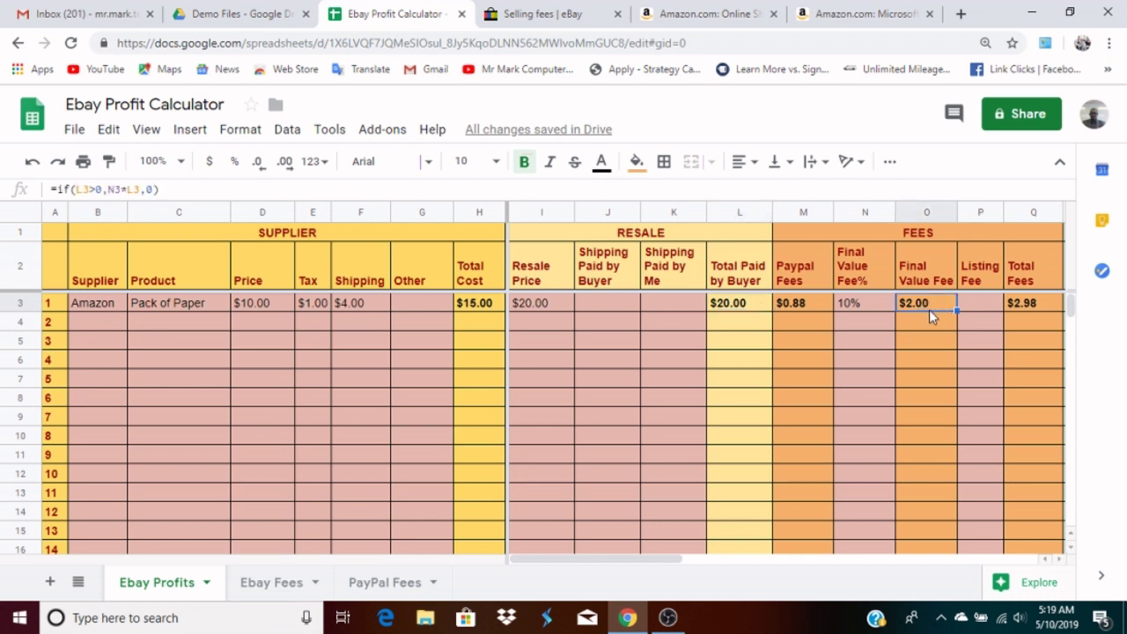
# Set the Listing Fee of the Pack of Paper to 0.
pyautogui.click(986, 306)
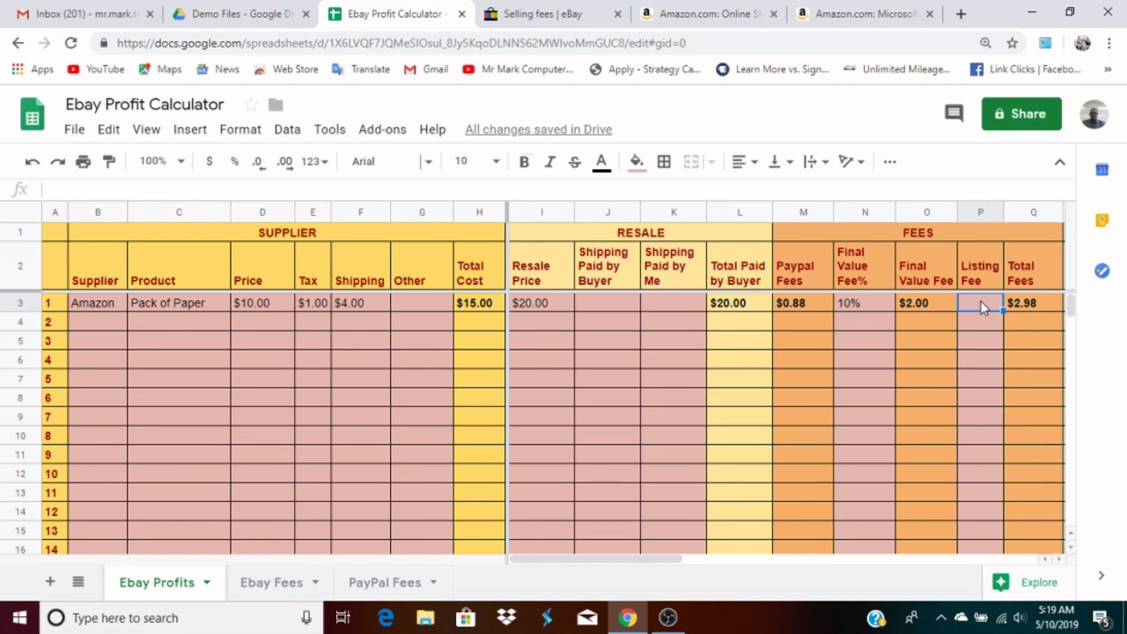
pyautogui.write('0')
pyautogui.press('Return')
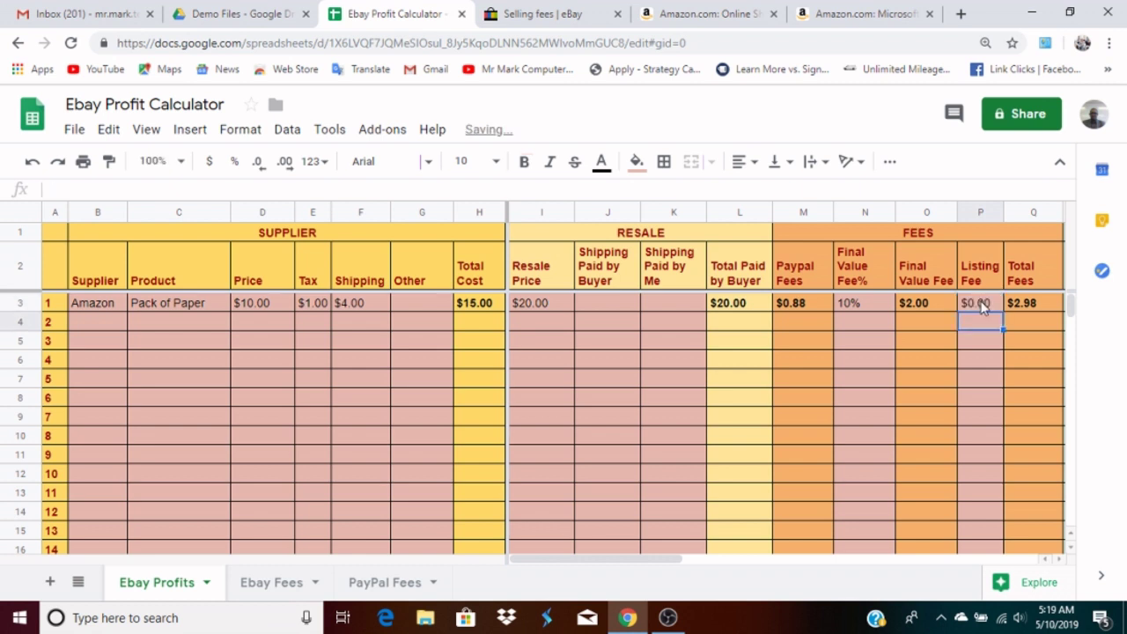
# Examine the Total Fees formula in row 3 and the individual fee cells that it sums.
pyautogui.click(1035, 307)
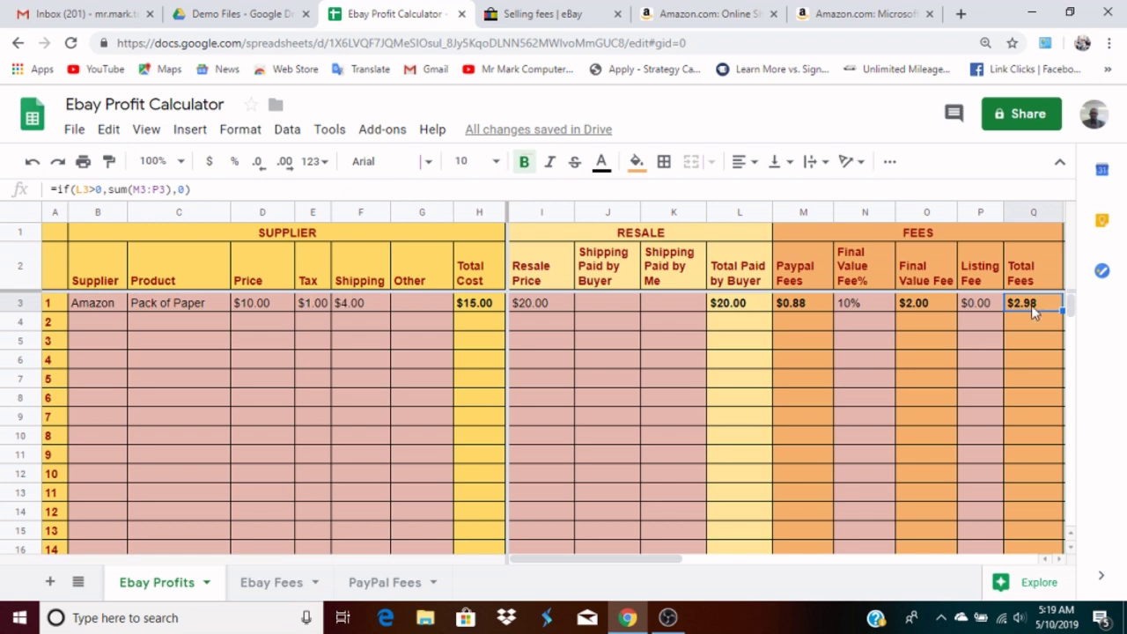
pyautogui.click(927, 309)
pyautogui.click(815, 302)
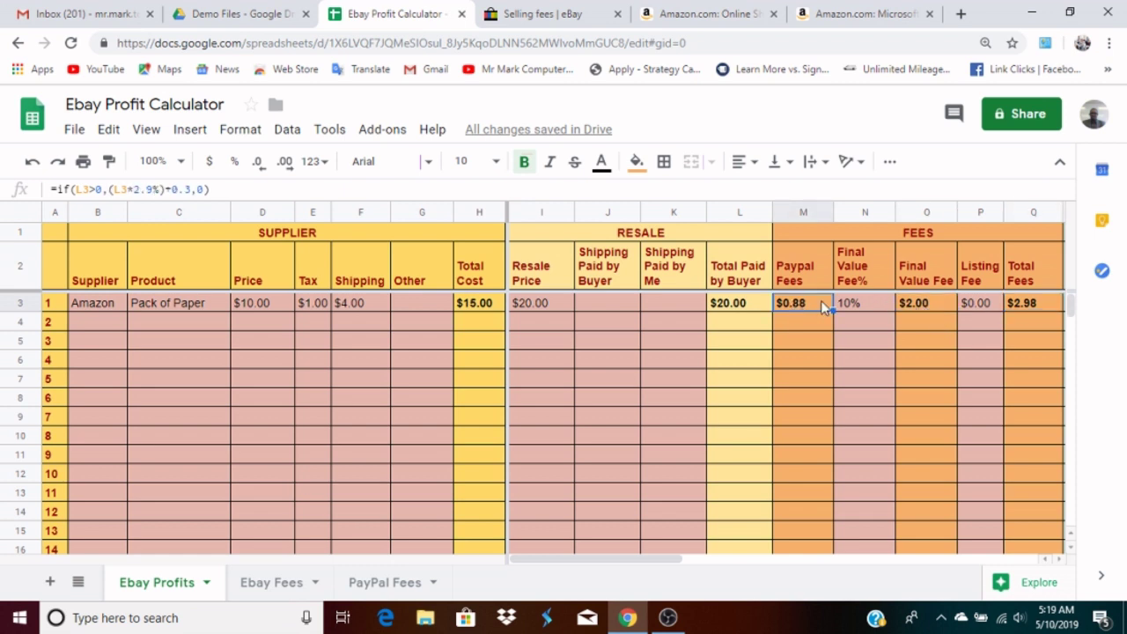
pyautogui.press('Right')
pyautogui.press('Right')
pyautogui.press('Right')
pyautogui.press('Right')
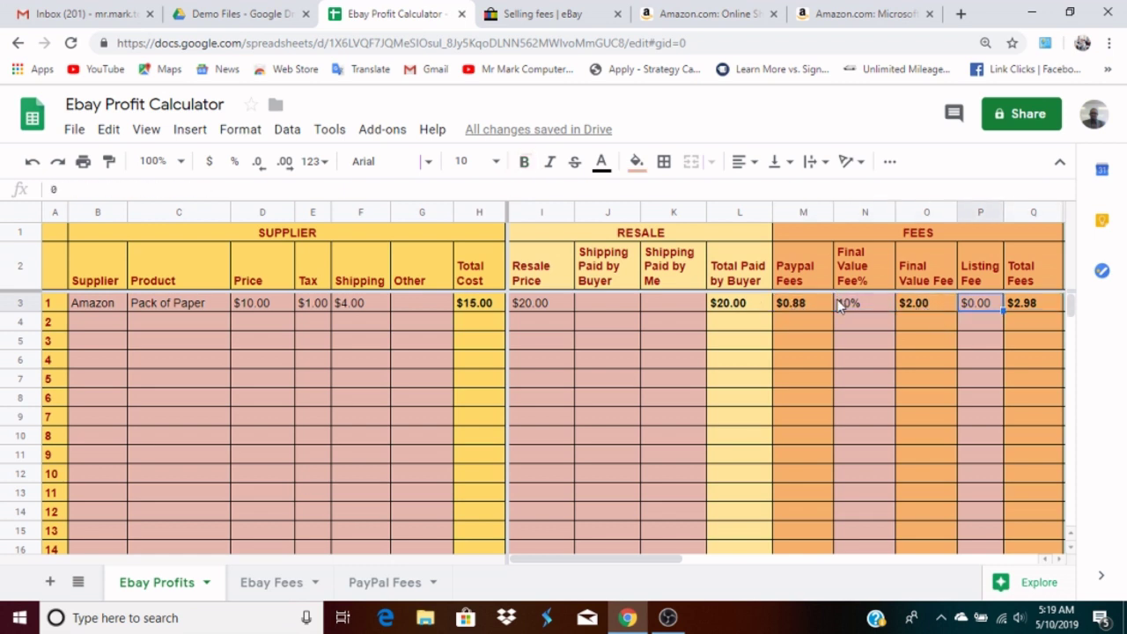
pyautogui.press('Right')
pyautogui.press('Right')
pyautogui.press('Right')
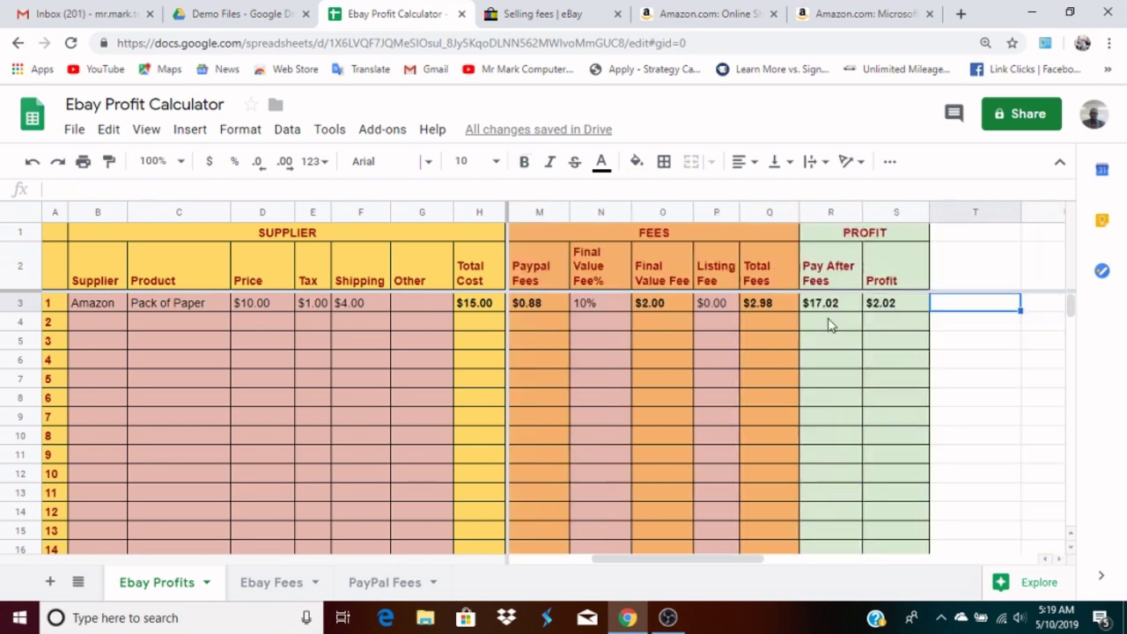
# Examine the Pay After Fees and Profit formulas in row 3 and compare them with the Total Fees and Total Paid by Buyer cells.
pyautogui.click(835, 304)
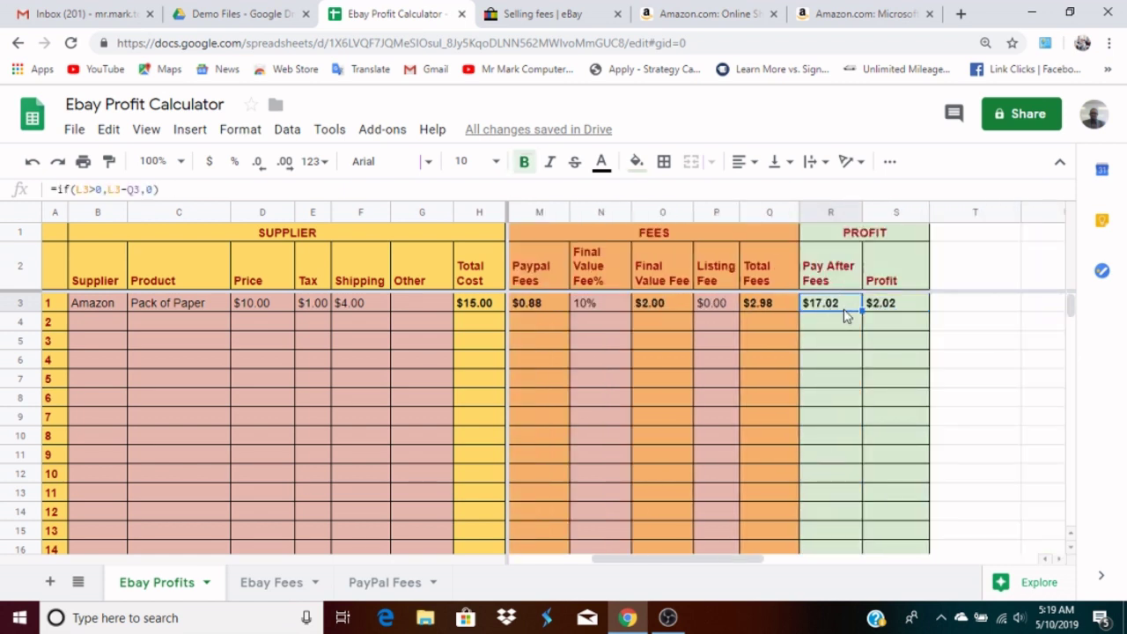
pyautogui.click(896, 314)
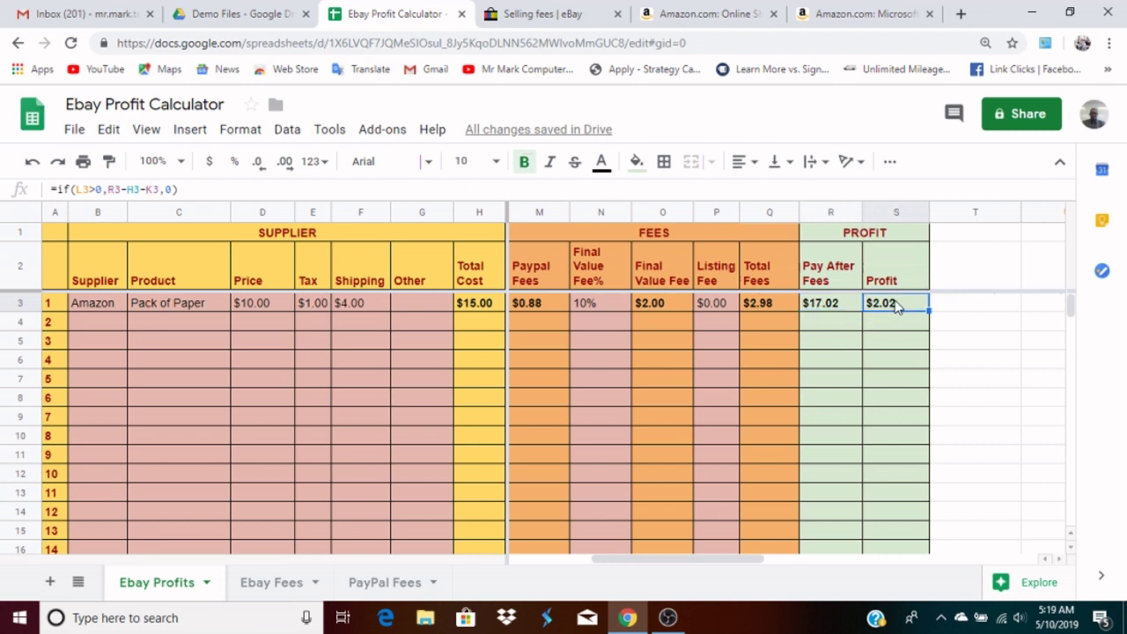
pyautogui.click(857, 313)
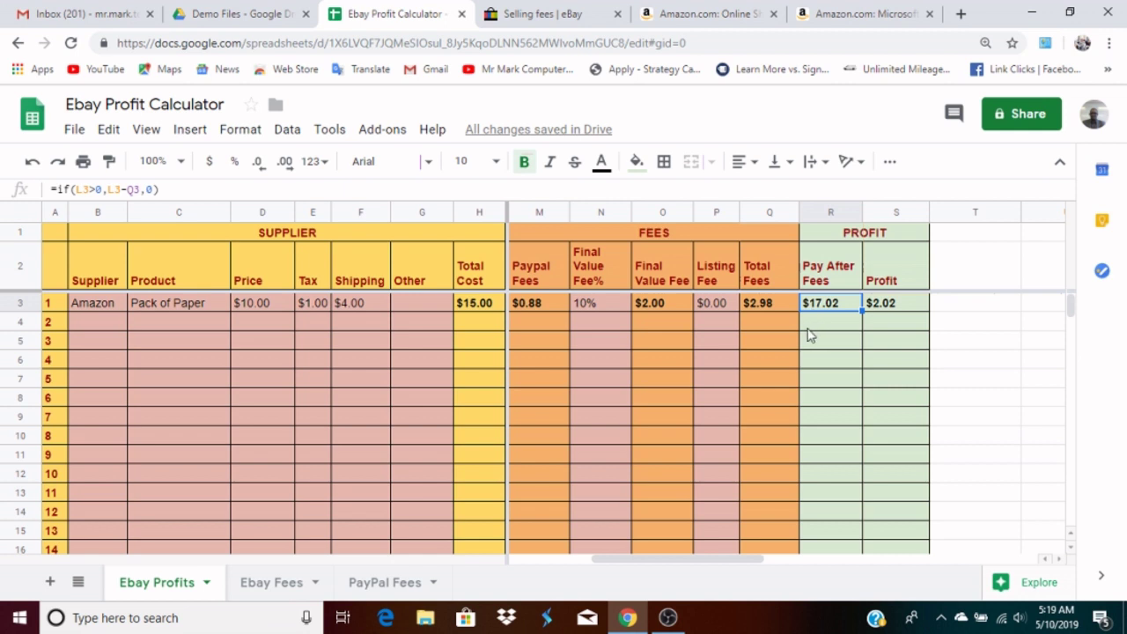
pyautogui.press('Left')
pyautogui.press('Left')
pyautogui.press('Left')
pyautogui.press('Left')
pyautogui.press('Left')
pyautogui.press('Left')
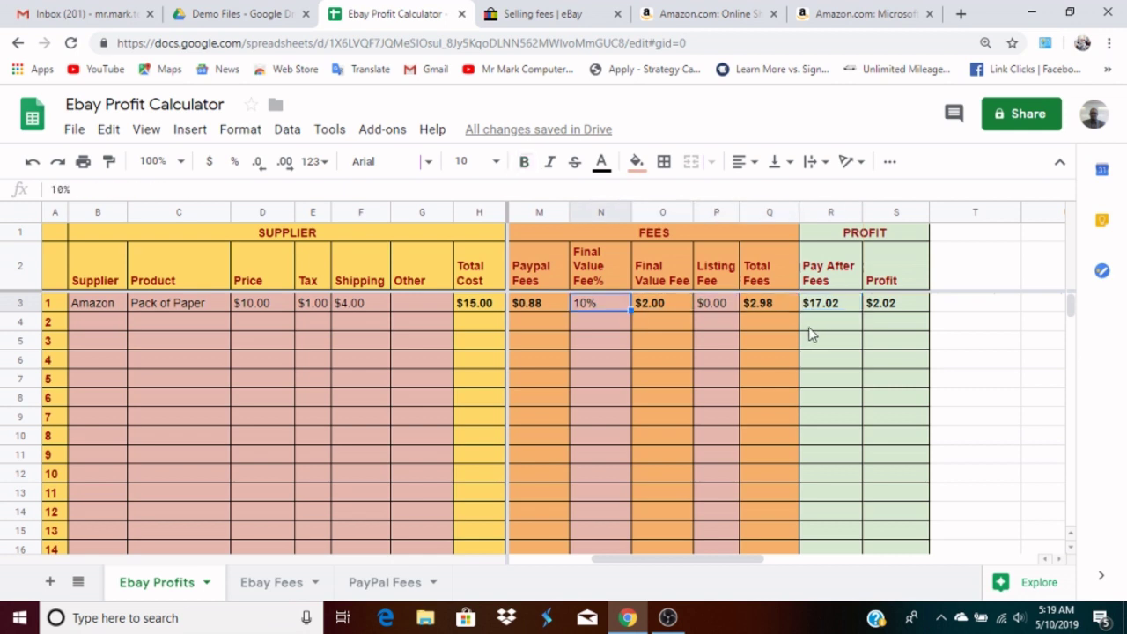
pyautogui.press('Right')
pyautogui.press('Right')
pyautogui.press('Right')
pyautogui.press('Right')
pyautogui.press('Right')
pyautogui.press('Right')
pyautogui.press('Right')
pyautogui.press('Right')
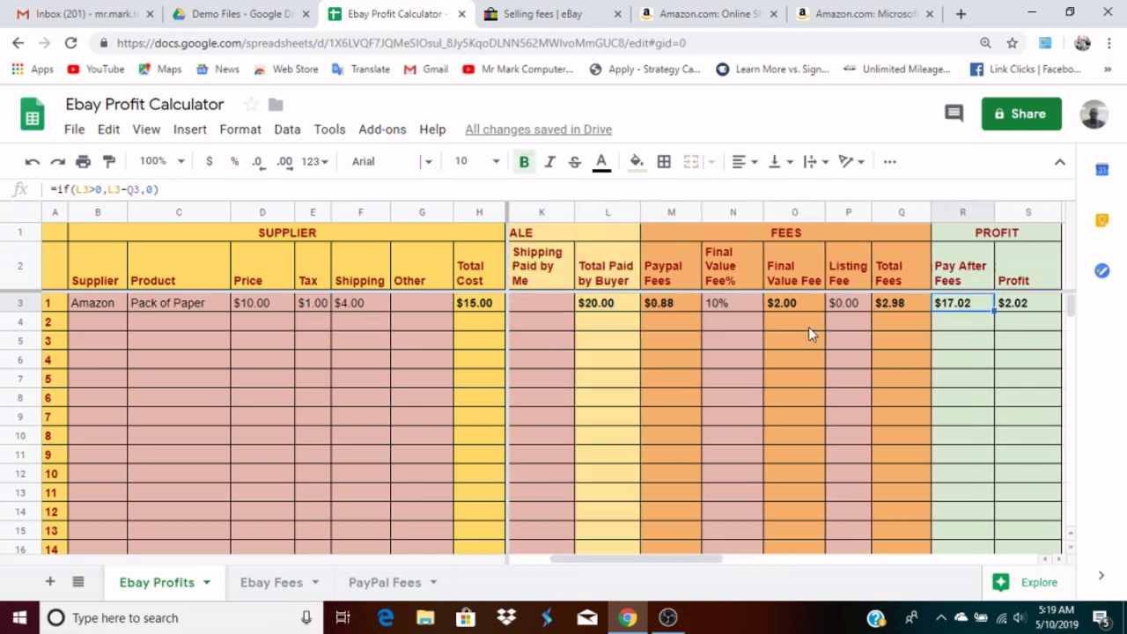
pyautogui.press('Left')
pyautogui.press('Left')
pyautogui.press('Left')
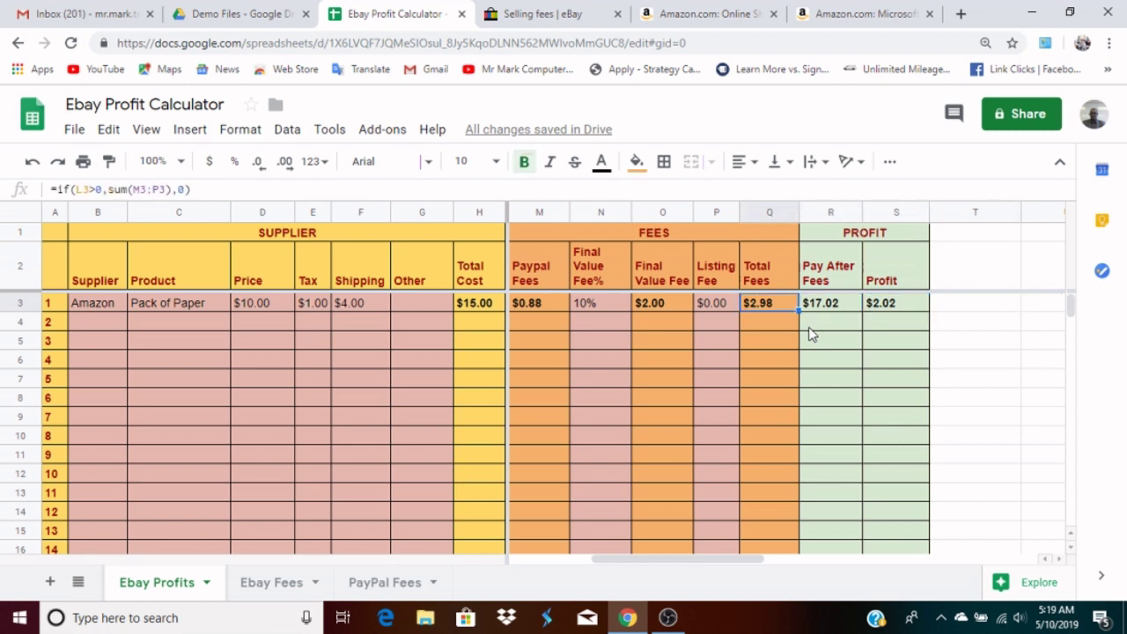
pyautogui.press('Right')
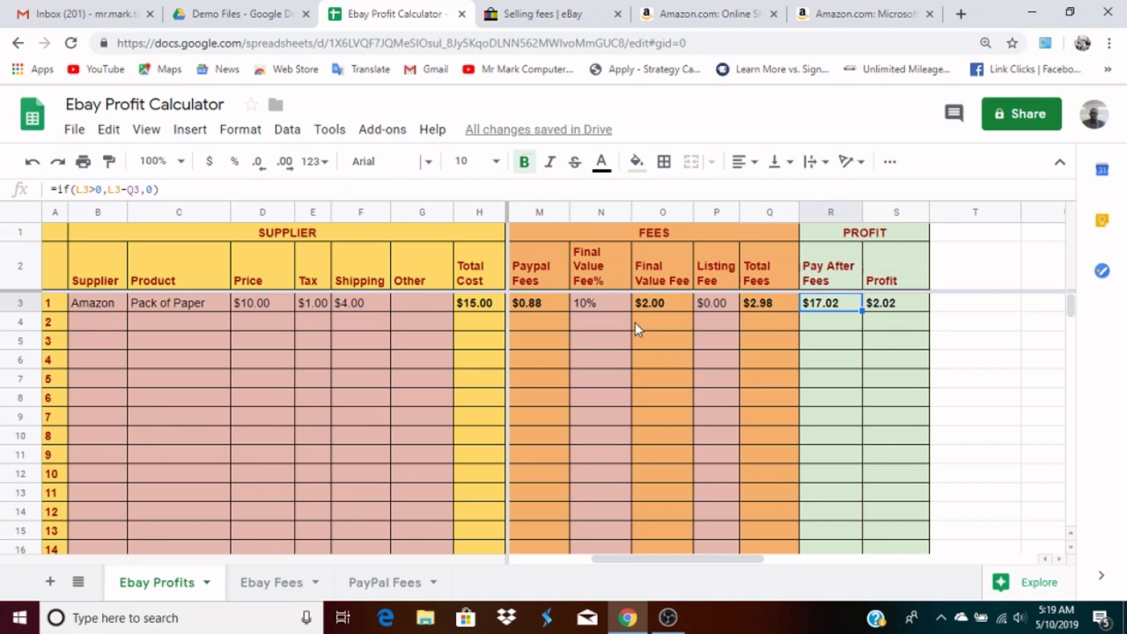
# Trace the Profit formula in row 3 back to the Pay After Fees, Shipping Paid by Me and Total Cost cells.
pyautogui.click(906, 310)
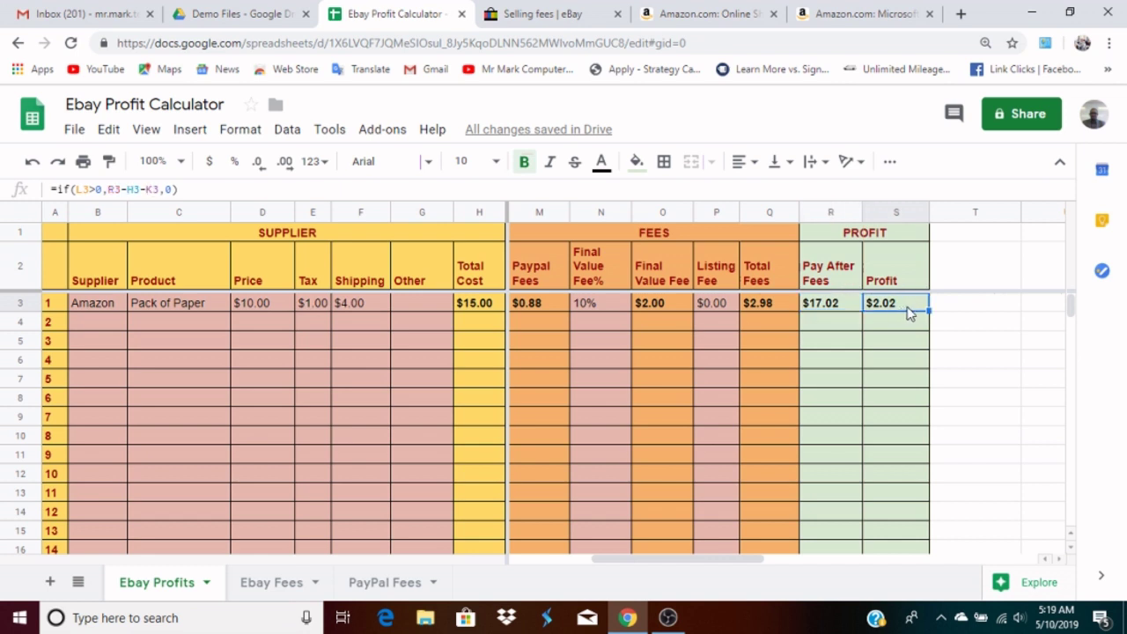
pyautogui.press('Left')
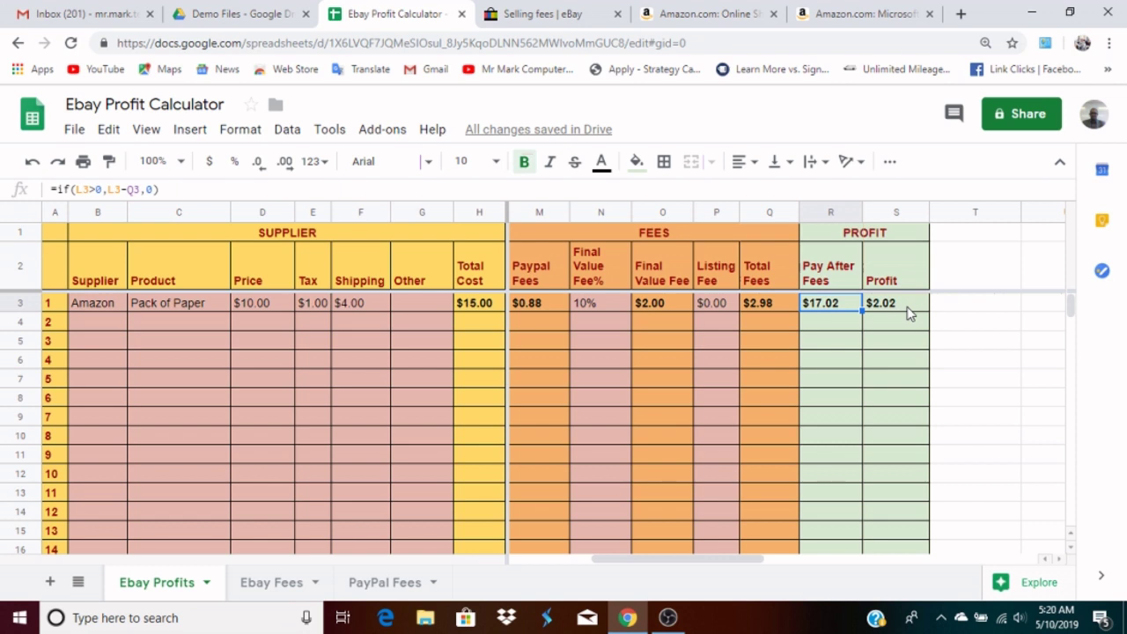
pyautogui.press('Left')
pyautogui.press('Left')
pyautogui.press('Left')
pyautogui.press('Left')
pyautogui.press('Left')
pyautogui.press('Left')
pyautogui.press('Left')
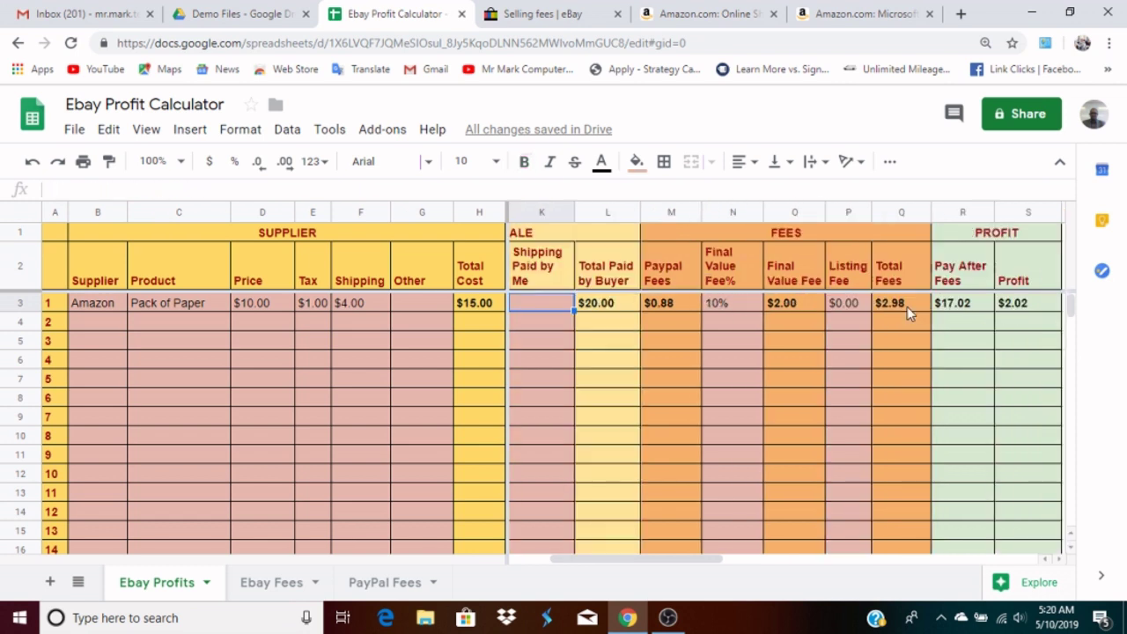
pyautogui.click(482, 311)
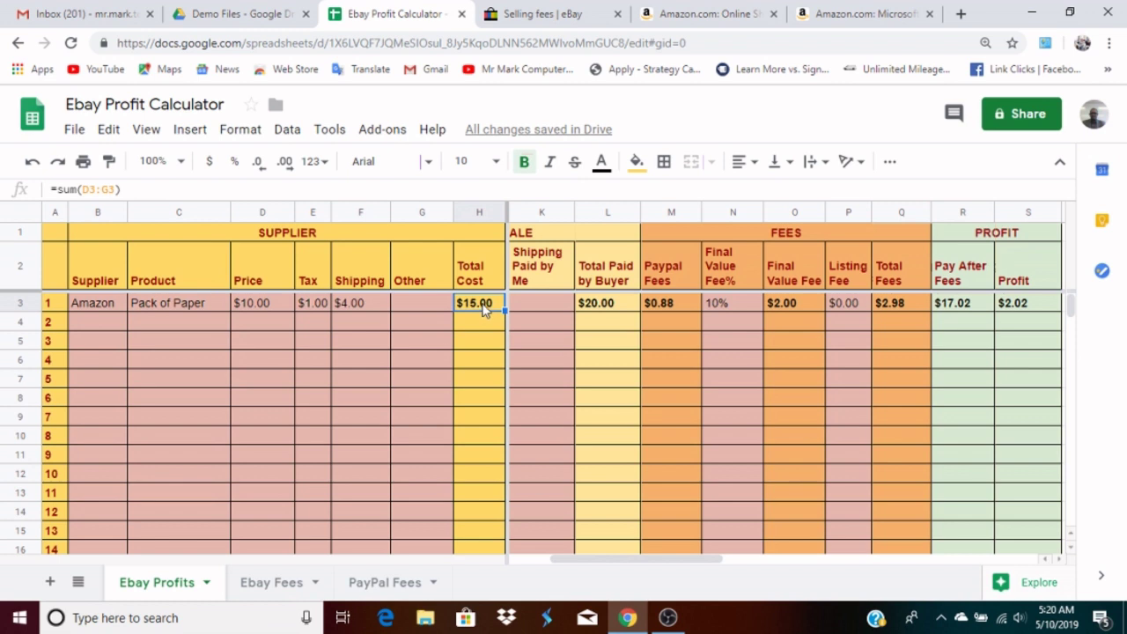
pyautogui.click(984, 310)
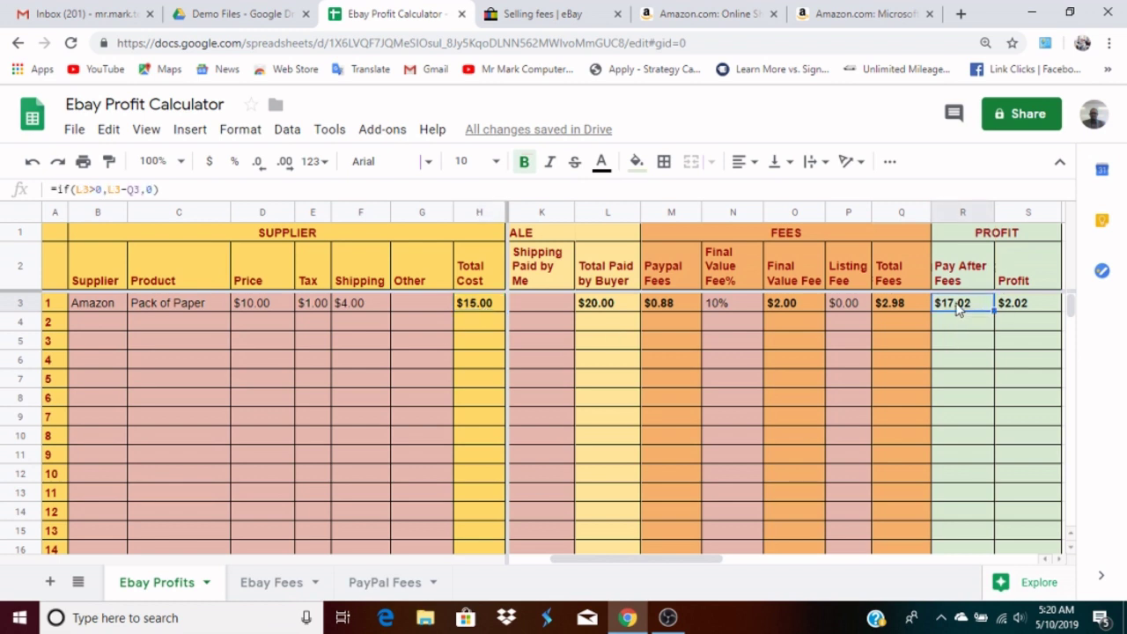
# Review row 3 from Total Cost across the resale and fee cells to the Pay After Fees and Profit formulas.
pyautogui.click(480, 311)
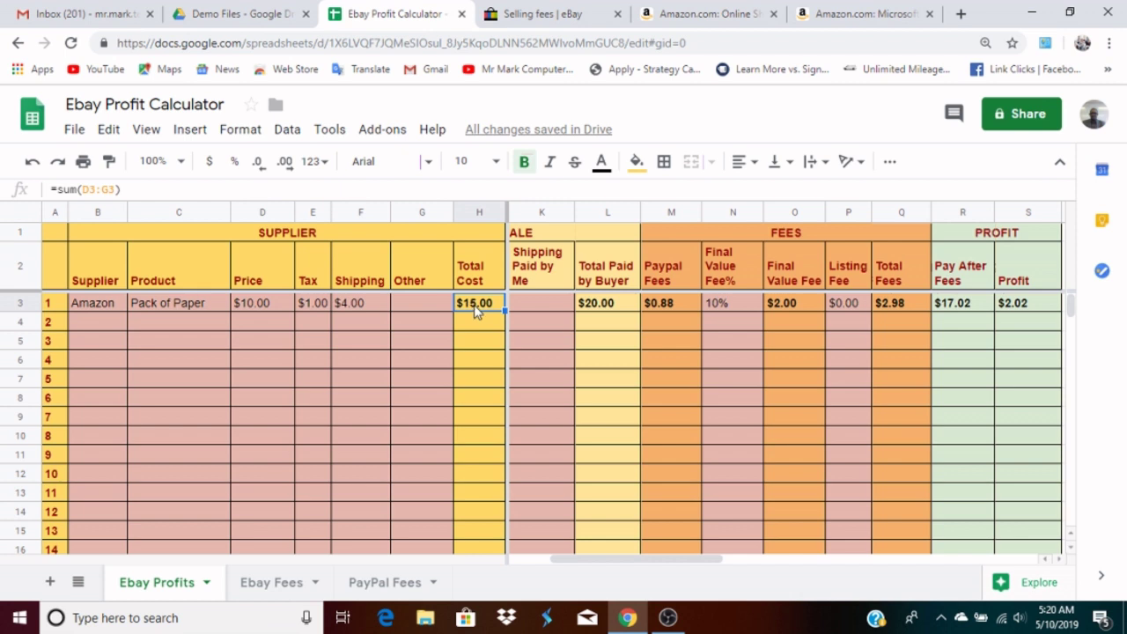
pyautogui.hotkey('ctrl', 'z')
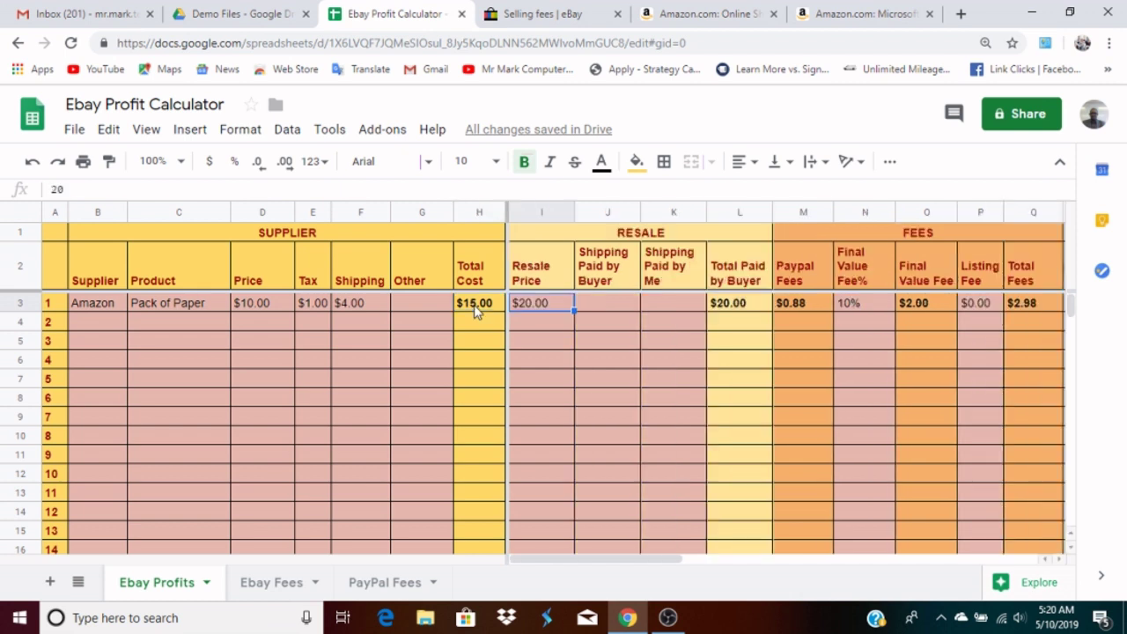
pyautogui.press('Right')
pyautogui.press('Right')
pyautogui.press('Right')
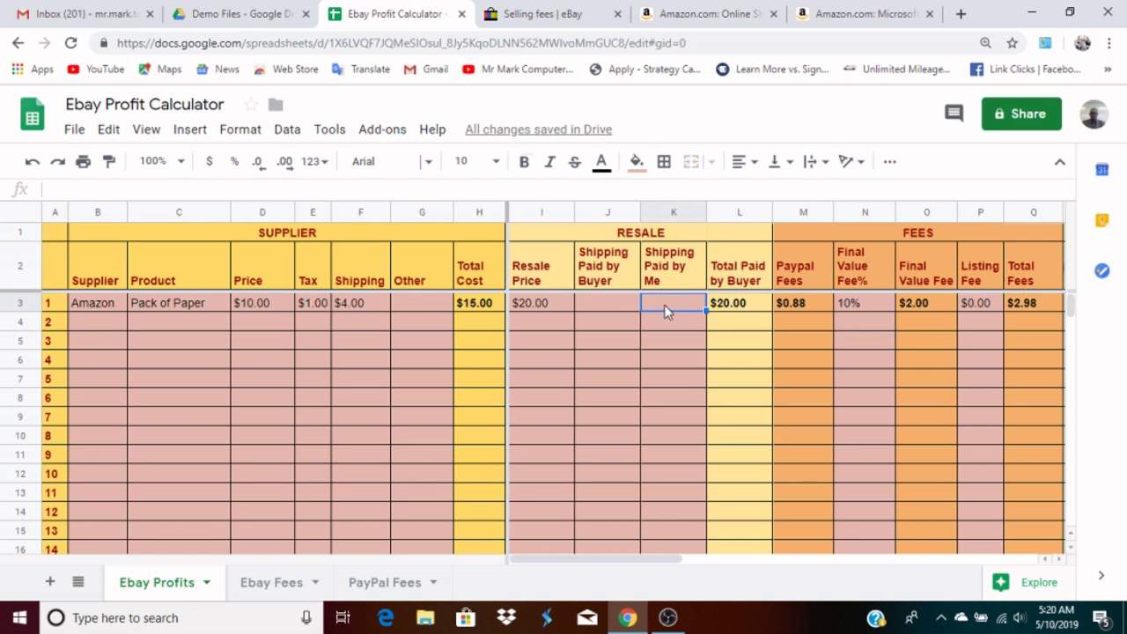
pyautogui.press('Right')
pyautogui.press('Right')
pyautogui.press('Right')
pyautogui.press('Right')
pyautogui.press('Right')
pyautogui.press('Right')
pyautogui.press('Right')
pyautogui.press('Right')
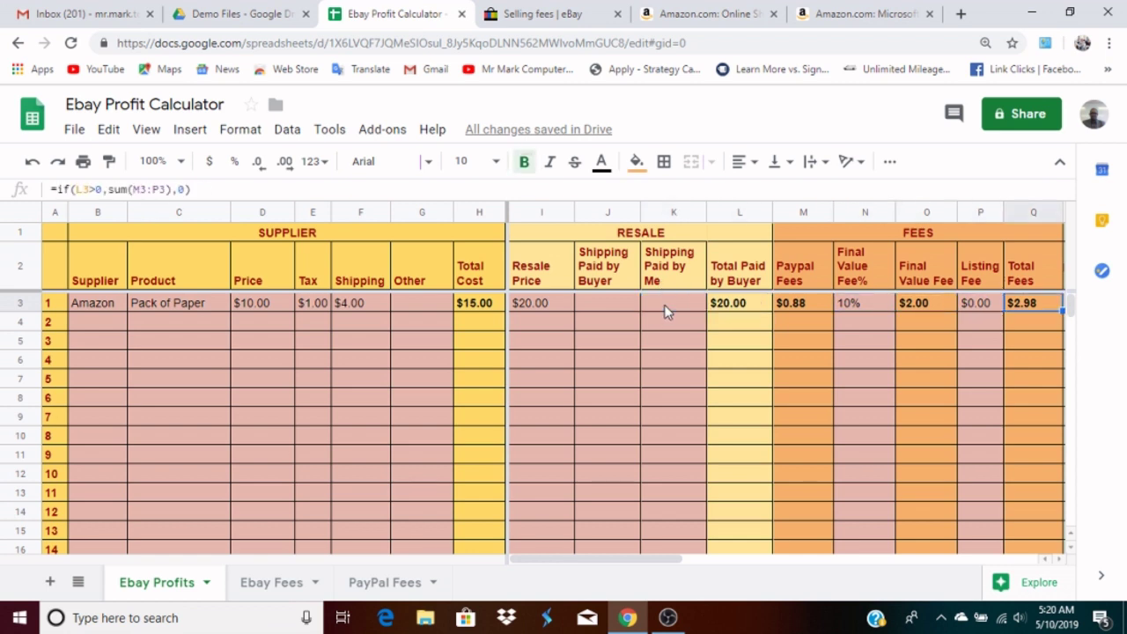
pyautogui.press('Right')
pyautogui.press('Left')
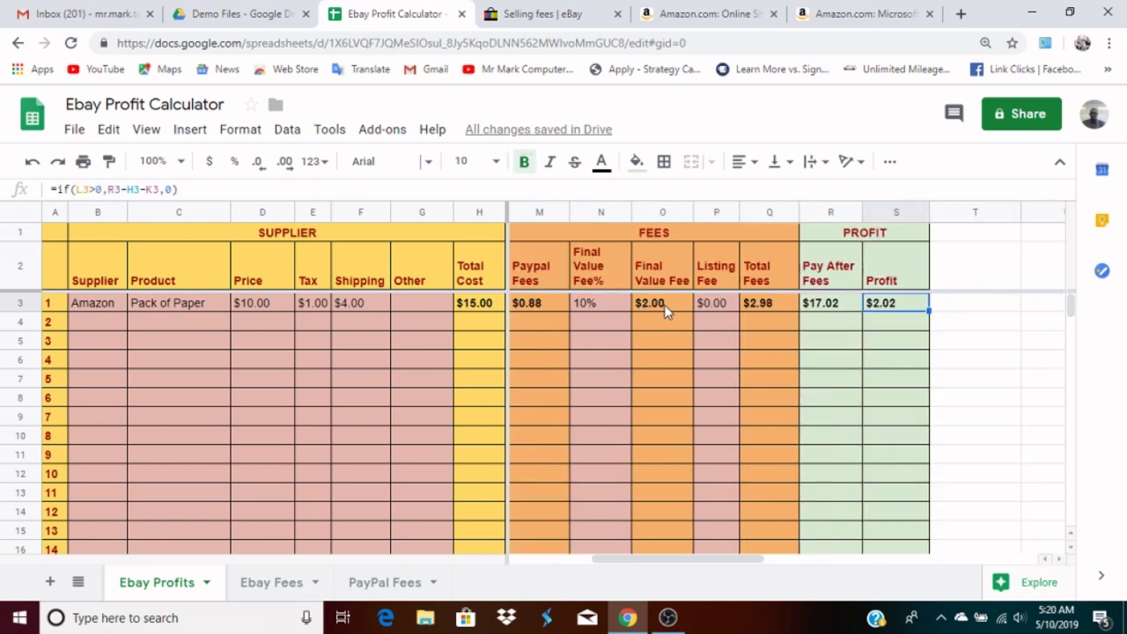
pyautogui.press('Left')
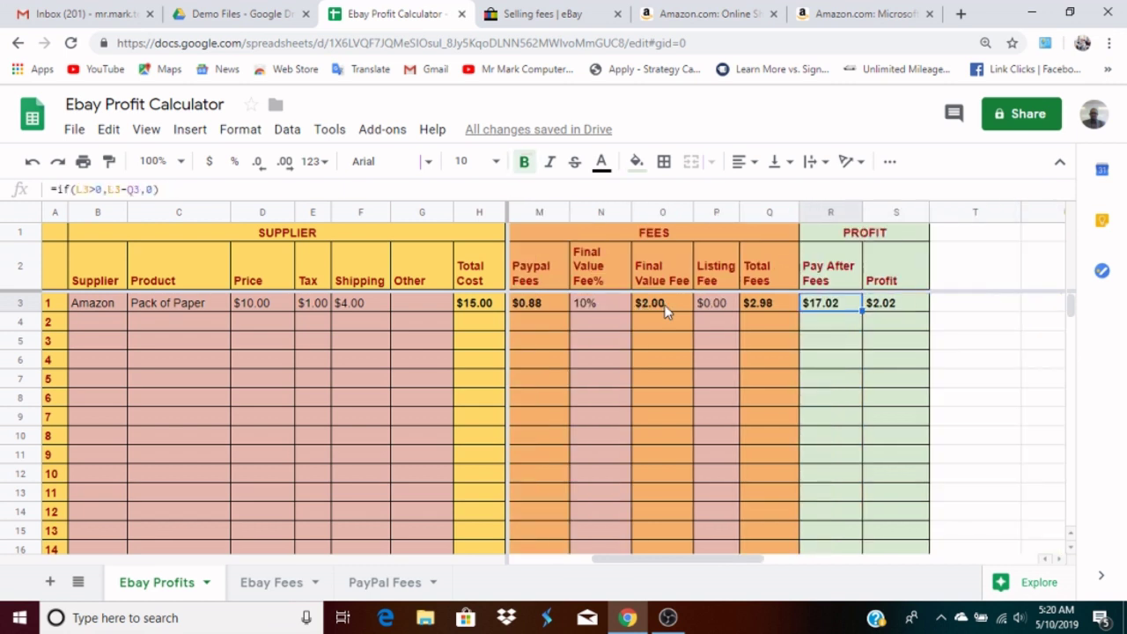
# Set Shipping Paid by Me for the Pack of Paper to 3.
pyautogui.press('Left')
pyautogui.press('Left')
pyautogui.press('Left')
pyautogui.press('Left')
pyautogui.press('Left')
pyautogui.press('Left')
pyautogui.press('Left')
pyautogui.press('Left')
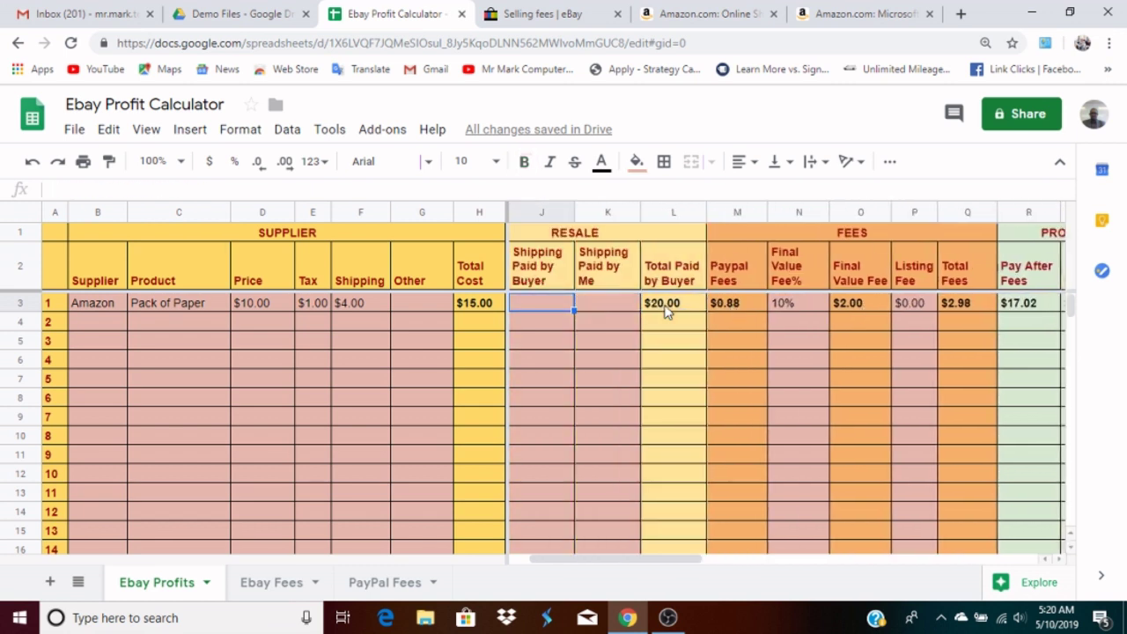
pyautogui.press('Right')
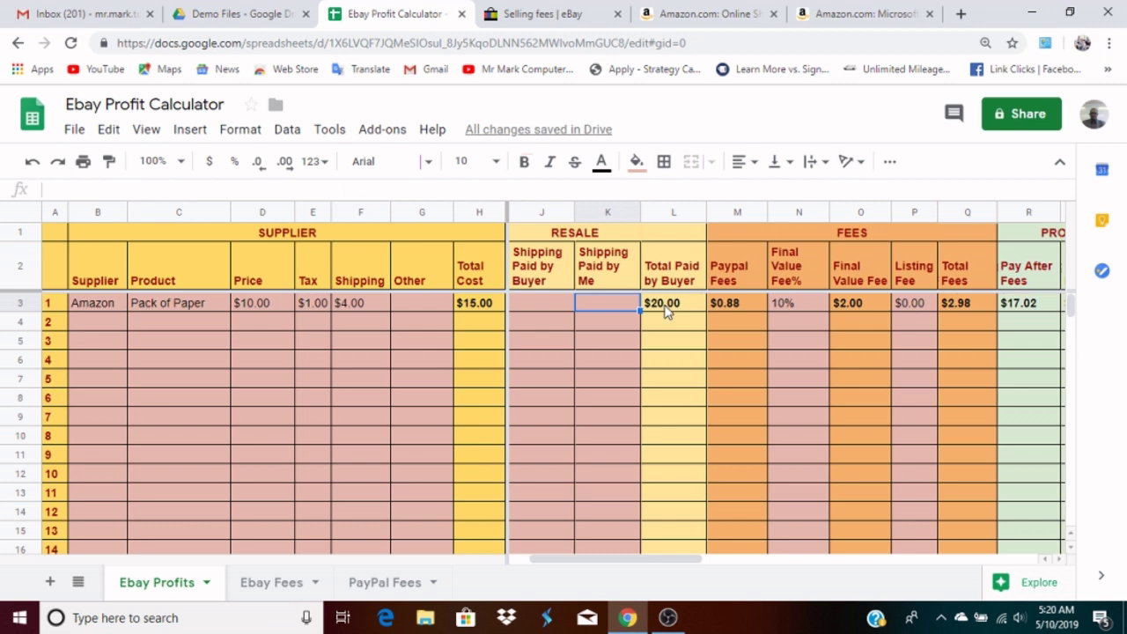
pyautogui.write('3')
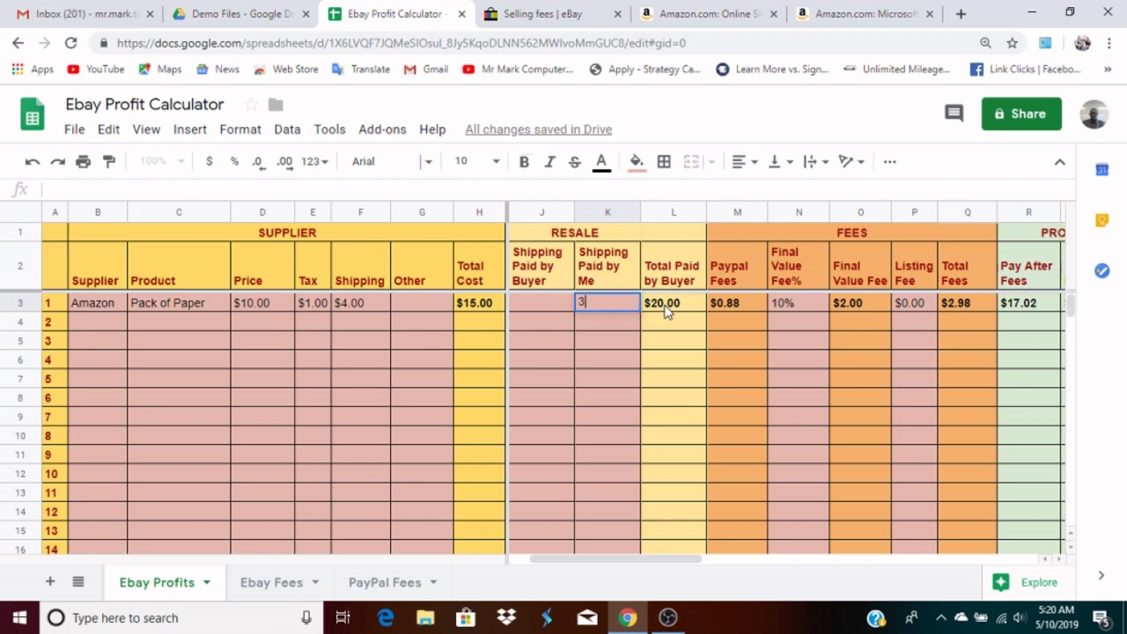
pyautogui.press('Return')
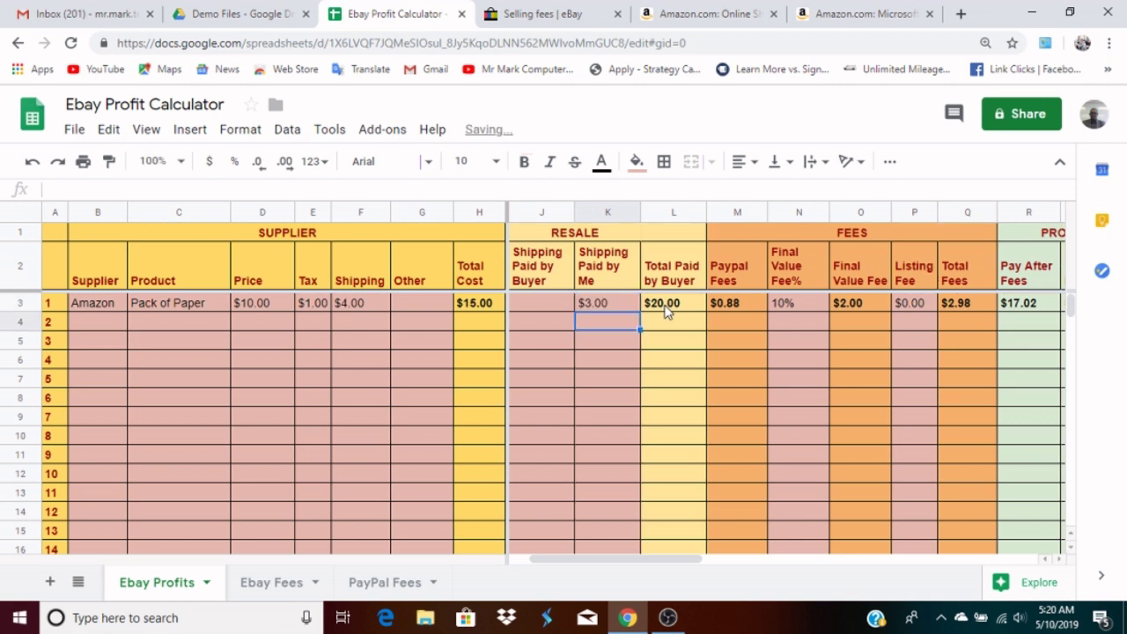
# Check how the seller-paid shipping affects the Profit and Pay After Fees cells in row 3.
pyautogui.press('Up')
pyautogui.press('Right')
pyautogui.press('Right')
pyautogui.press('Right')
pyautogui.press('Right')
pyautogui.press('Right')
pyautogui.press('Right')
pyautogui.press('Right')
pyautogui.press('Right')
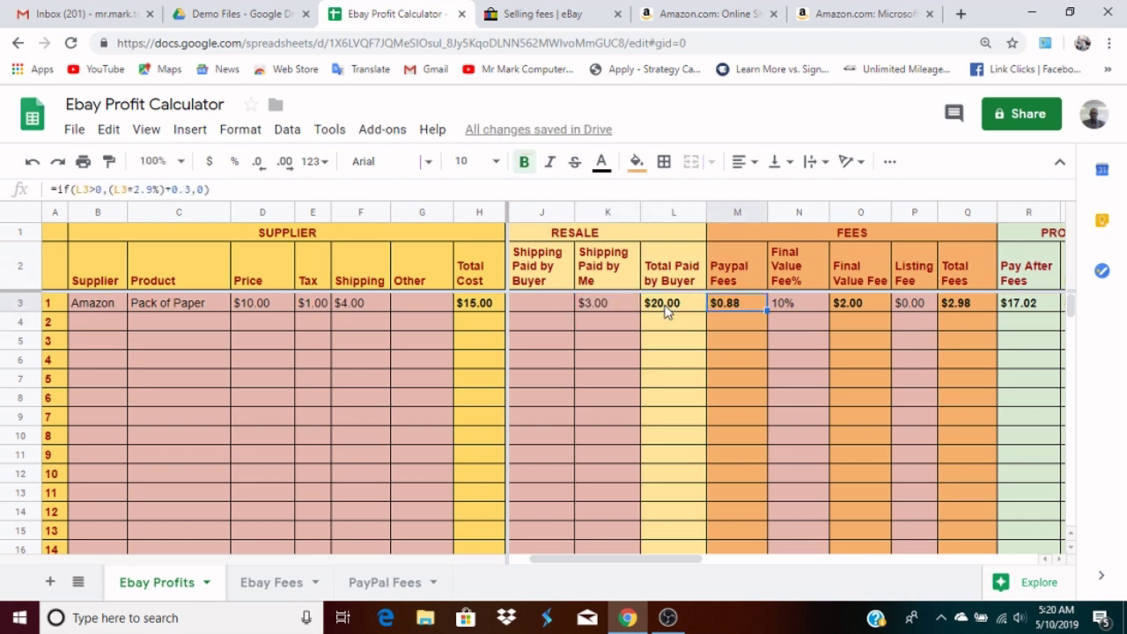
pyautogui.press('Right')
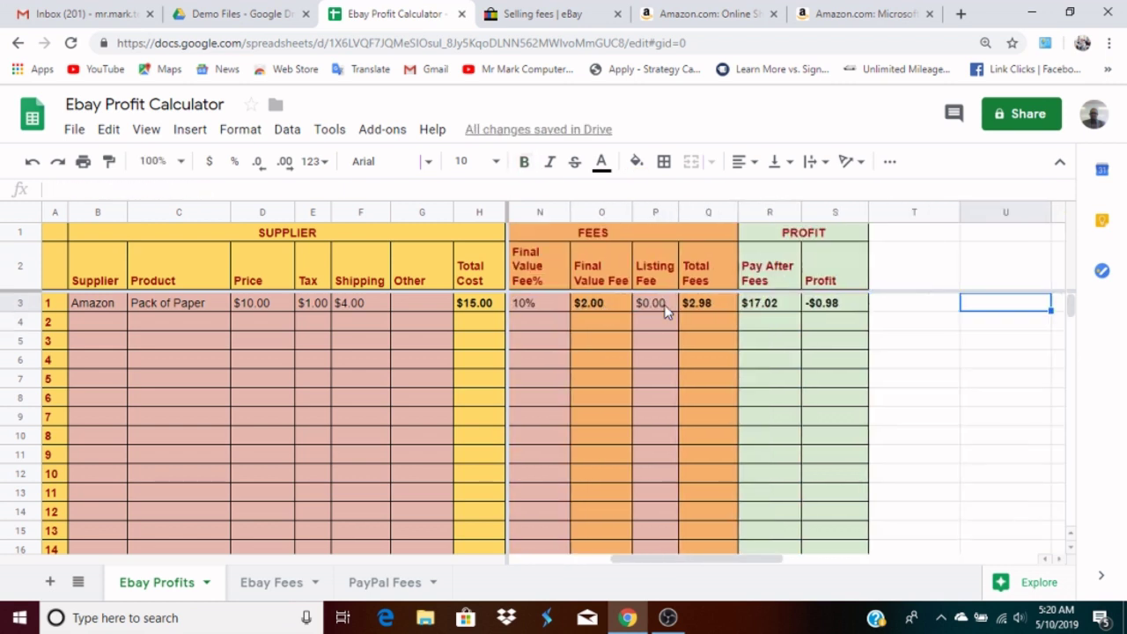
pyautogui.press('Left')
pyautogui.press('Left')
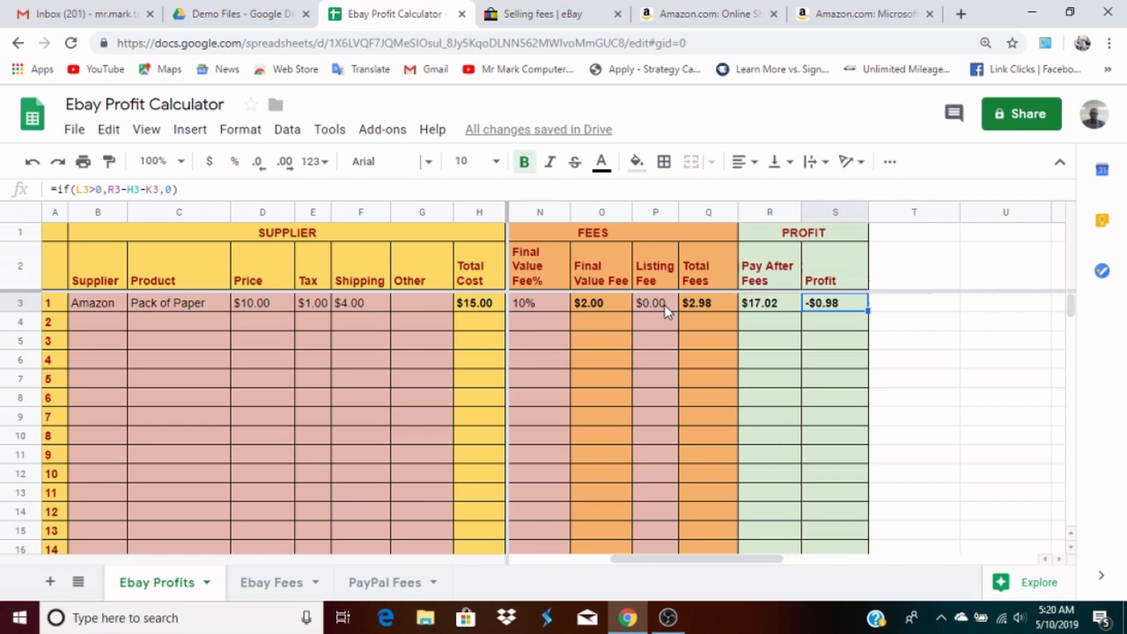
pyautogui.press('Left')
pyautogui.press('Right')
pyautogui.press('Left')
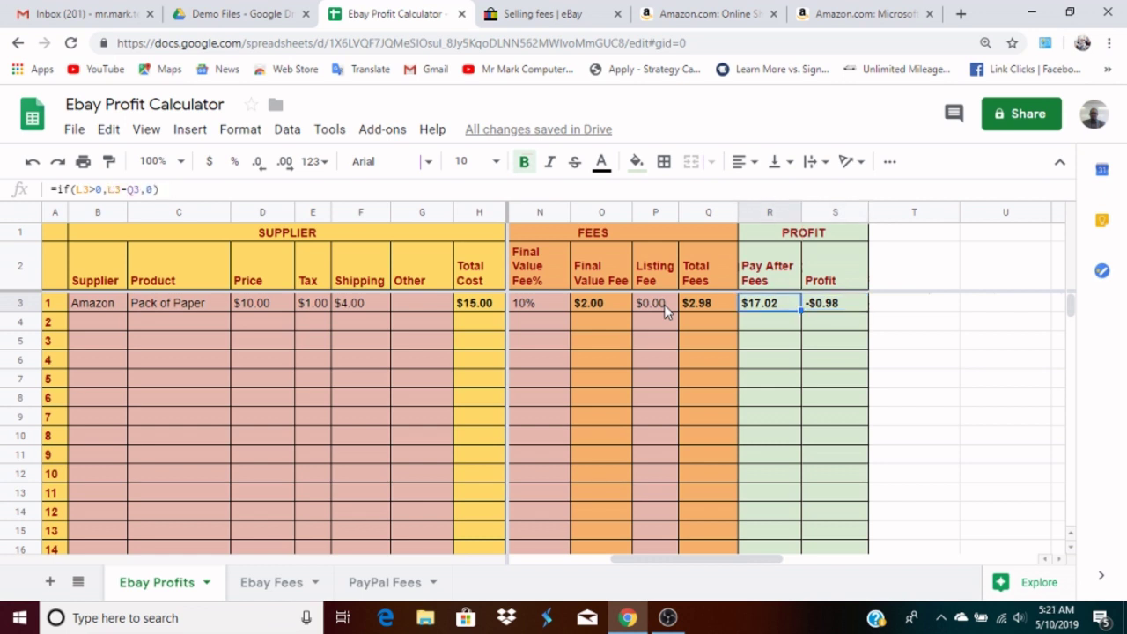
# Trace the Profit calculation in row 3 back to the Total Cost and Shipping Paid by Me cells.
pyautogui.press('Left')
pyautogui.press('Left')
pyautogui.press('Left')
pyautogui.press('Left')
pyautogui.press('Left')
pyautogui.press('Left')
pyautogui.press('Left')
pyautogui.press('Left')
pyautogui.press('Left')
pyautogui.press('Left')
pyautogui.press('Left')
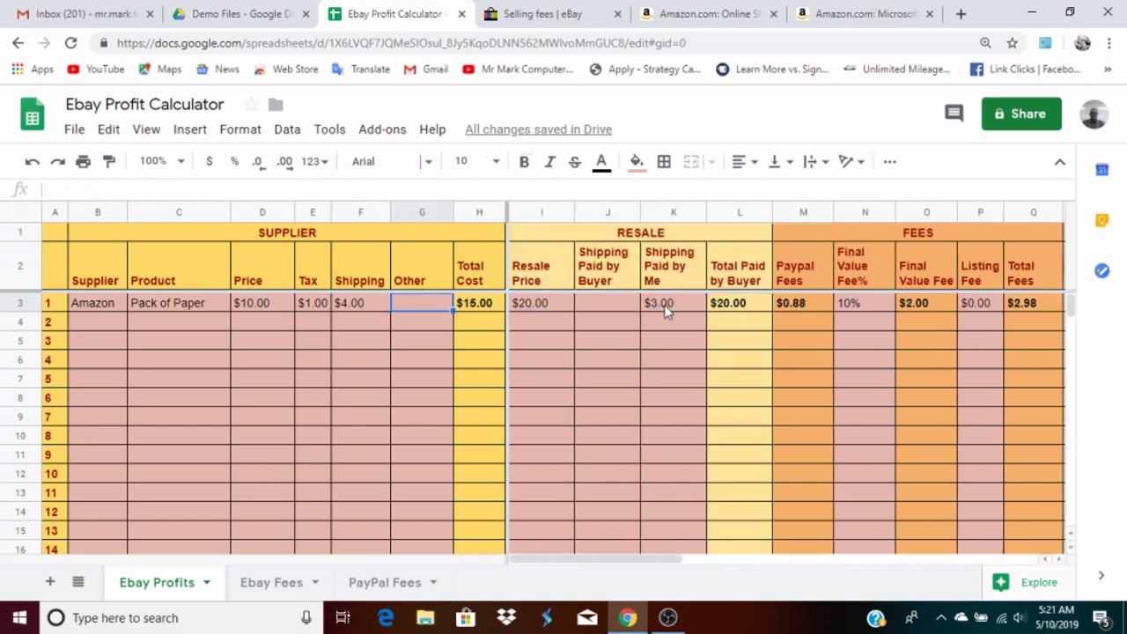
pyautogui.press('Right')
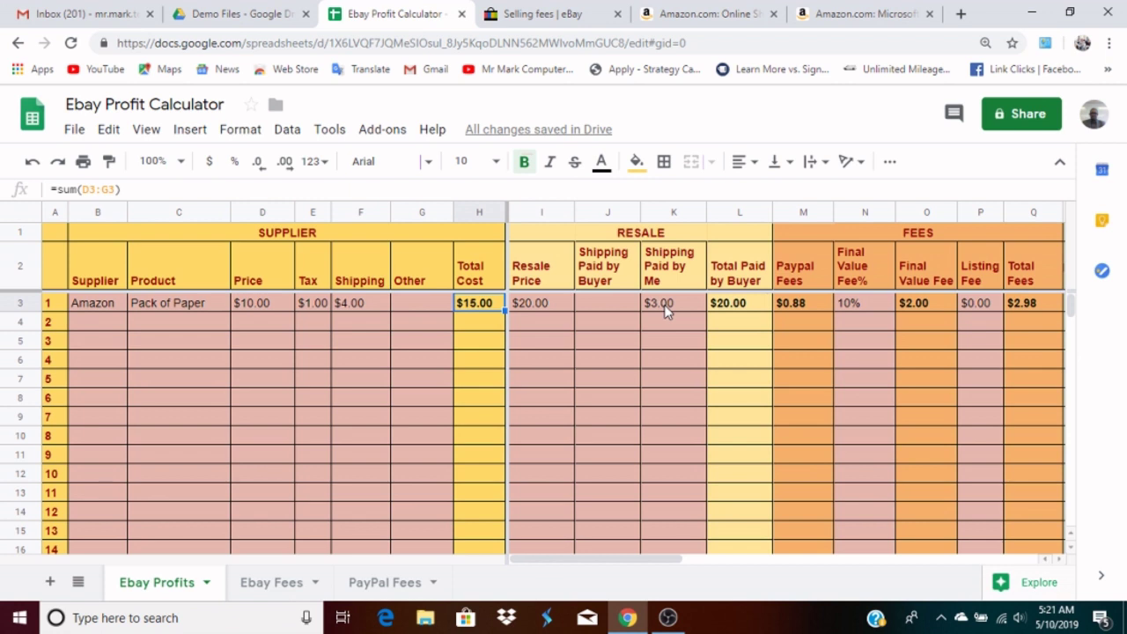
pyautogui.press('Right')
pyautogui.press('Right')
pyautogui.press('Right')
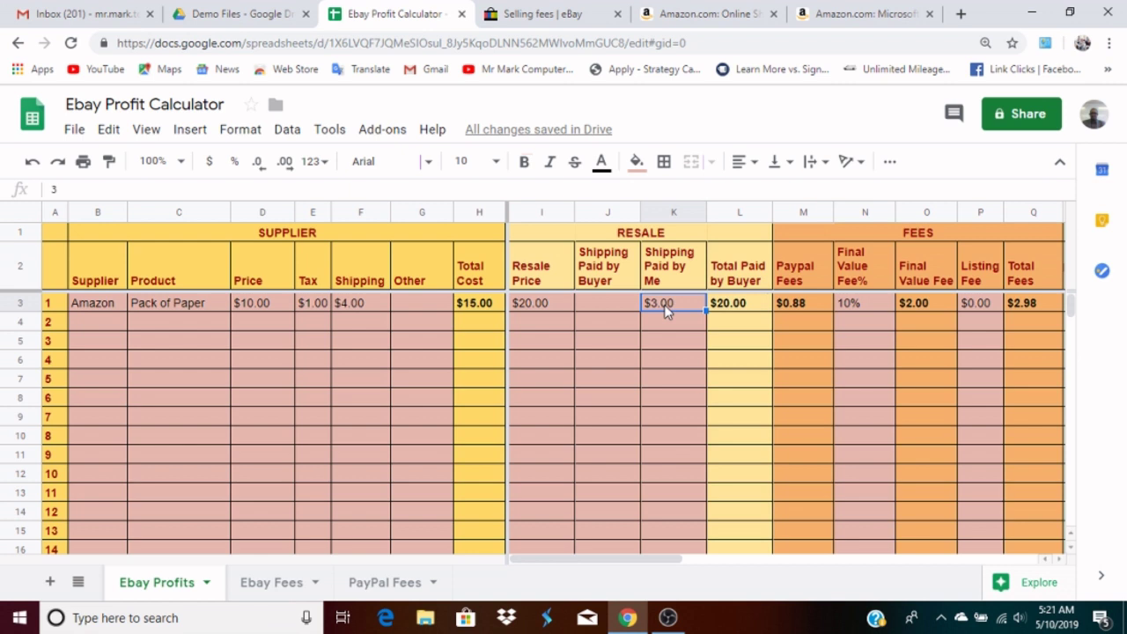
# Compare the Resale Price with the Shipping Paid by Me for the Pack of Paper.
pyautogui.press('Left')
pyautogui.press('Left')
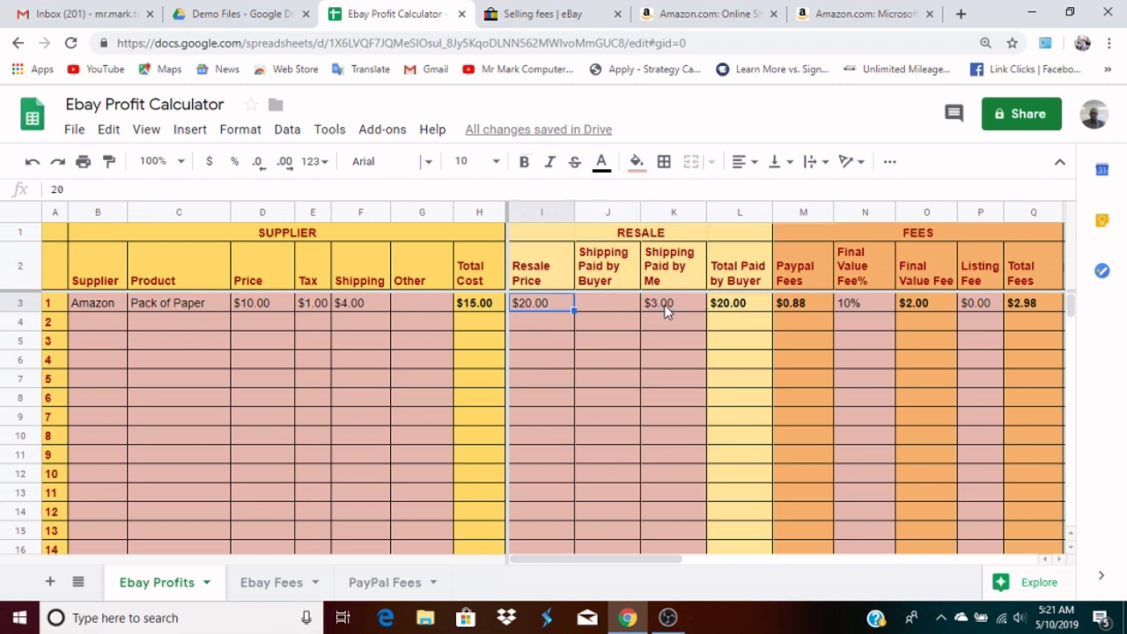
pyautogui.press('Right')
pyautogui.press('Right')
pyautogui.press('Left')
pyautogui.press('Left')
pyautogui.press('Right')
pyautogui.press('Right')
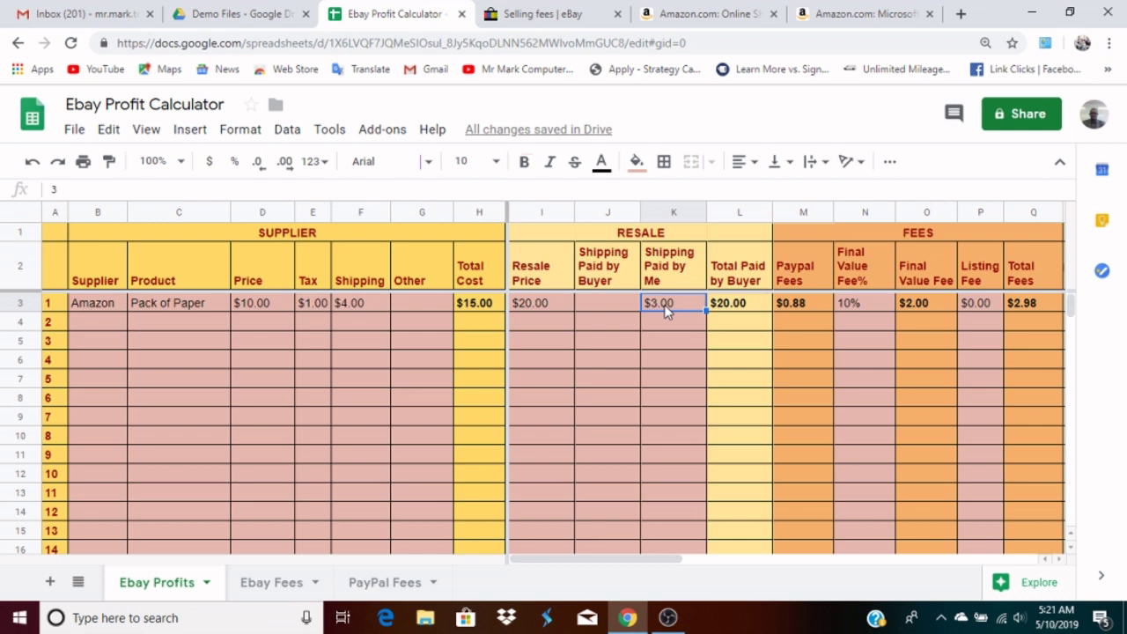
# Clear Shipping Paid by Me for the Pack of Paper and set its Shipping Paid by Buyer to 3.
pyautogui.press('Delete')
pyautogui.click(605, 305)
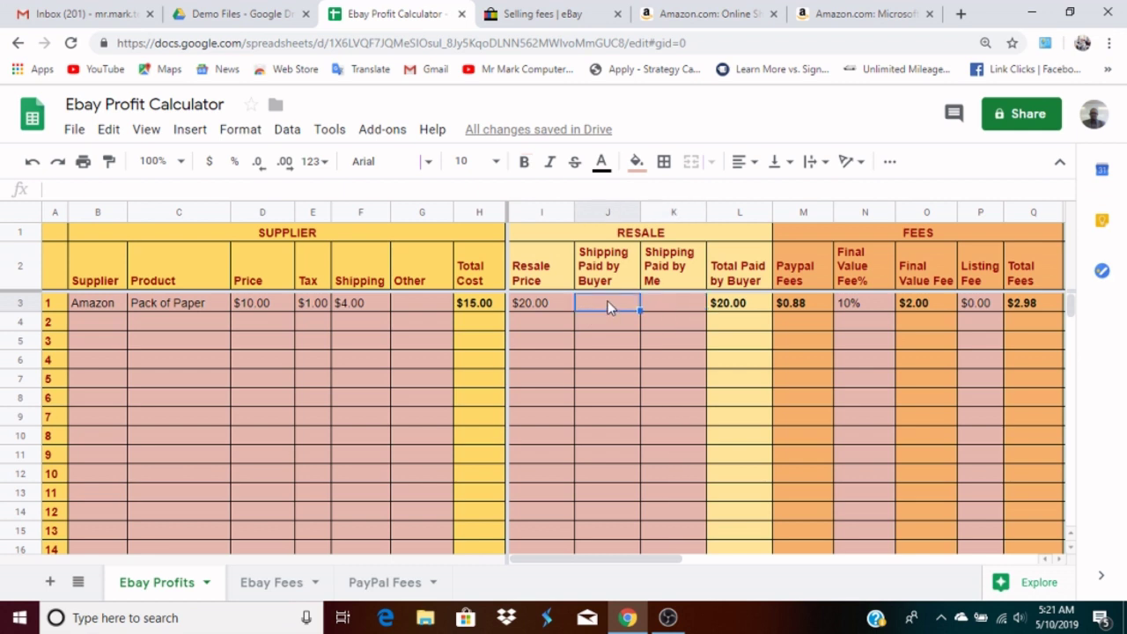
pyautogui.write('3')
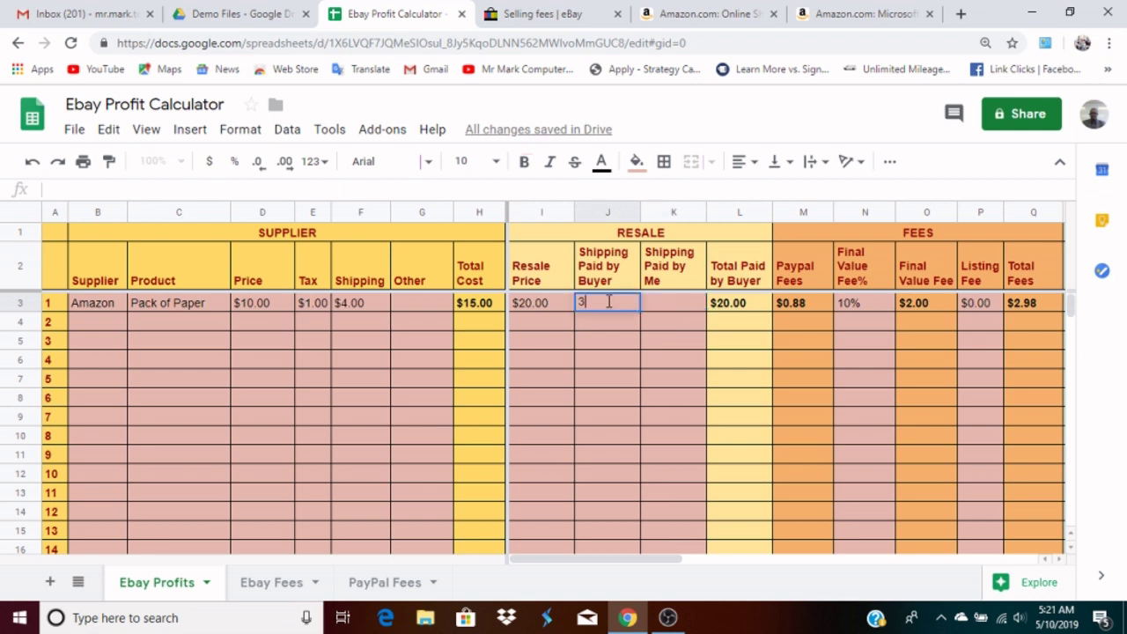
pyautogui.press('Return')
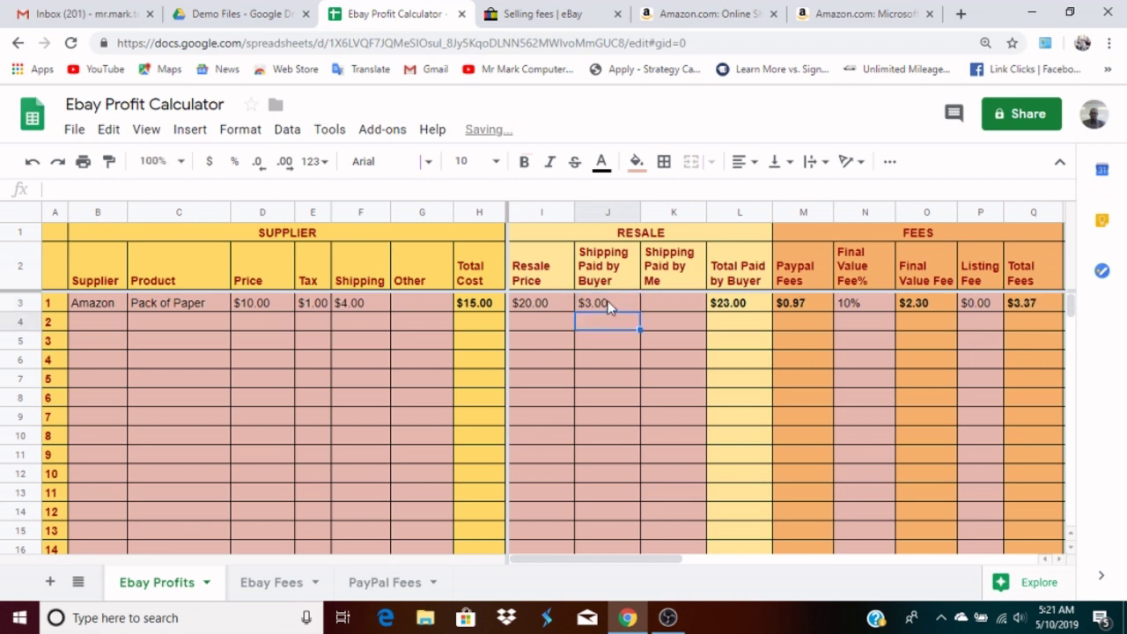
# Examine how Shipping Paid by Buyer feeds the Total Paid by Buyer and Paypal Fees formulas in row 3.
pyautogui.click(607, 305)
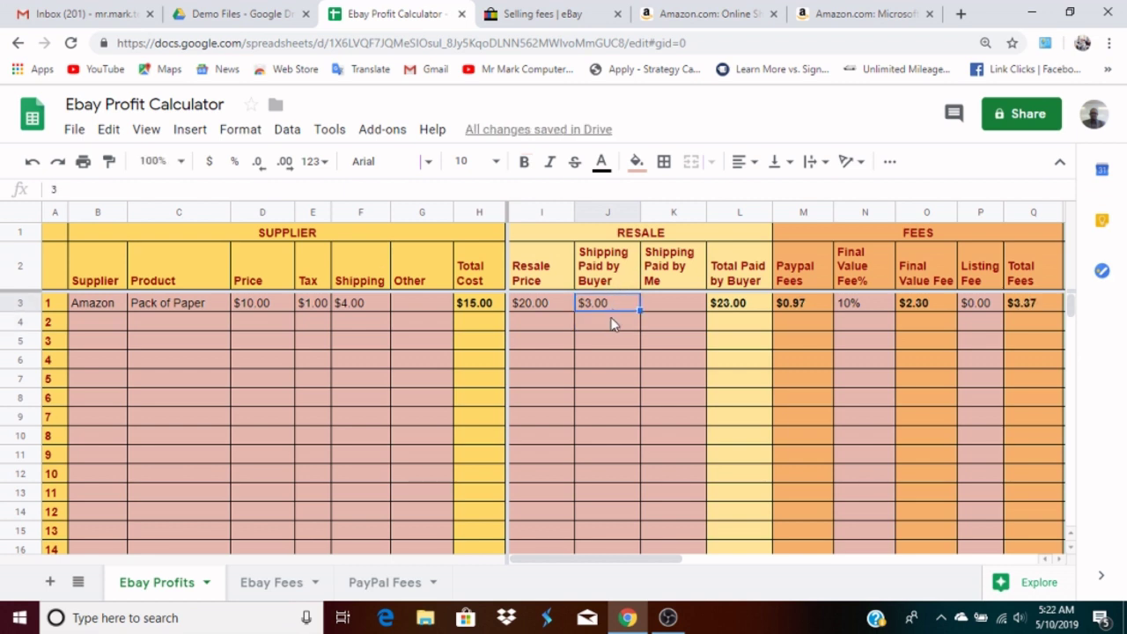
pyautogui.press('Right')
pyautogui.press('Right')
pyautogui.press('Right')
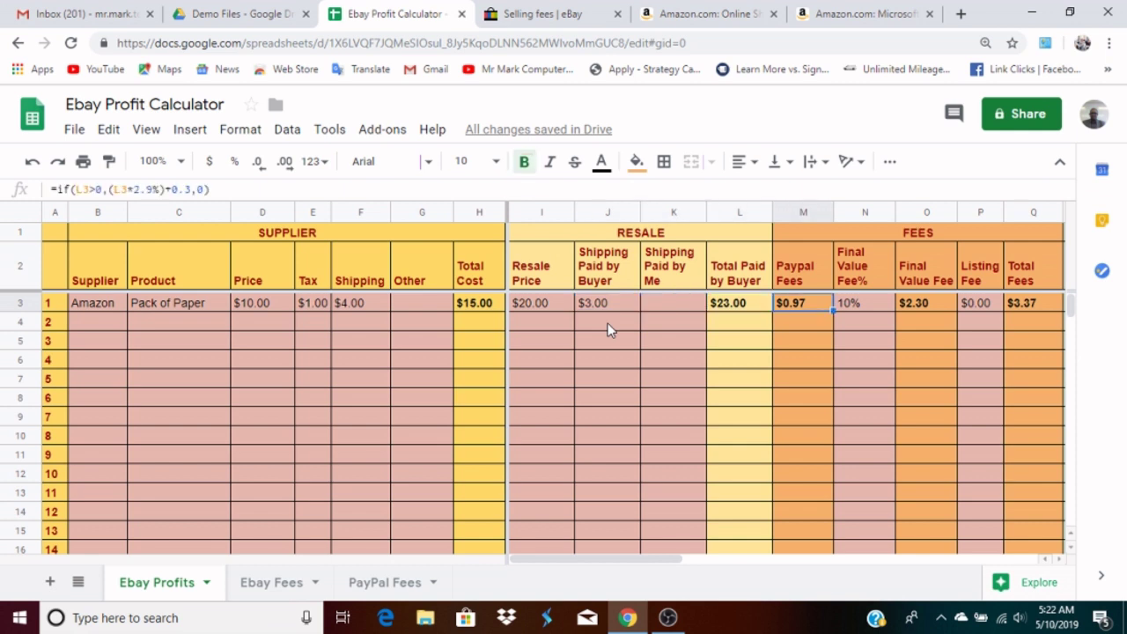
pyautogui.press('Left')
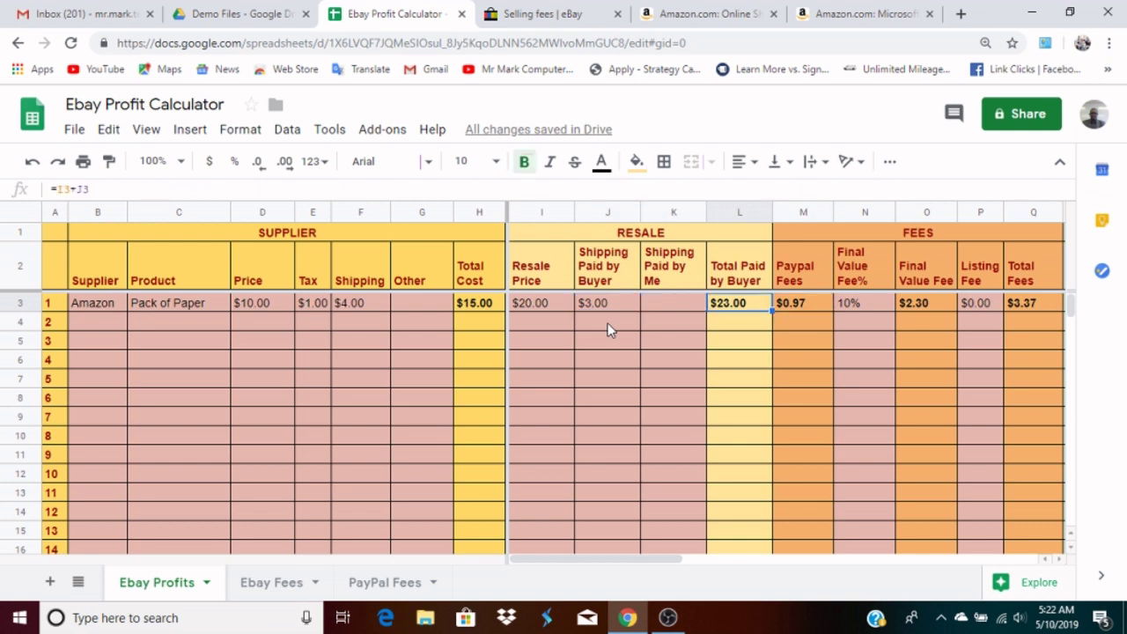
pyautogui.press('Right')
pyautogui.press('Left')
pyautogui.press('Right')
pyautogui.press('Right')
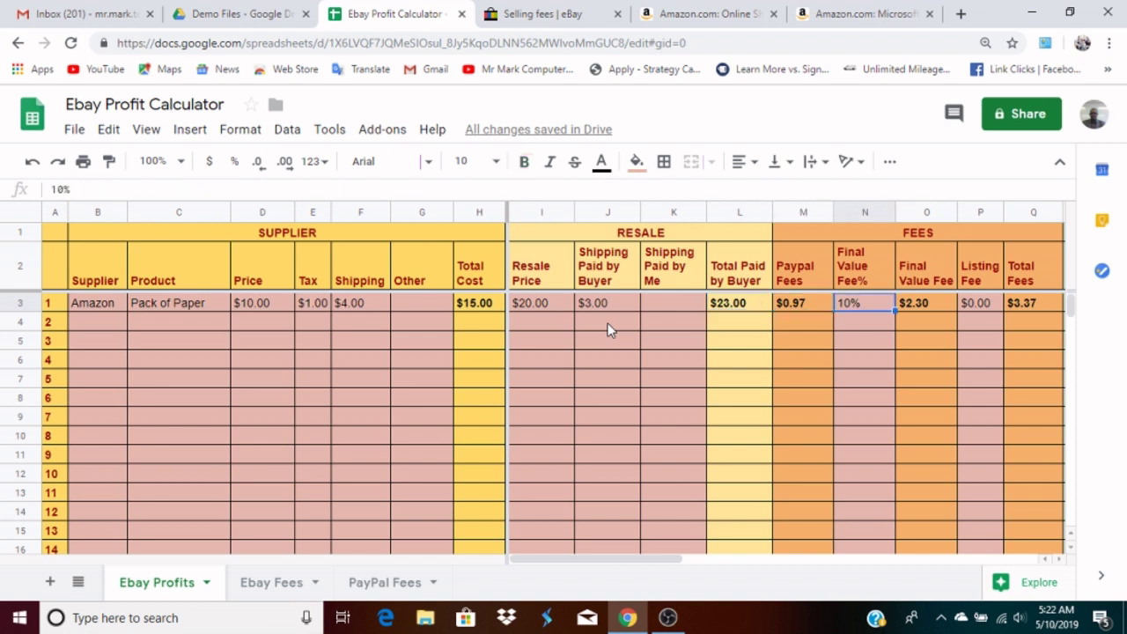
pyautogui.press('Left')
pyautogui.press('Left')
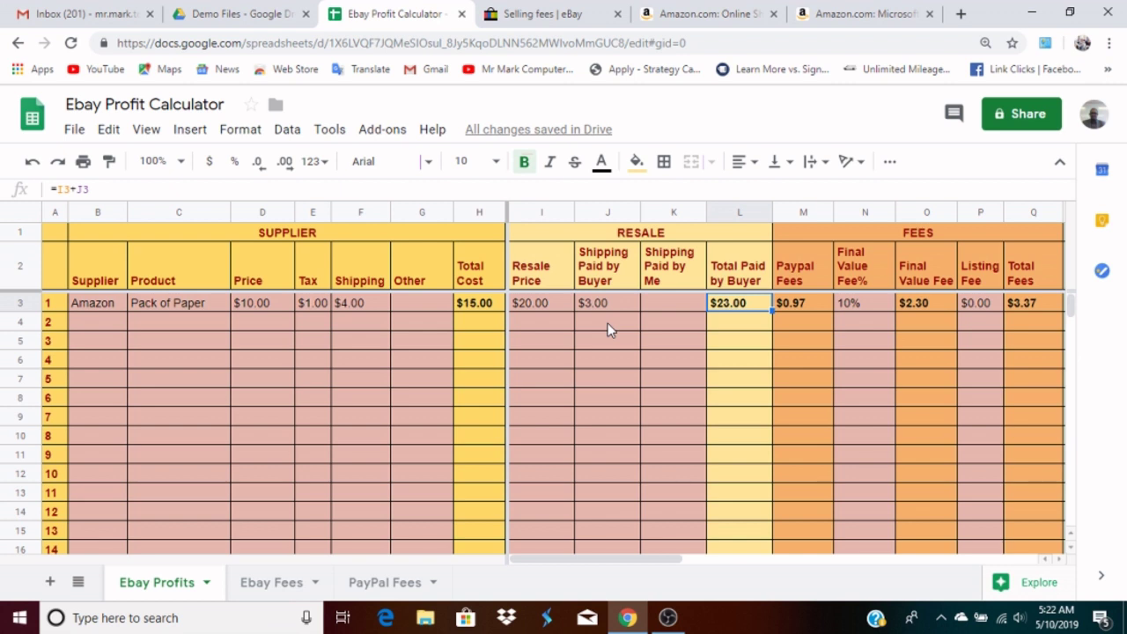
pyautogui.press('Right')
pyautogui.press('Right')
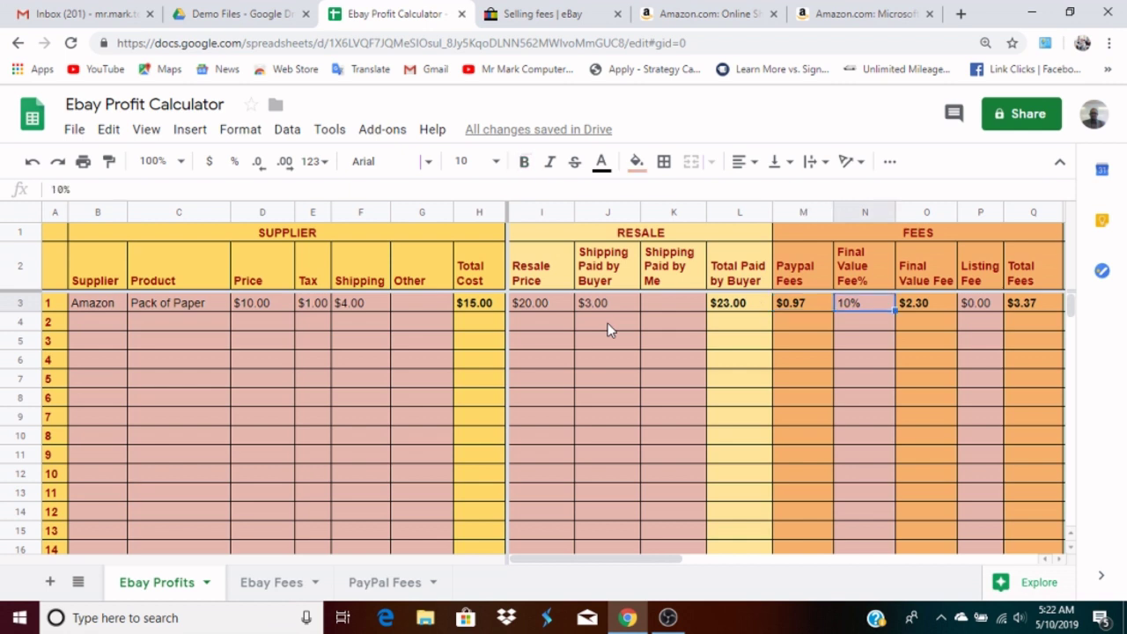
# Review the final value and listing fee cells in row 3 and the Total Fees formula that sums the fees.
pyautogui.press('Left')
pyautogui.press('Left')
pyautogui.press('Right')
pyautogui.press('Right')
pyautogui.press('Right')
pyautogui.press('Right')
pyautogui.press('Right')
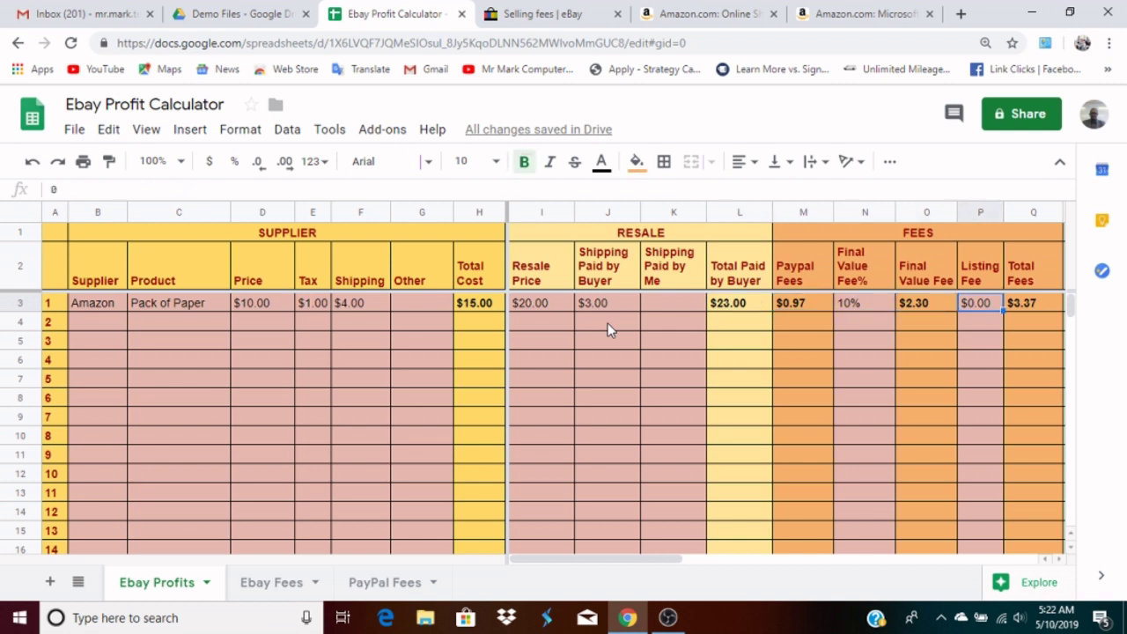
pyautogui.press('Left')
pyautogui.press('Left')
pyautogui.press('Left')
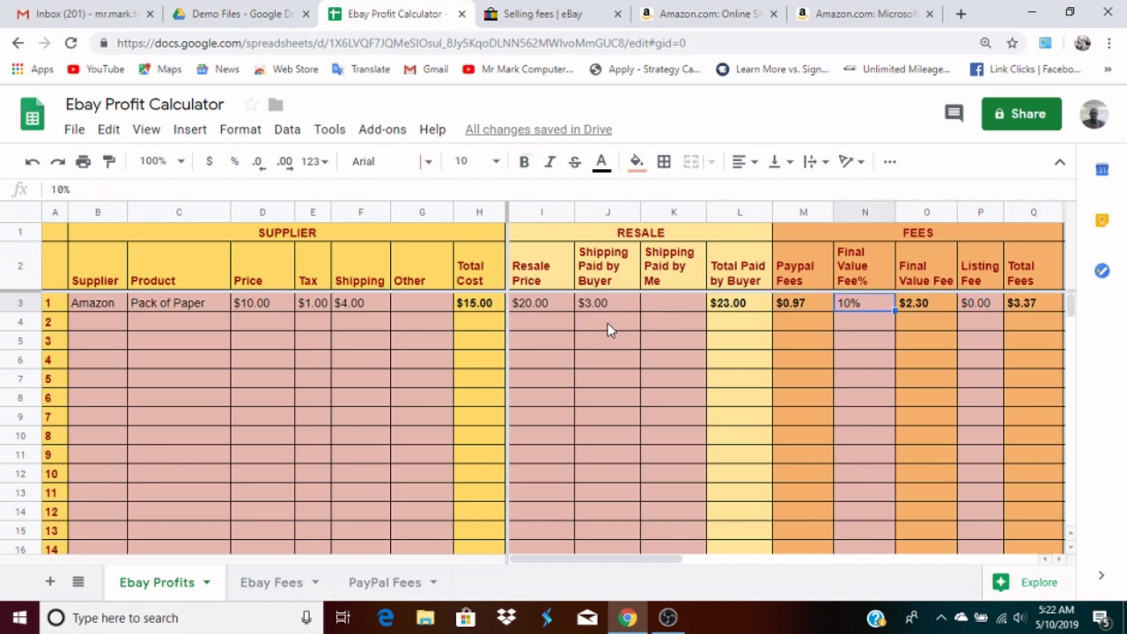
pyautogui.press('Right')
pyautogui.press('Right')
pyautogui.press('Right')
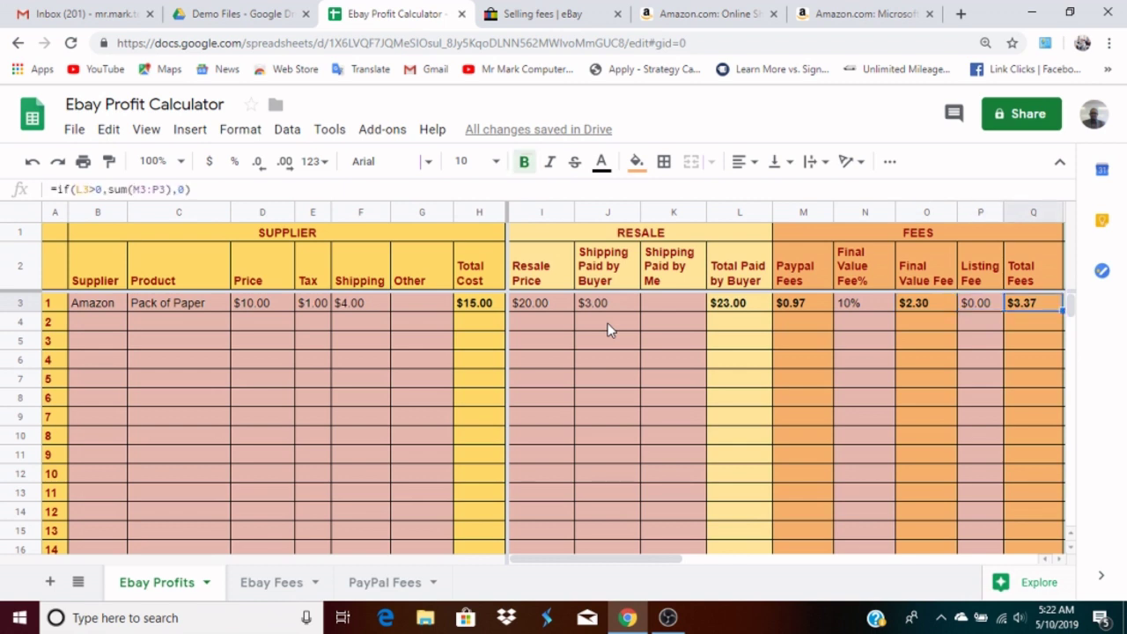
# Check the Pay After Fees and Profit formulas in row 3 against the fee cells with buyer-paid shipping included.
pyautogui.press('Right')
pyautogui.press('Right')
pyautogui.press('Right')
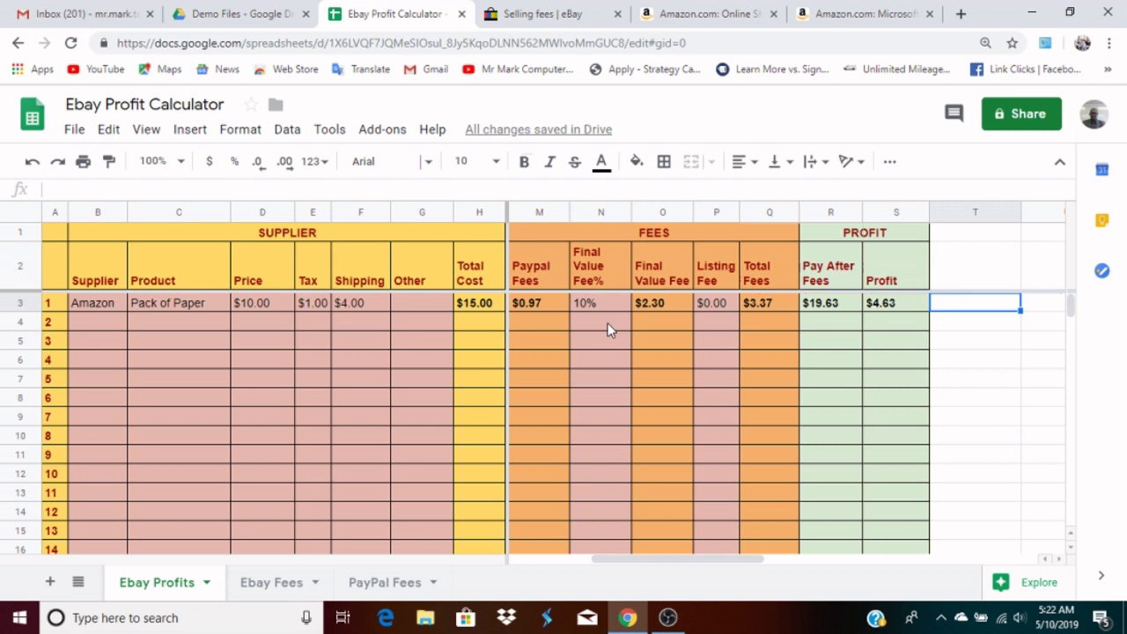
pyautogui.press('Left')
pyautogui.press('Left')
pyautogui.press('Left')
pyautogui.press('Left')
pyautogui.press('Left')
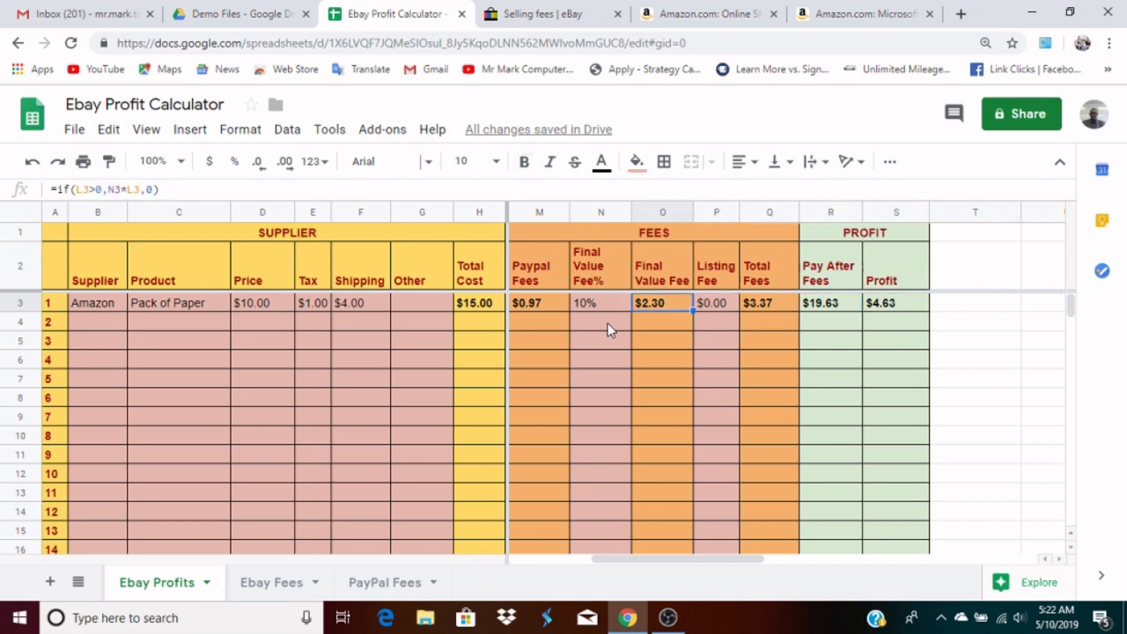
pyautogui.press('Right')
pyautogui.press('Right')
pyautogui.press('Right')
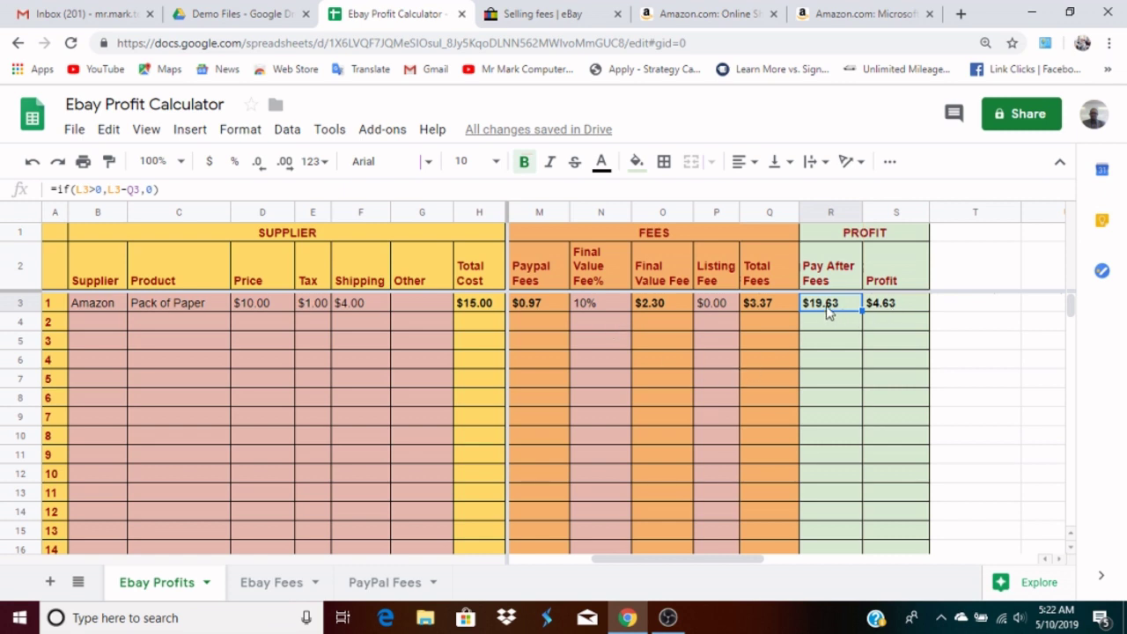
pyautogui.click(894, 310)
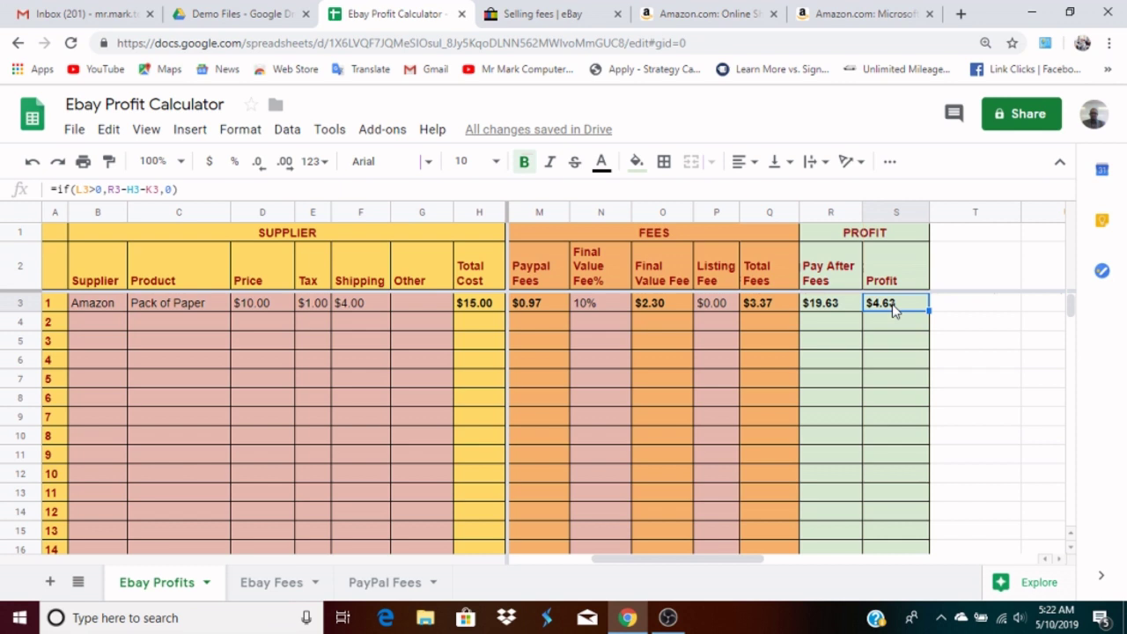
# Go back along row 3 from Profit and compare the Resale Price, Shipping Paid by Buyer and Shipping Paid by Me cells.
pyautogui.press('Left')
pyautogui.press('Left')
pyautogui.press('Left')
pyautogui.press('Left')
pyautogui.press('Left')
pyautogui.press('Left')
pyautogui.press('Left')
pyautogui.press('Left')
pyautogui.press('Left')
pyautogui.press('Left')
pyautogui.press('Left')
pyautogui.press('Left')
pyautogui.press('Left')
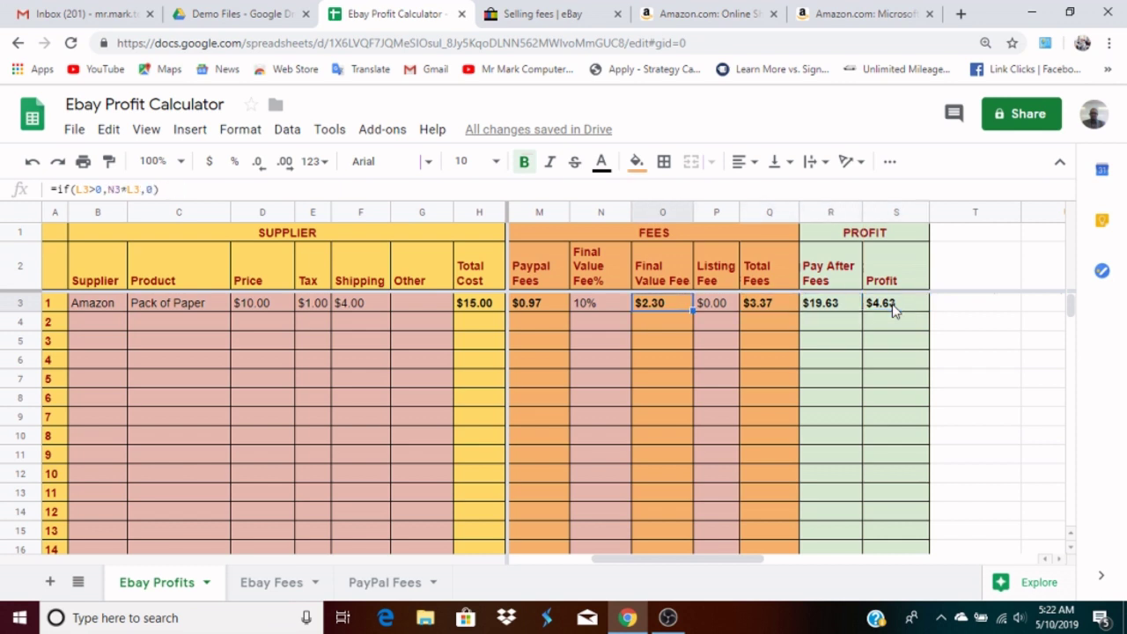
pyautogui.press('Right')
pyautogui.press('Right')
pyautogui.press('Right')
pyautogui.press('Right')
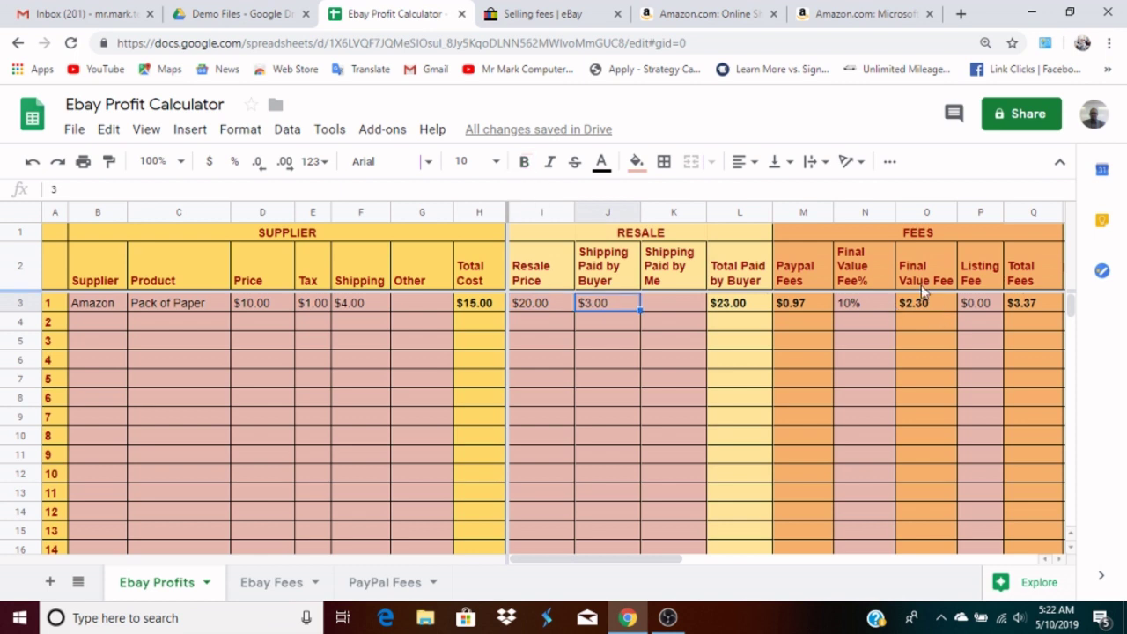
pyautogui.click(549, 303)
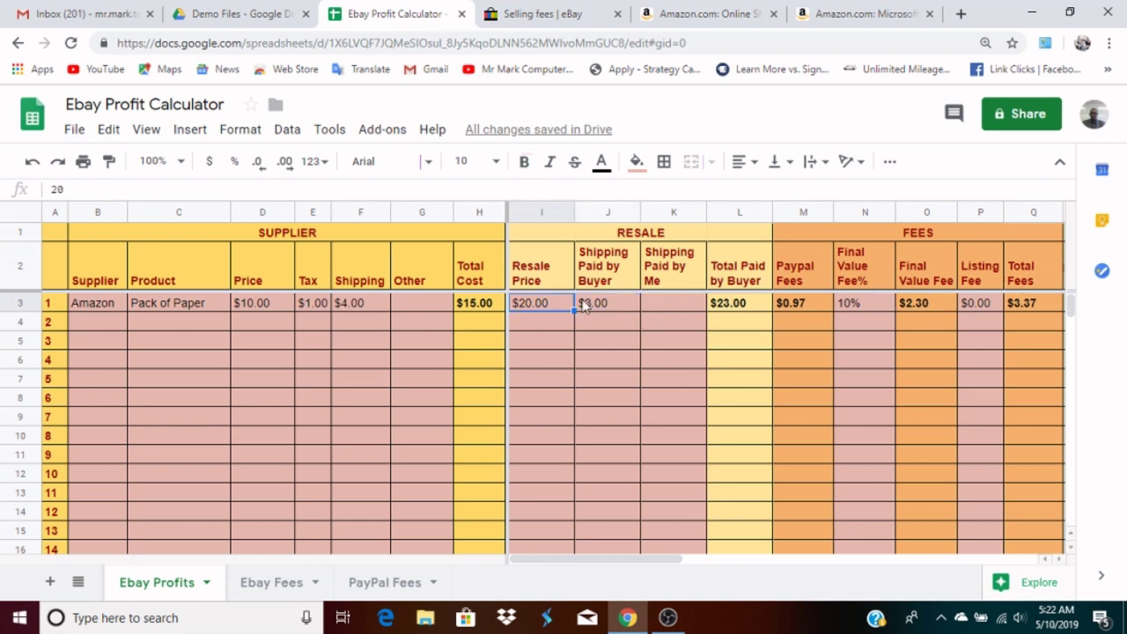
pyautogui.click(666, 298)
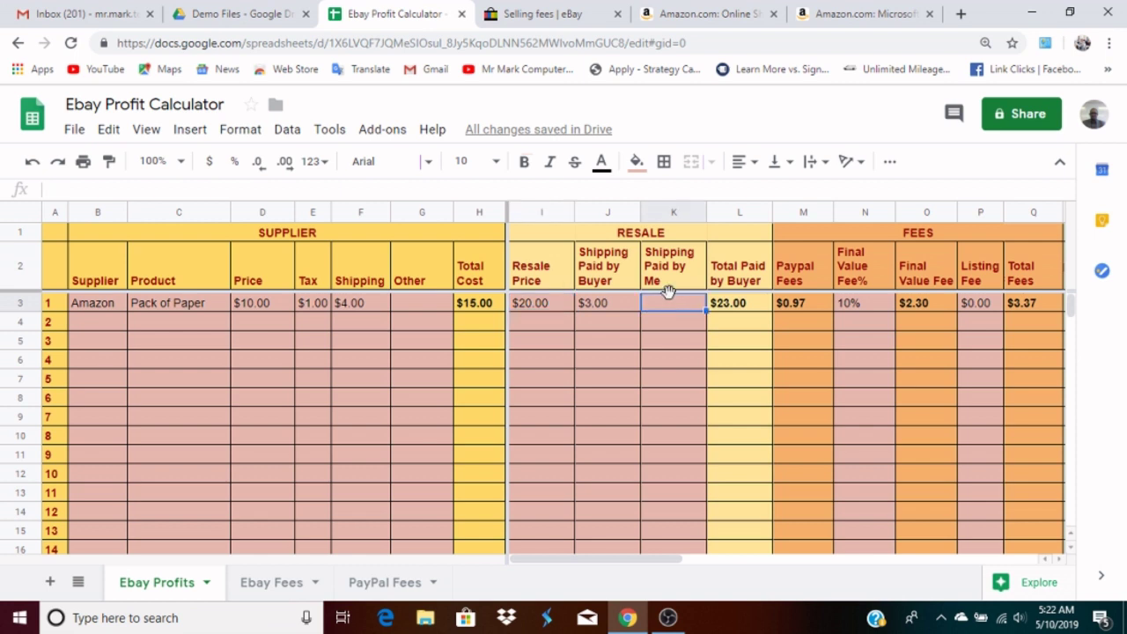
pyautogui.click(608, 303)
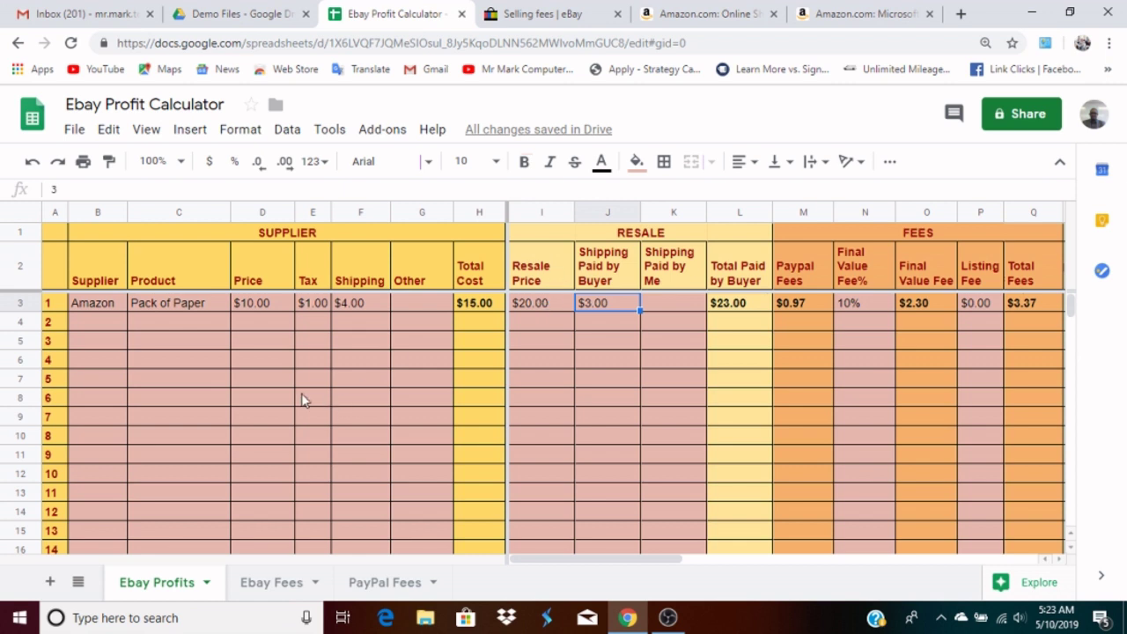
# Look down the Supplier column of the Ebay Profits sheet to find where the numbered product rows end.
pyautogui.scroll(-2, 310, 398)
pyautogui.scroll(2, 310, 398)
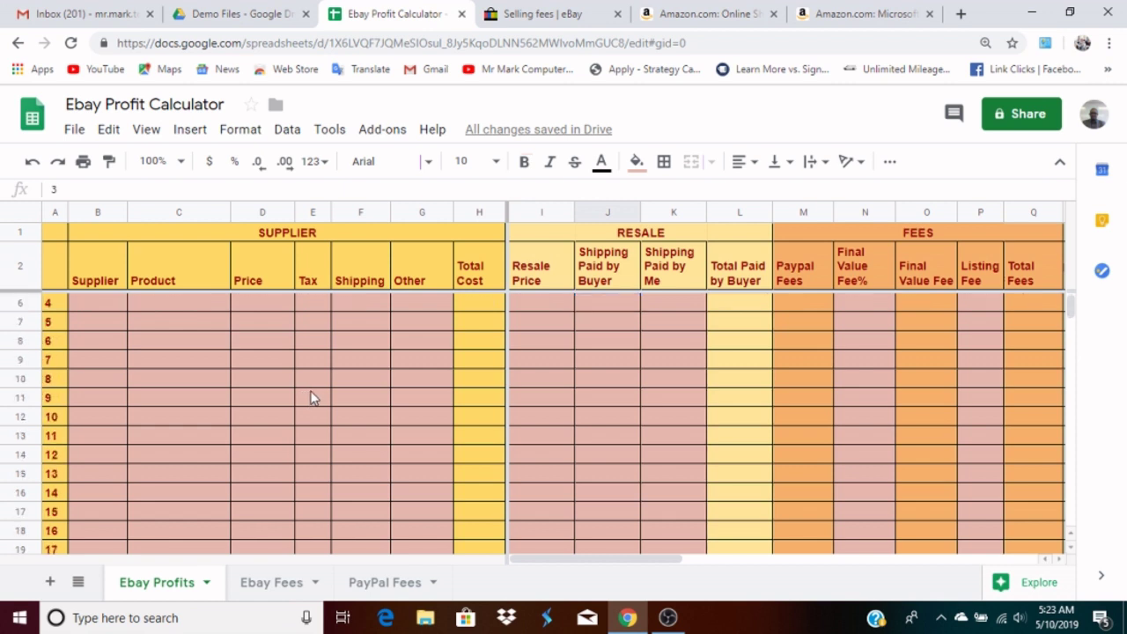
pyautogui.scroll(-4, 68, 321)
pyautogui.scroll(-5, 61, 322)
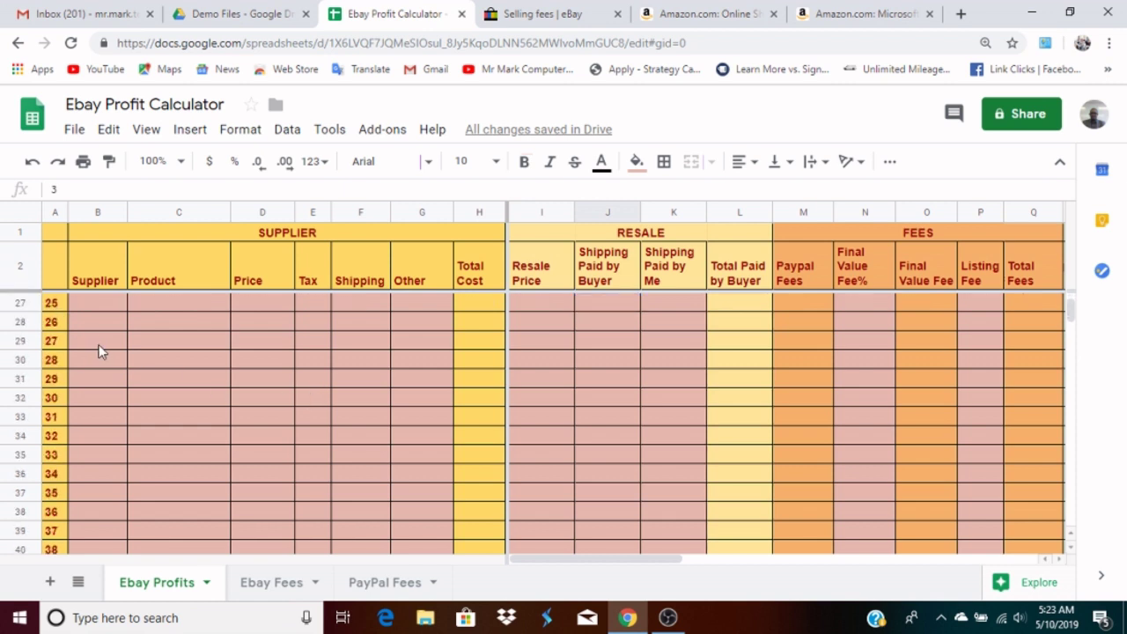
pyautogui.click(103, 304)
pyautogui.press('Down')
pyautogui.press('Down')
pyautogui.press('Down')
pyautogui.press('Down')
pyautogui.press('Down')
pyautogui.press('Down')
pyautogui.press('Down')
pyautogui.press('Down')
pyautogui.press('Down')
pyautogui.press('Down')
pyautogui.press('Down')
pyautogui.press('Down')
pyautogui.press('Down')
pyautogui.press('Down')
pyautogui.press('Down')
pyautogui.press('Down')
pyautogui.press('Down')
pyautogui.press('Down')
pyautogui.press('Down')
pyautogui.press('Down')
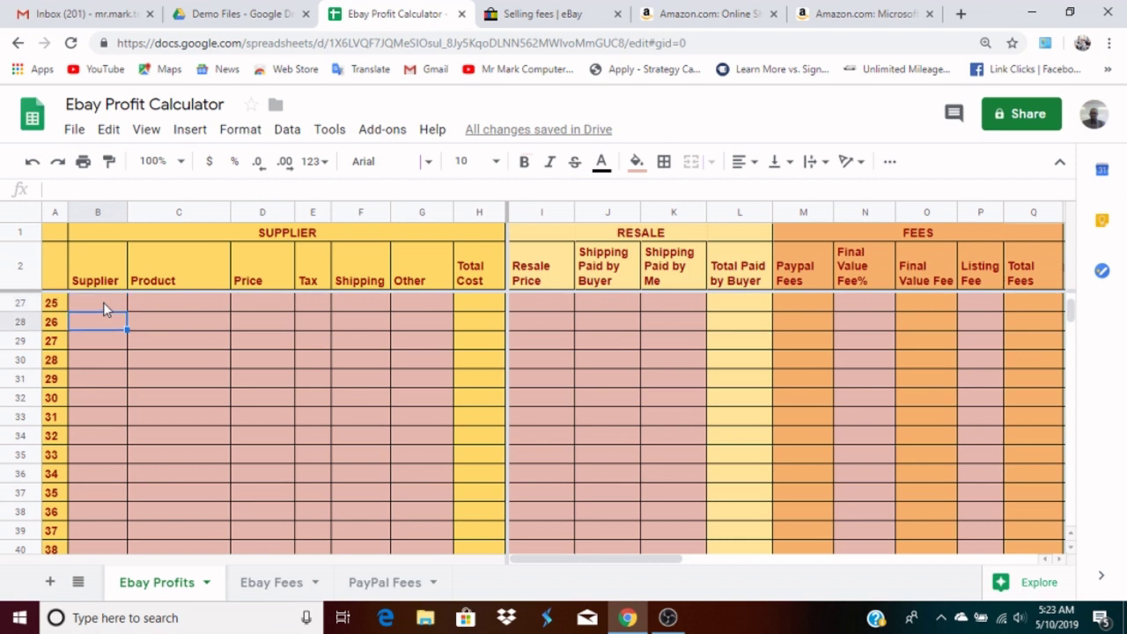
pyautogui.press('Down')
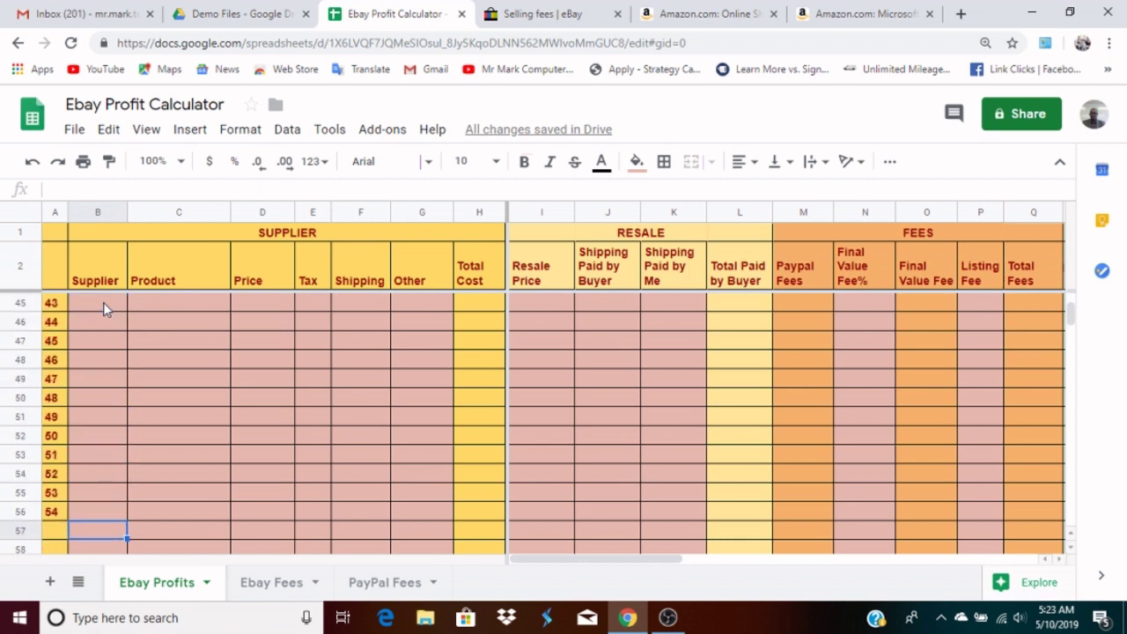
pyautogui.press('Up')
pyautogui.press('Up')
pyautogui.press('Up')
pyautogui.press('Up')
pyautogui.press('Up')
pyautogui.press('Down')
pyautogui.press('Down')
pyautogui.press('Down')
pyautogui.press('Down')
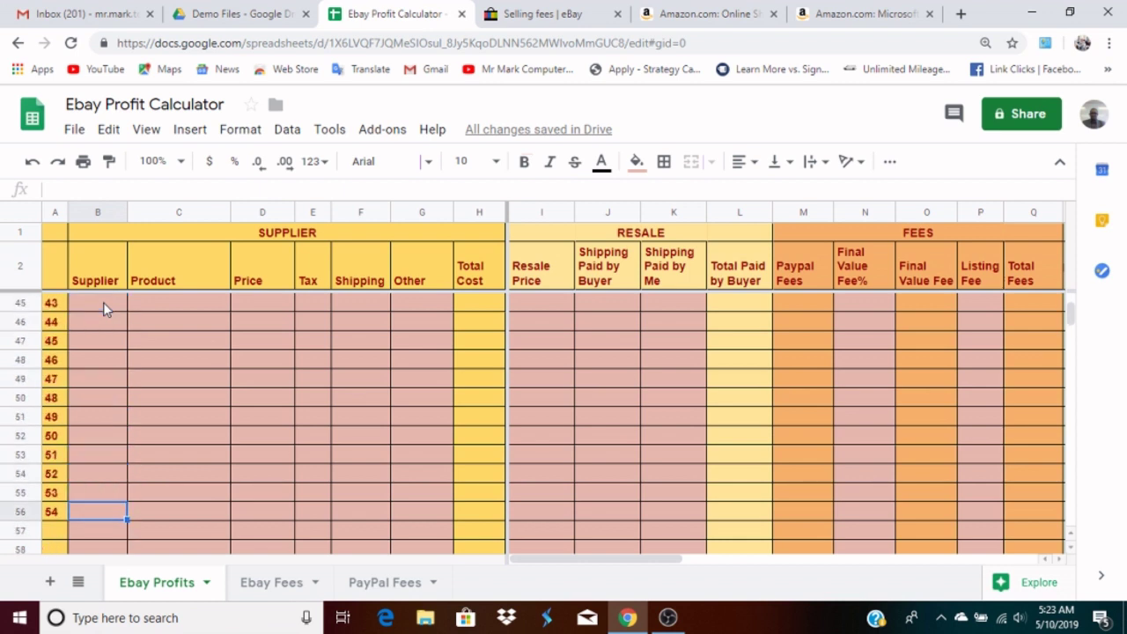
pyautogui.press('Up')
pyautogui.press('Up')
pyautogui.press('Up')
pyautogui.press('Up')
pyautogui.press('Up')
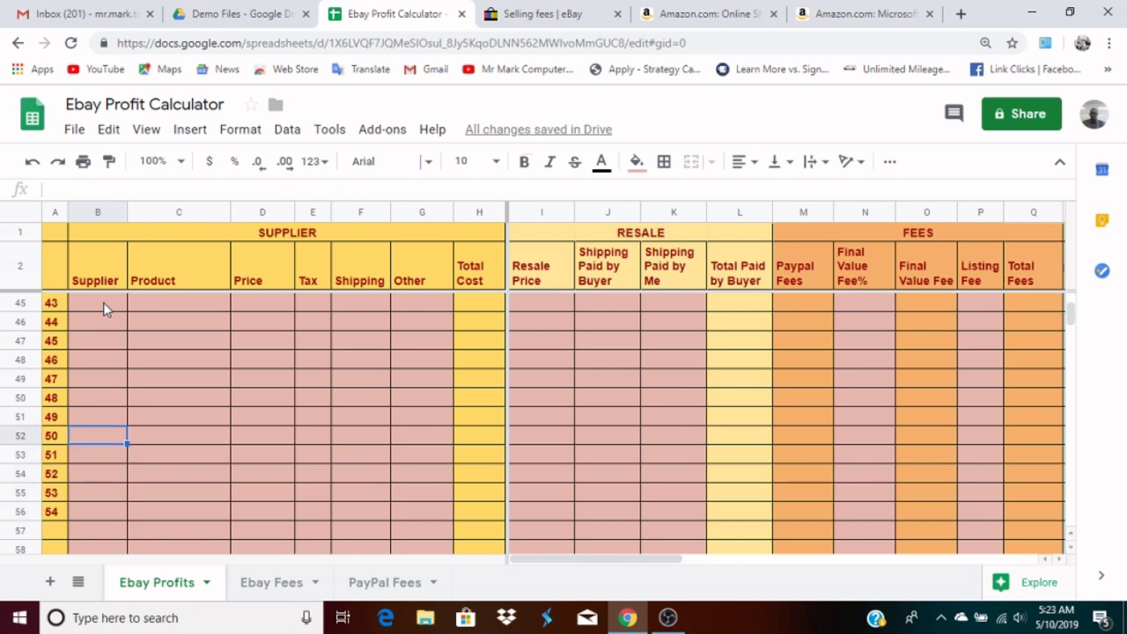
# Return up the Supplier column to the first product entries, checking the empty numbered rows on the way.
pyautogui.press('Up')
pyautogui.press('Up')
pyautogui.press('Up')
pyautogui.press('Up')
pyautogui.press('Up')
pyautogui.press('Up')
pyautogui.press('Up')
pyautogui.press('Up')
pyautogui.press('Up')
pyautogui.press('Up')
pyautogui.press('Up')
pyautogui.press('Up')
pyautogui.press('Up')
pyautogui.press('Up')
pyautogui.press('Up')
pyautogui.press('Up')
pyautogui.press('Up')
pyautogui.press('Up')
pyautogui.press('Up')
pyautogui.press('Up')
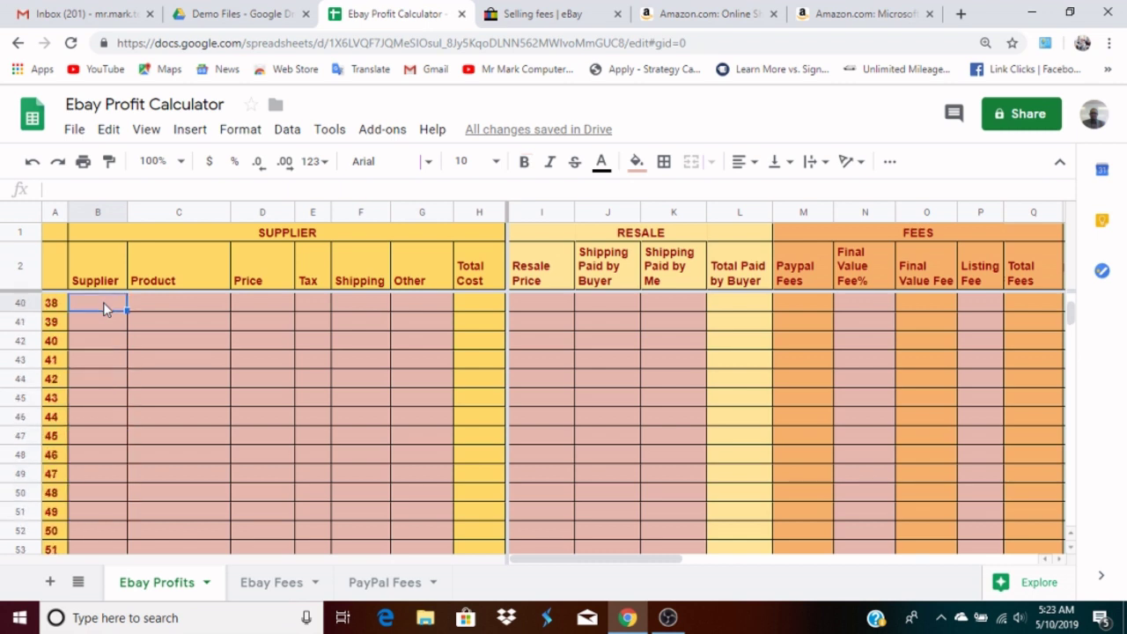
pyautogui.press('Up')
pyautogui.press('Up')
pyautogui.press('Up')
pyautogui.press('Up')
pyautogui.press('Up')
pyautogui.press('Up')
pyautogui.press('Up')
pyautogui.press('Up')
pyautogui.press('Up')
pyautogui.press('Up')
pyautogui.press('Up')
pyautogui.press('Up')
pyautogui.press('Up')
pyautogui.press('Up')
pyautogui.press('Up')
pyautogui.press('Up')
pyautogui.press('Up')
pyautogui.press('Up')
pyautogui.press('Up')
pyautogui.press('Up')
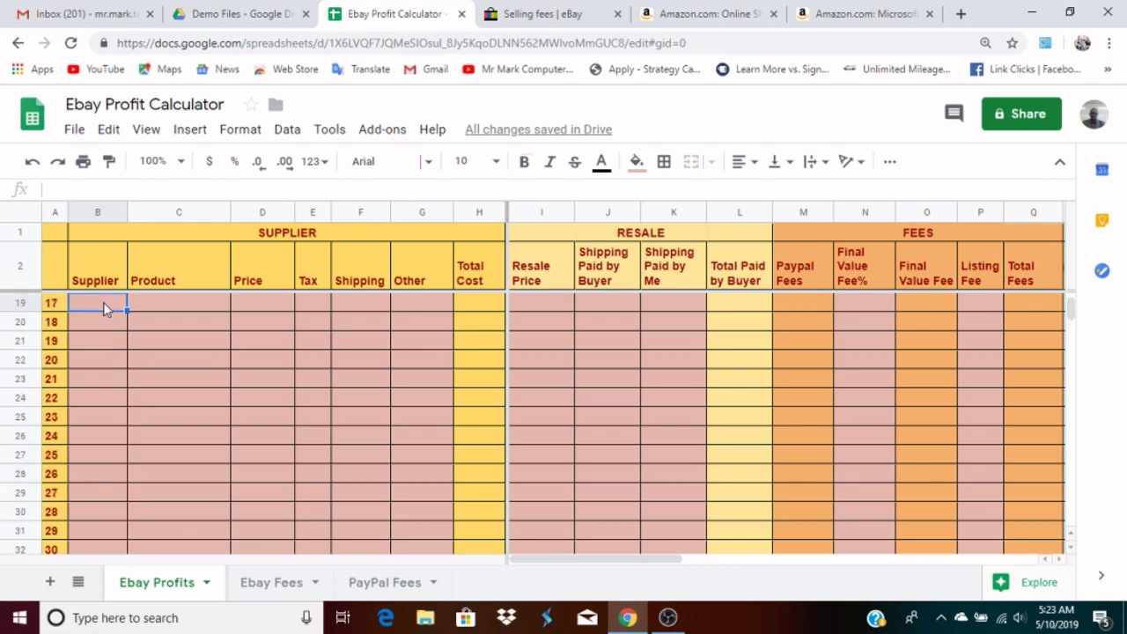
pyautogui.press('Up')
pyautogui.press('Down')
pyautogui.press('Down')
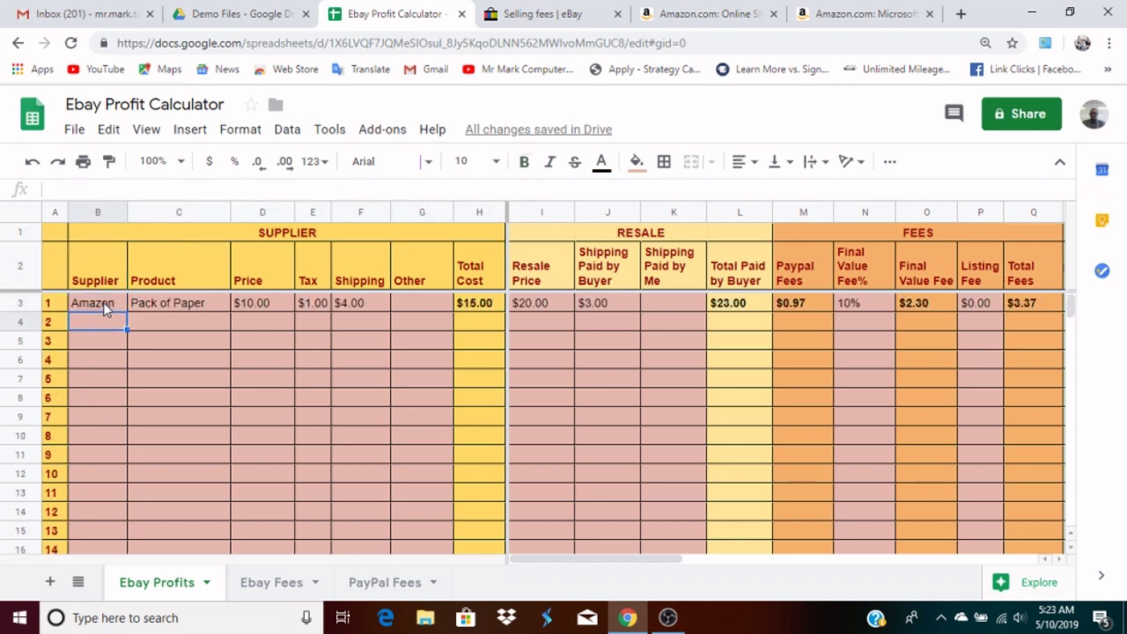
# Check the blank product rows below the Pack of Paper entry once more, ending back at the SUPPLIER heading.
pyautogui.press('Down')
pyautogui.press('Down')
pyautogui.press('Down')
pyautogui.press('Down')
pyautogui.press('Down')
pyautogui.press('Down')
pyautogui.press('Down')
pyautogui.press('Down')
pyautogui.press('Down')
pyautogui.press('Down')
pyautogui.press('Down')
pyautogui.press('Down')
pyautogui.press('Down')
pyautogui.press('Down')
pyautogui.press('Down')
pyautogui.press('Down')
pyautogui.press('Down')
pyautogui.press('Down')
pyautogui.press('Down')
pyautogui.press('Down')
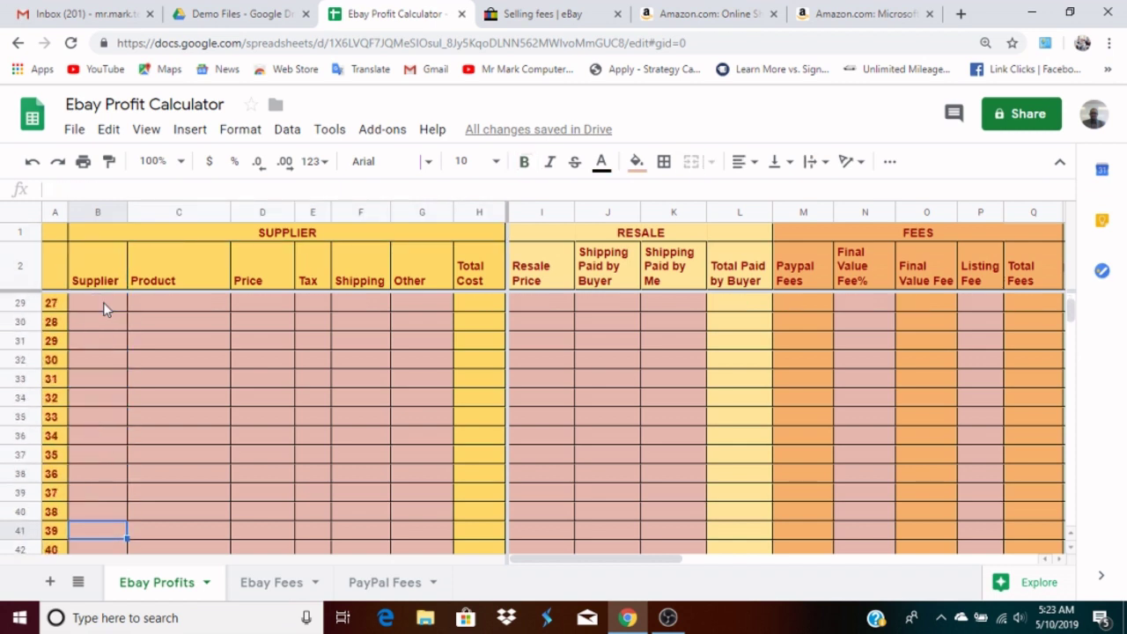
pyautogui.press('Up')
pyautogui.press('Up')
pyautogui.press('Up')
pyautogui.press('Up')
pyautogui.press('Up')
pyautogui.press('Up')
pyautogui.press('Up')
pyautogui.press('Up')
pyautogui.press('Up')
pyautogui.press('Up')
pyautogui.press('Up')
pyautogui.press('Up')
pyautogui.press('Up')
pyautogui.press('Up')
pyautogui.press('Up')
pyautogui.press('Up')
pyautogui.press('Up')
pyautogui.press('Up')
pyautogui.press('Up')
pyautogui.press('Up')
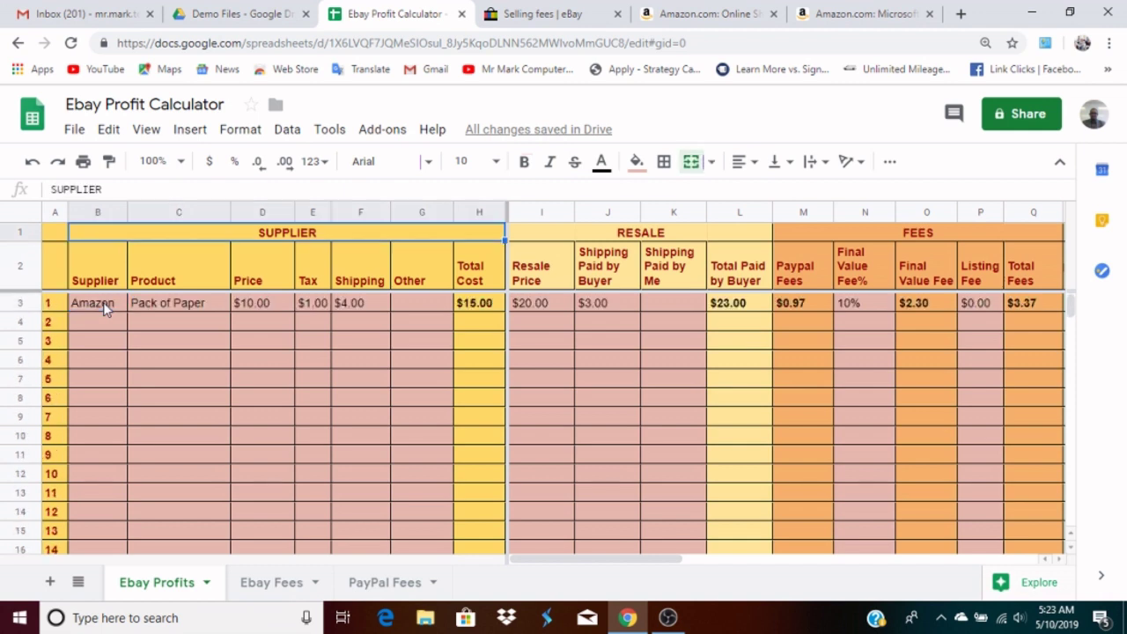
# Review the Pack of Paper row across its supplier, resale and fee columns through to Pay After Fees and Profit.
pyautogui.press('Right')
pyautogui.press('Down')
pyautogui.press('Down')
pyautogui.press('Right')
pyautogui.press('Right')
pyautogui.press('Right')
pyautogui.press('Right')
pyautogui.press('Right')
pyautogui.press('Right')
pyautogui.press('Right')
pyautogui.press('Right')
pyautogui.press('Right')
pyautogui.press('Right')
pyautogui.press('Right')
pyautogui.press('Right')
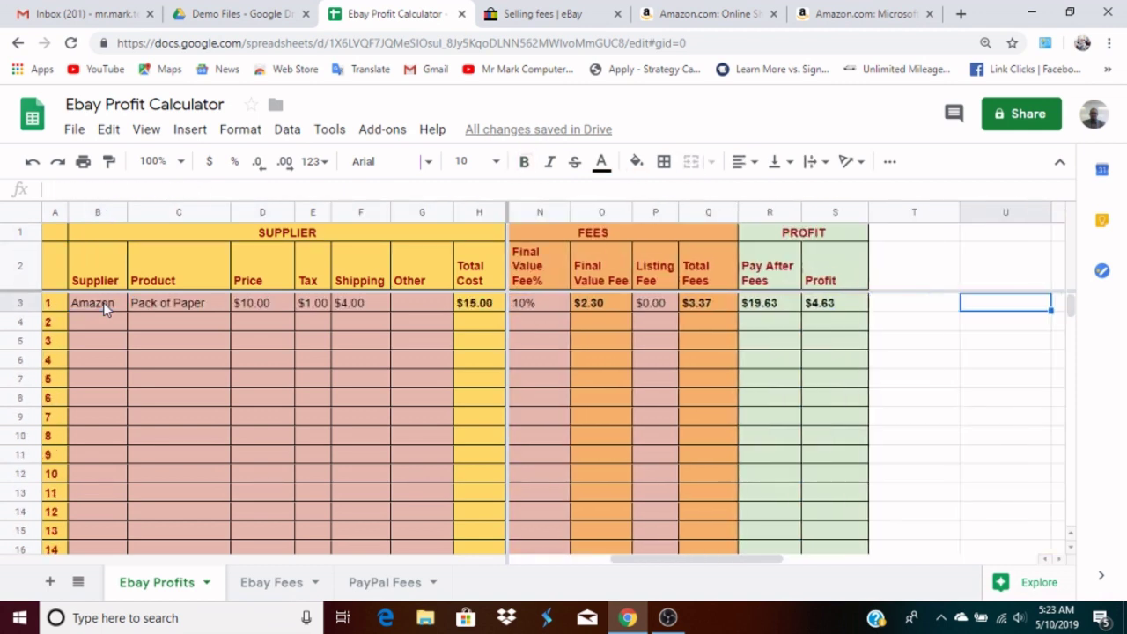
# Fill the Total Cost formula from the Pack of Paper row down the column through product row 50.
pyautogui.press('Left')
pyautogui.press('Left')
pyautogui.press('Left')
pyautogui.press('Left')
pyautogui.press('Left')
pyautogui.press('Left')
pyautogui.press('Left')
pyautogui.press('Left')
pyautogui.press('Left')
pyautogui.press('Left')
pyautogui.press('Left')
pyautogui.press('Left')
pyautogui.press('Left')
pyautogui.press('Left')
pyautogui.press('Left')
pyautogui.press('Left')
pyautogui.press('Left')
pyautogui.press('Left')
pyautogui.press('Left')
pyautogui.press('Left')
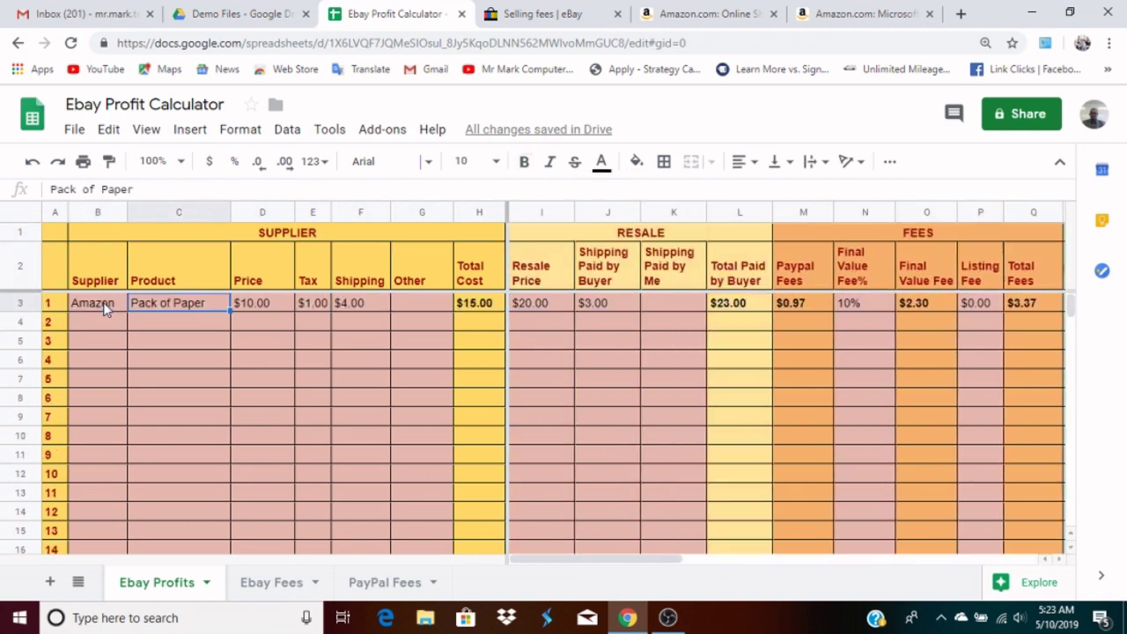
pyautogui.press('Right')
pyautogui.press('Right')
pyautogui.press('Right')
pyautogui.press('Right')
pyautogui.press('Right')
pyautogui.press('Right')
pyautogui.press('Right')
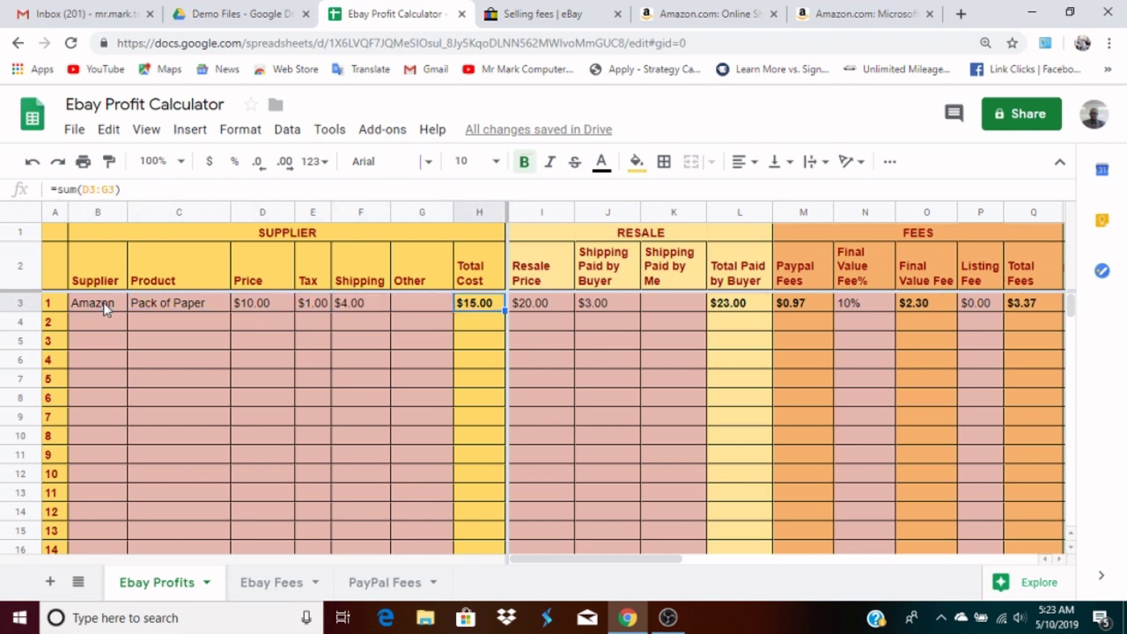
pyautogui.moveTo(506, 315); pyautogui.dragTo(490, 555)
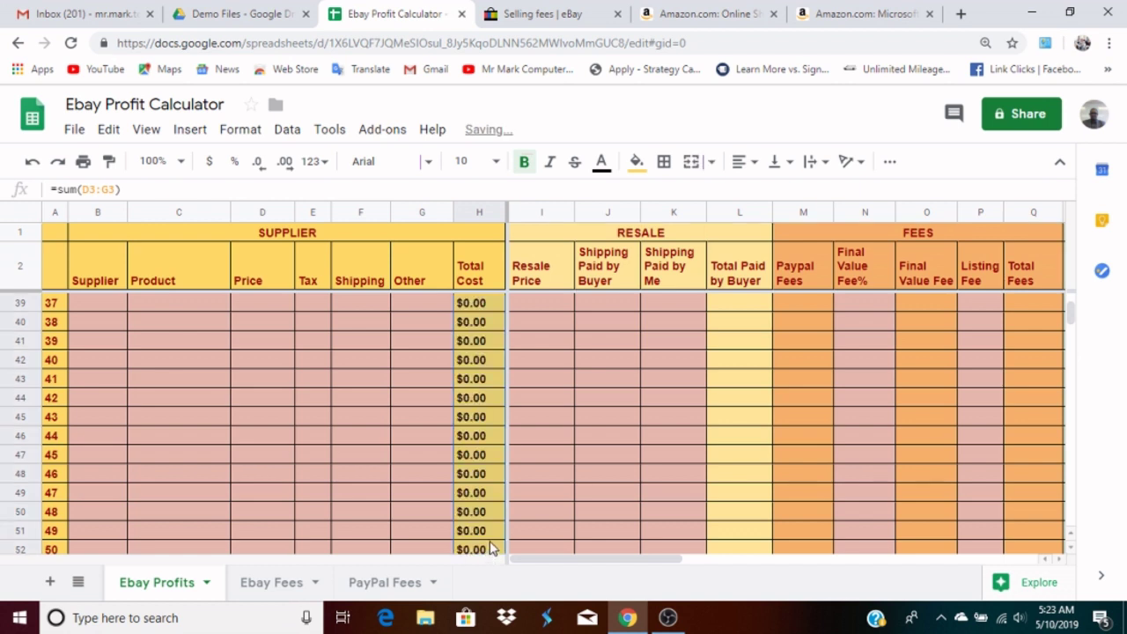
pyautogui.scroll(2, 501, 478)
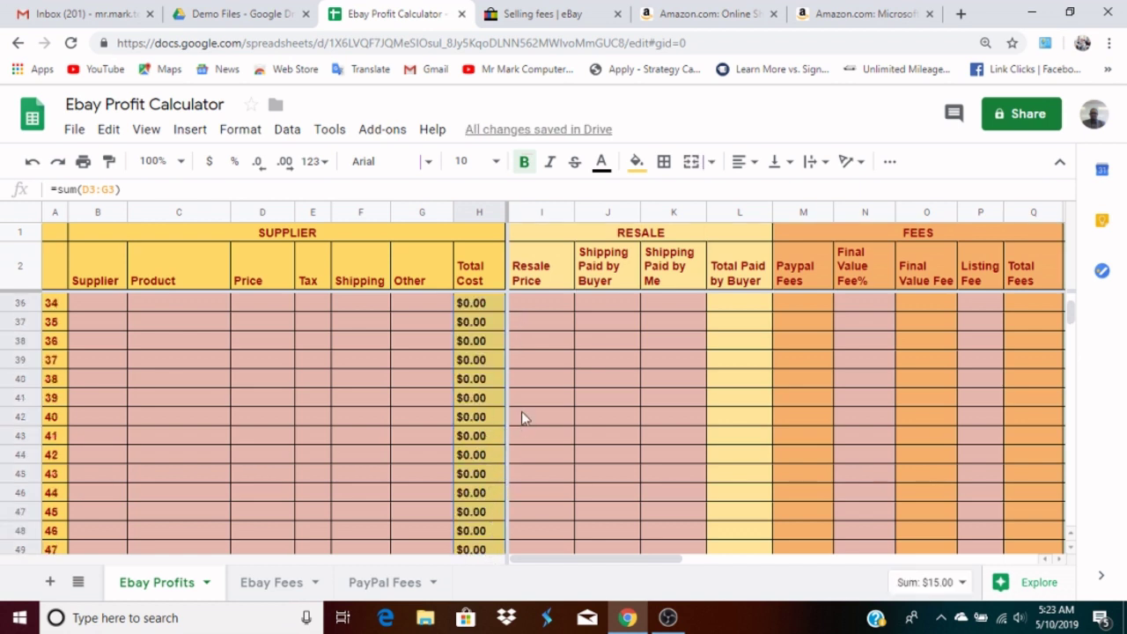
pyautogui.scroll(4, 489, 341)
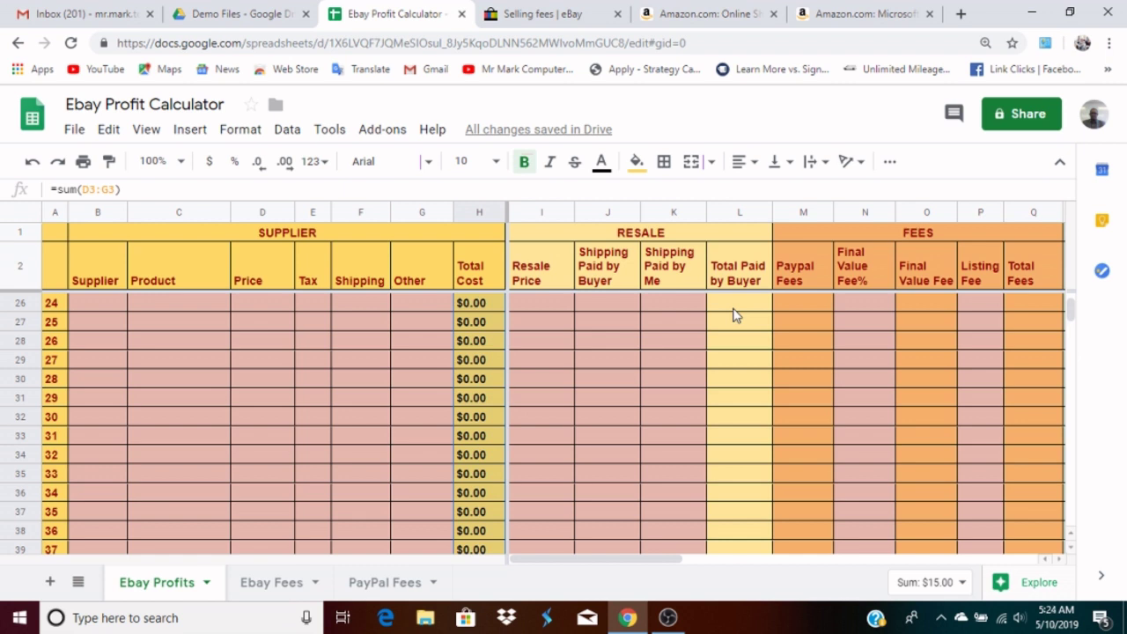
# Check the copied Total Cost formula in the second product row and the empty cells beside it.
pyautogui.press('Up')
pyautogui.press('Up')
pyautogui.press('Down')
pyautogui.press('Down')
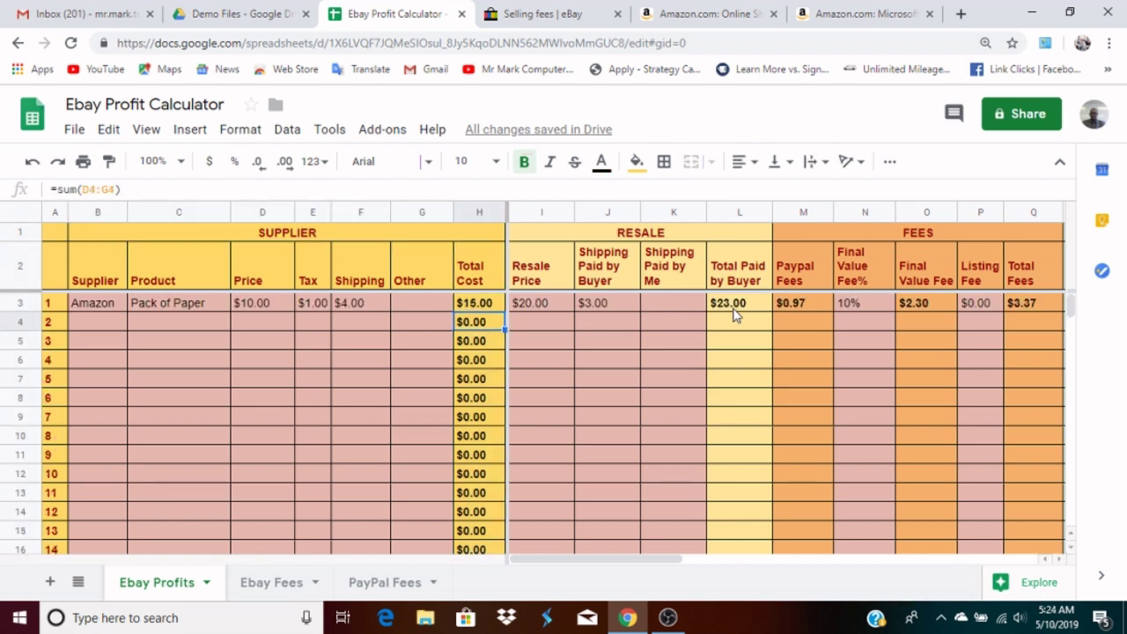
pyautogui.press('Left')
pyautogui.press('Down')
pyautogui.press('Right')
pyautogui.press('Right')
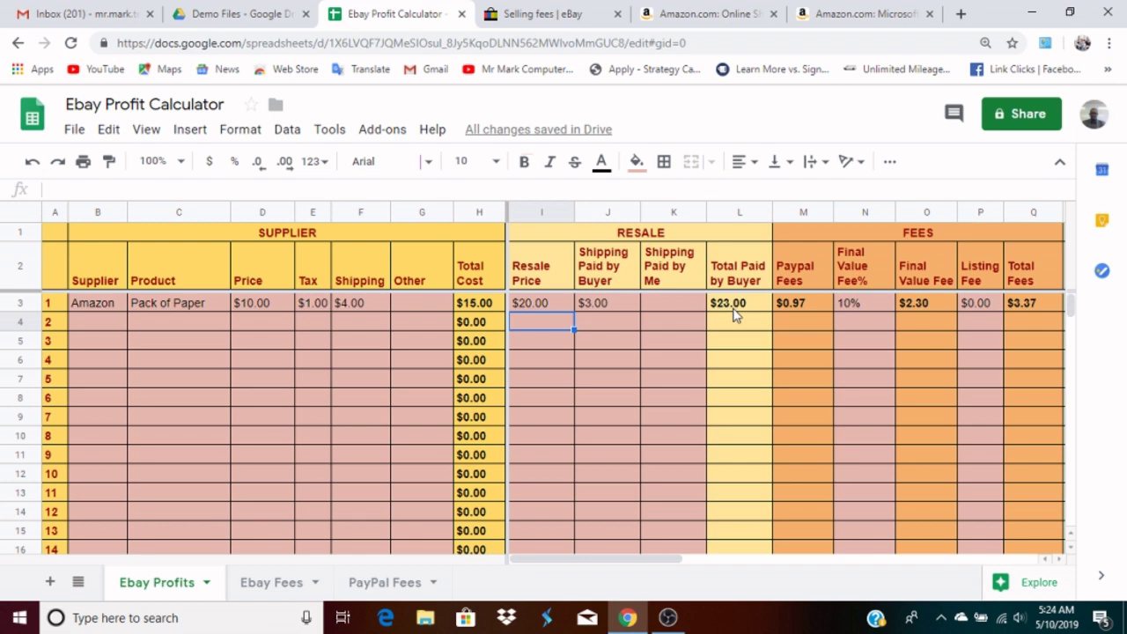
# Compare the Pack of Paper row's Total Cost formula with the filled rows below it.
pyautogui.click(468, 310)
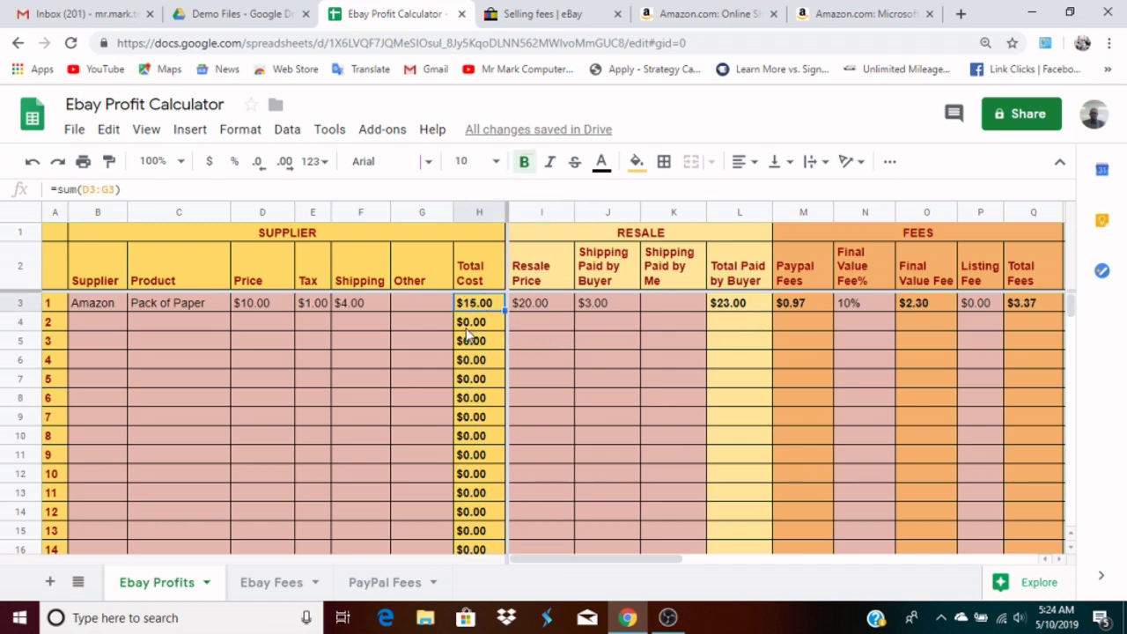
pyautogui.scroll(-1, 458, 445)
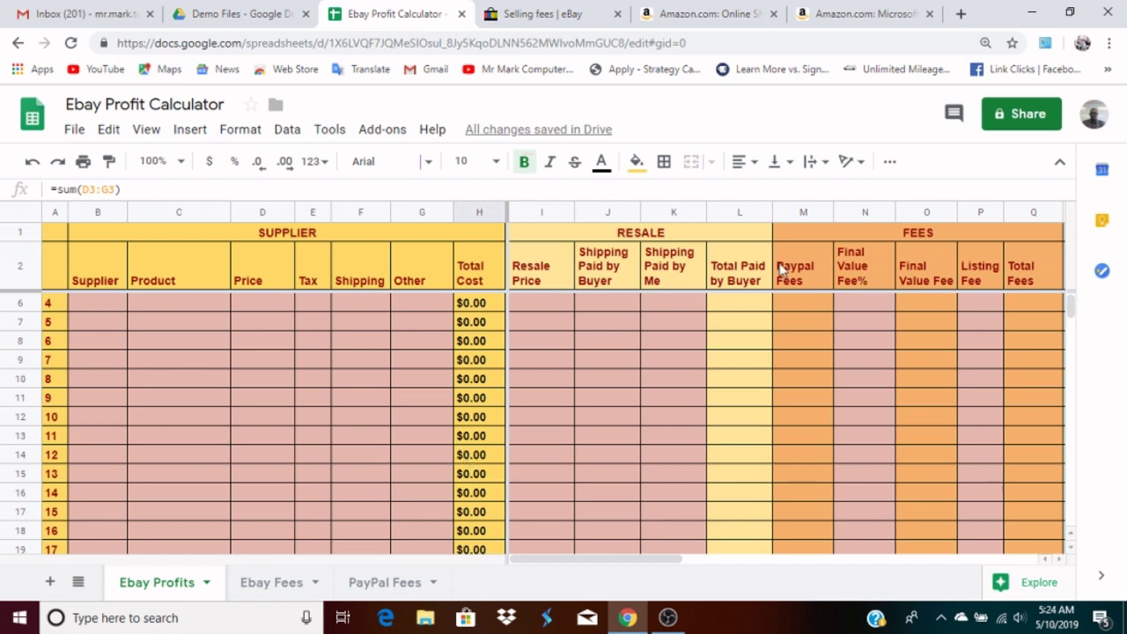
pyautogui.scroll(1, 746, 367)
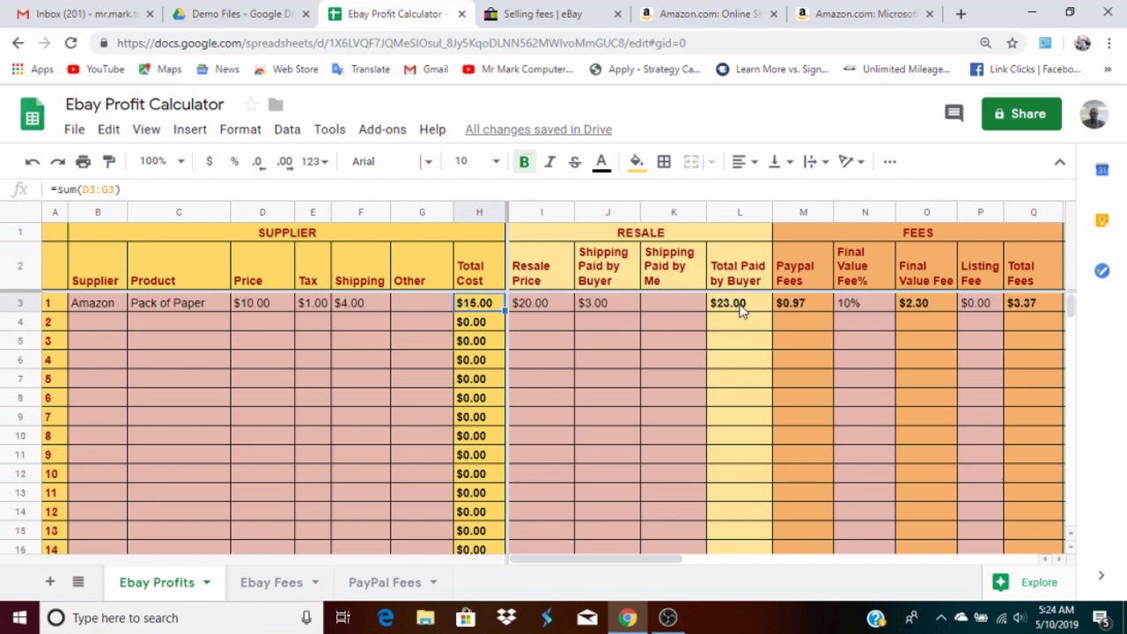
pyautogui.scroll(-1, 738, 308)
pyautogui.scroll(1, 738, 308)
pyautogui.scroll(-1, 876, 334)
pyautogui.scroll(1, 1065, 303)
# Inspect the Pack of Paper row's Total Paid by Buyer formula and the fee cells following it.
pyautogui.click(733, 309)
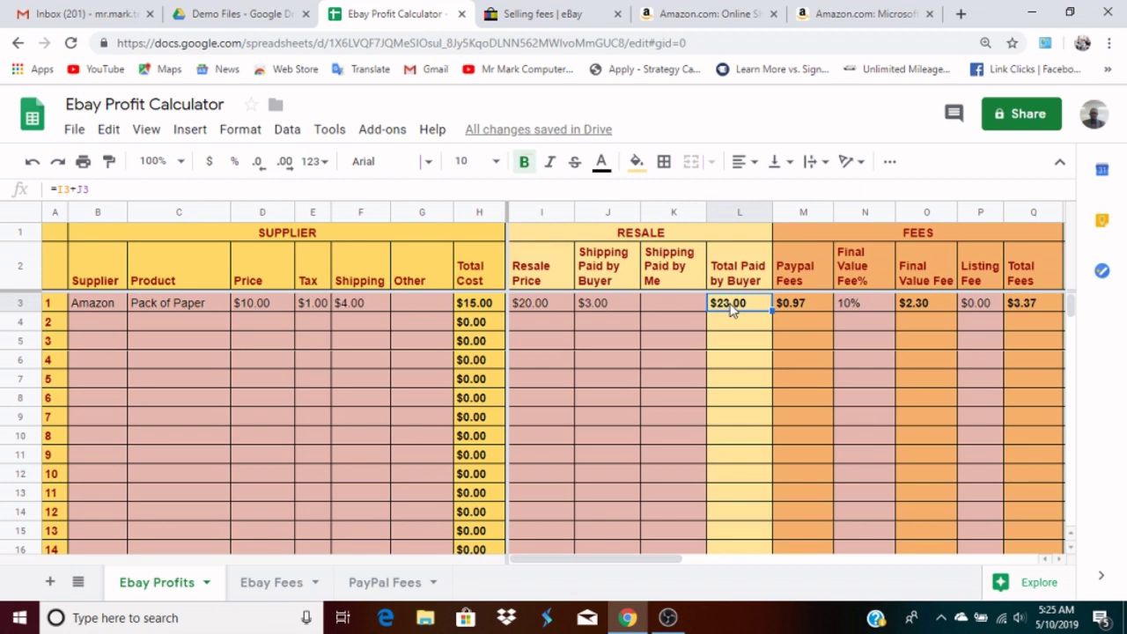
pyautogui.press('Right')
pyautogui.press('Right')
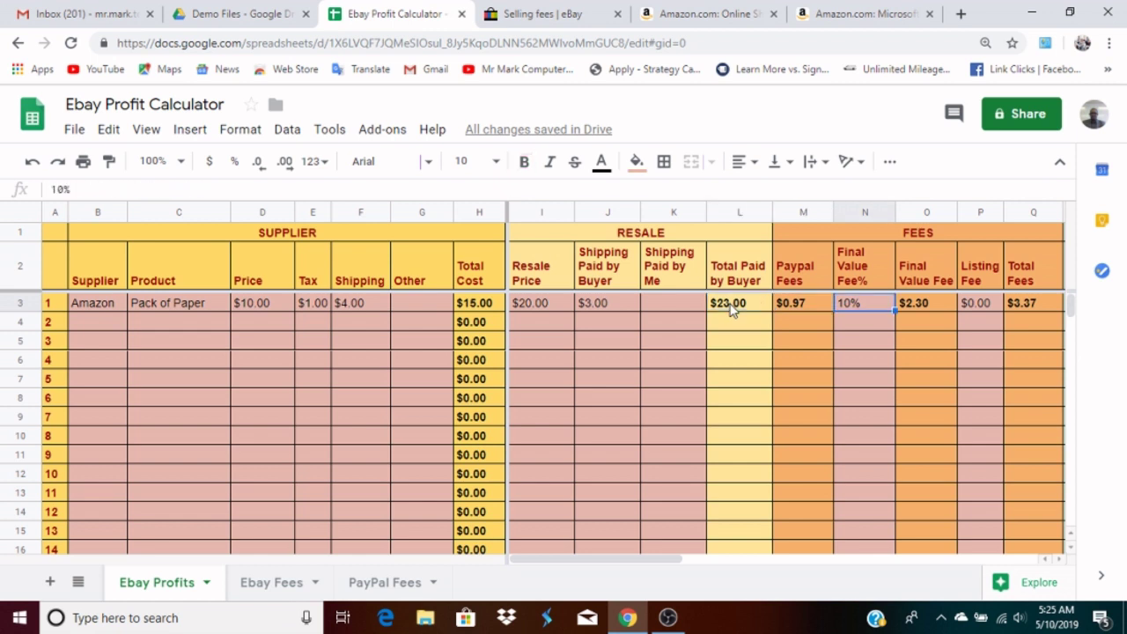
pyautogui.press('Right')
# Review the Pack of Paper row back through its resale and supplier cells to Product, ending on Final Value Fee%.
pyautogui.press('Left')
pyautogui.press('Left')
pyautogui.press('Left')
pyautogui.press('Left')
pyautogui.press('Left')
pyautogui.press('Left')
pyautogui.press('Left')
pyautogui.press('Left')
pyautogui.press('Left')
pyautogui.press('Left')
pyautogui.press('Left')
pyautogui.press('Left')
pyautogui.press('Left')
pyautogui.press('Left')
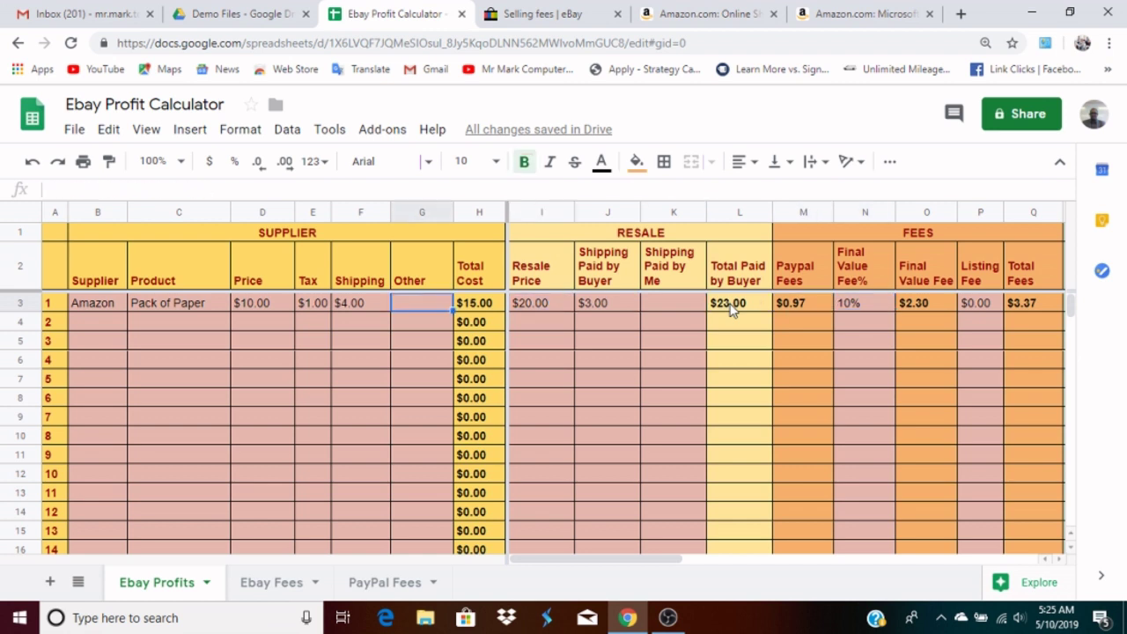
pyautogui.press('Right')
pyautogui.press('Right')
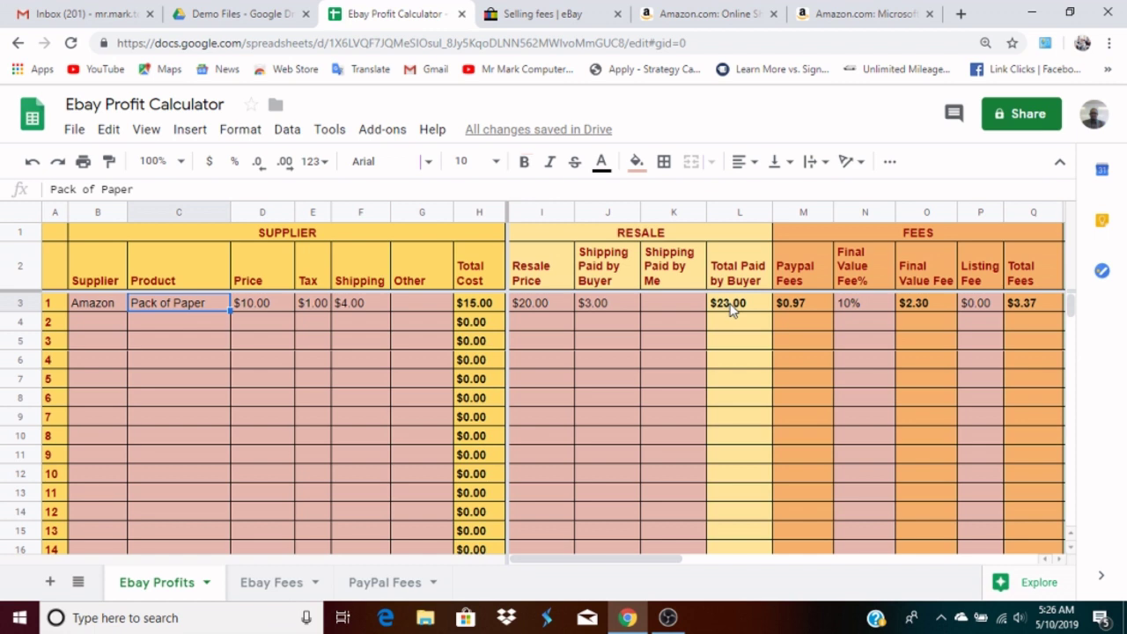
pyautogui.click(873, 306)
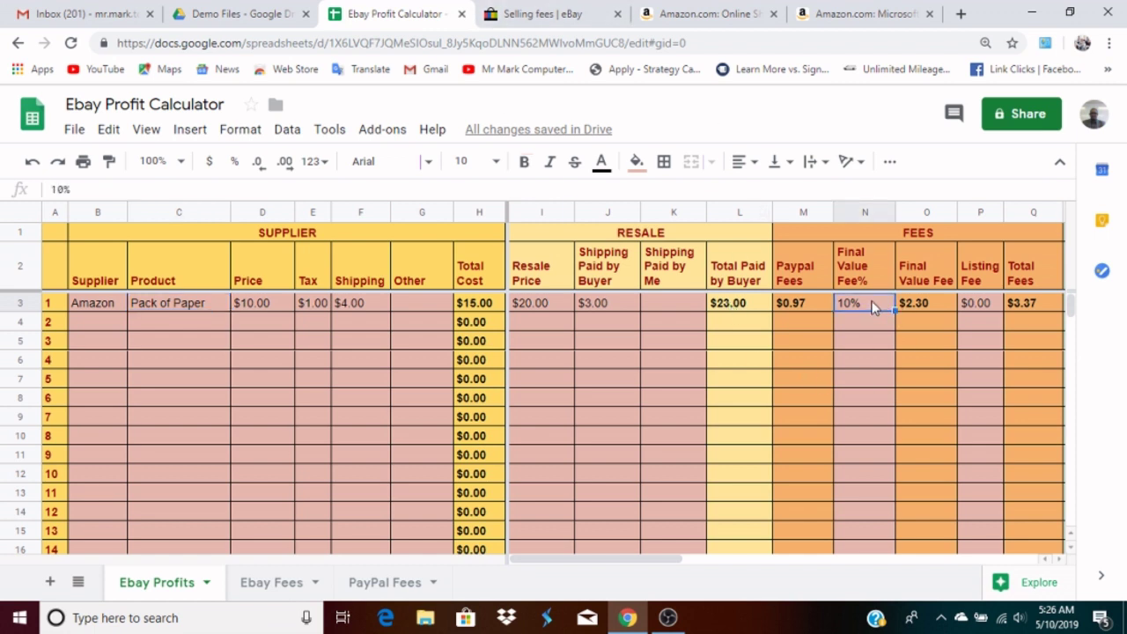